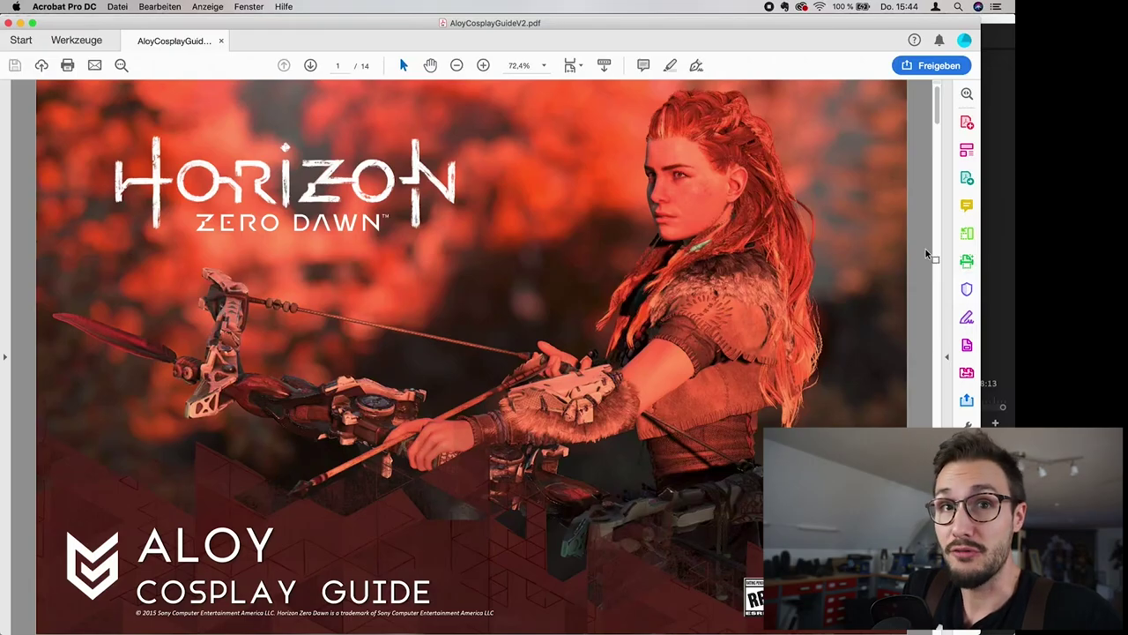
# Step: Look through the pages of the Aloy cosplay guide PDF, including its hints and tips
pyautogui.scroll(-20, 927, 254)
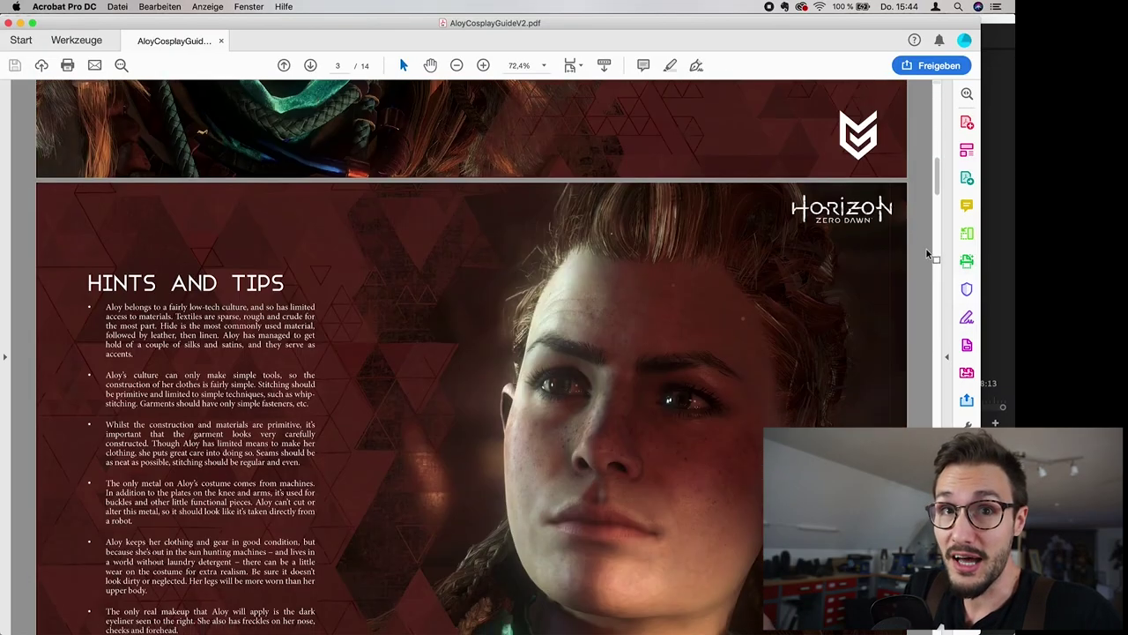
pyautogui.scroll(-15, 927, 254)
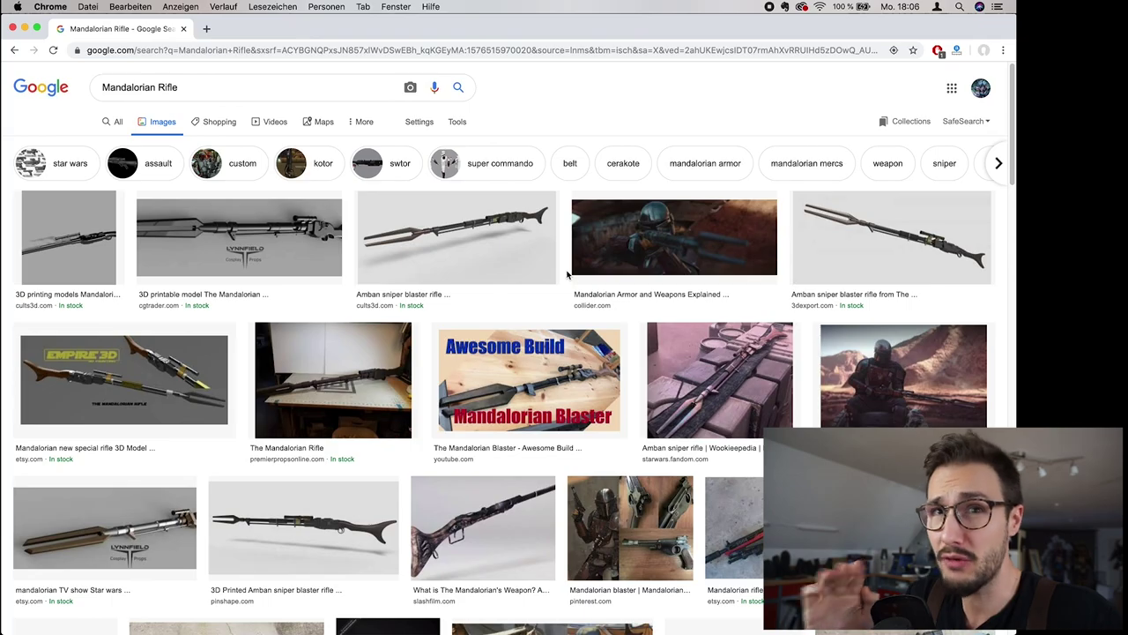
# Step: Switch to Chrome and browse the Google image results for the Mandalorian rifle for reference pictures
pyautogui.scroll(-10, 567, 274)
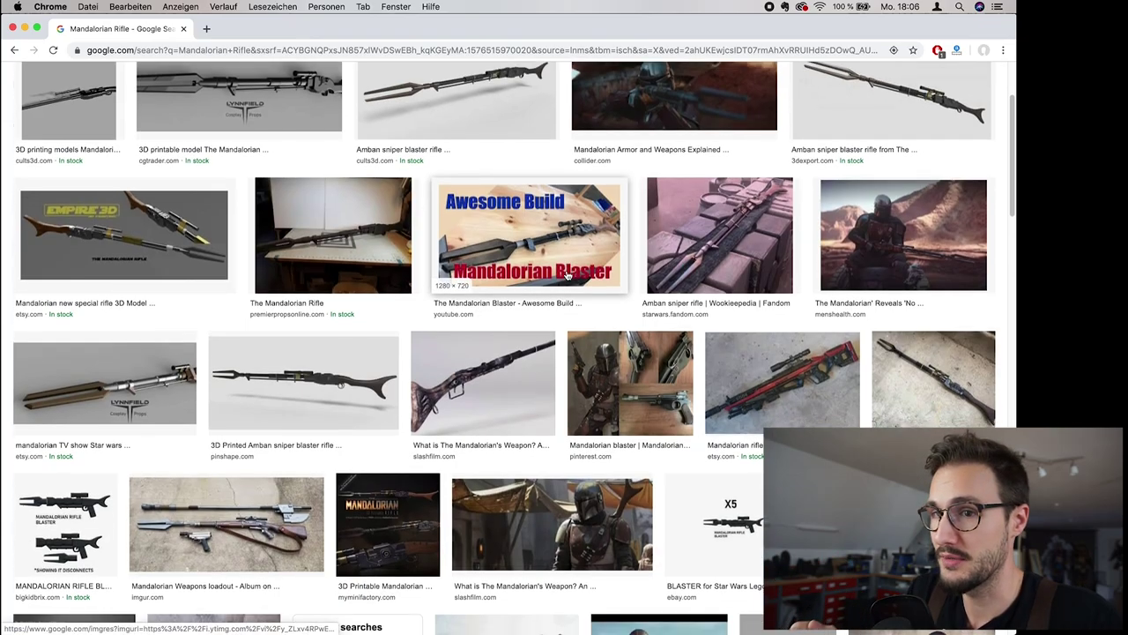
pyautogui.scroll(-15, 567, 276)
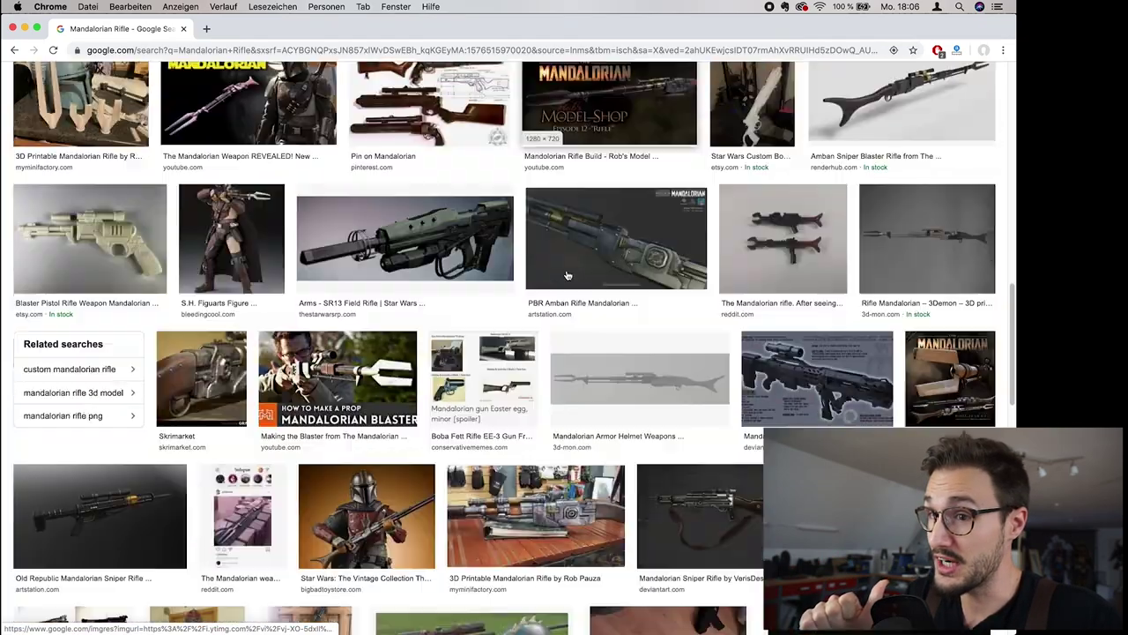
pyautogui.scroll(-5, 567, 276)
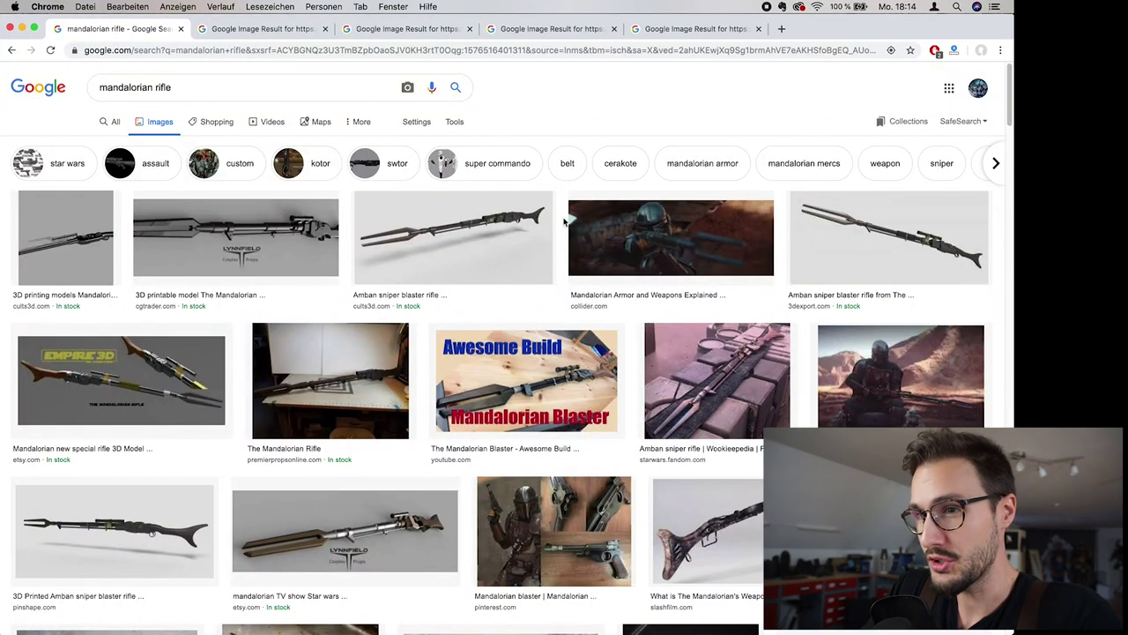
pyautogui.scroll(-10, 564, 222)
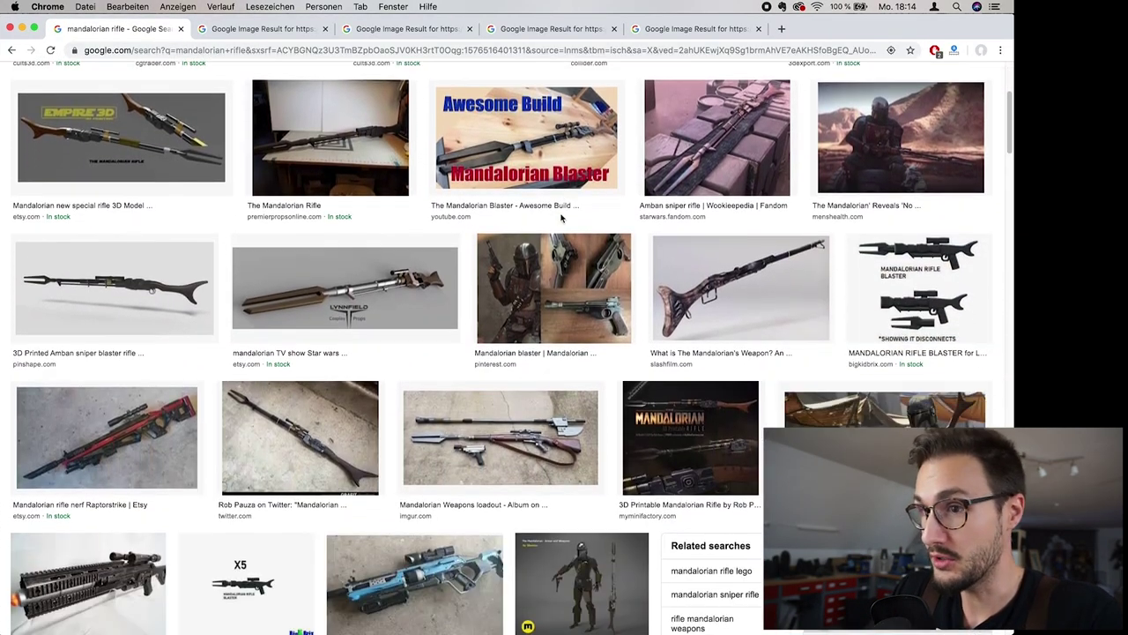
pyautogui.scroll(-15, 562, 219)
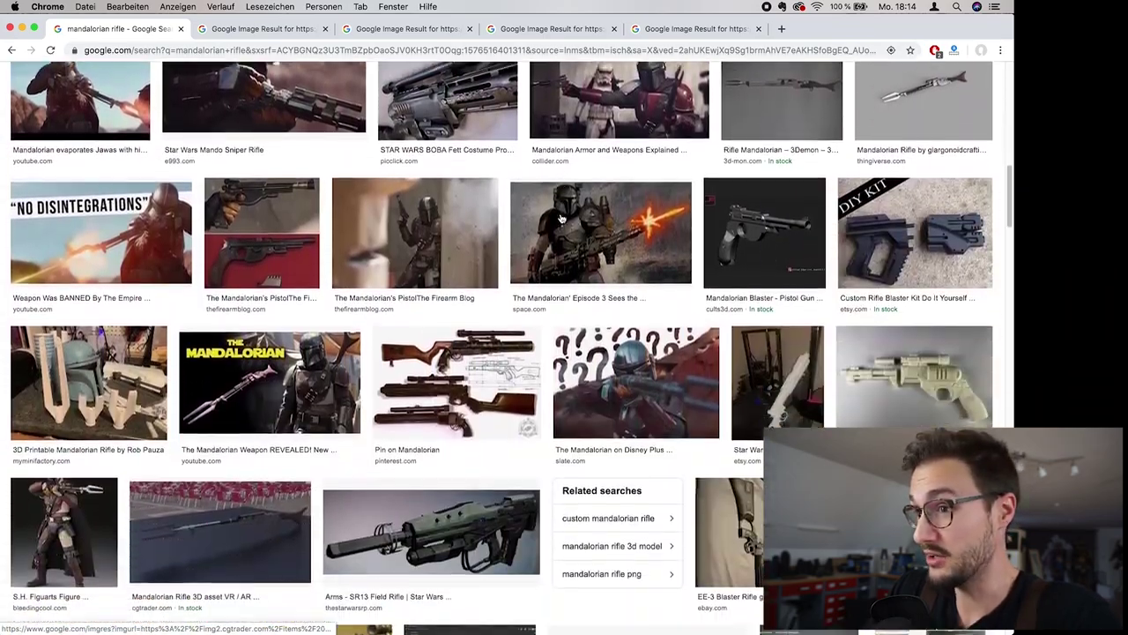
pyautogui.scroll(-3, 562, 218)
# Step: View the already opened reference images of the Mandalorian carrying his rifle one after another
pyautogui.hotkey('ctrl', 'Tab')
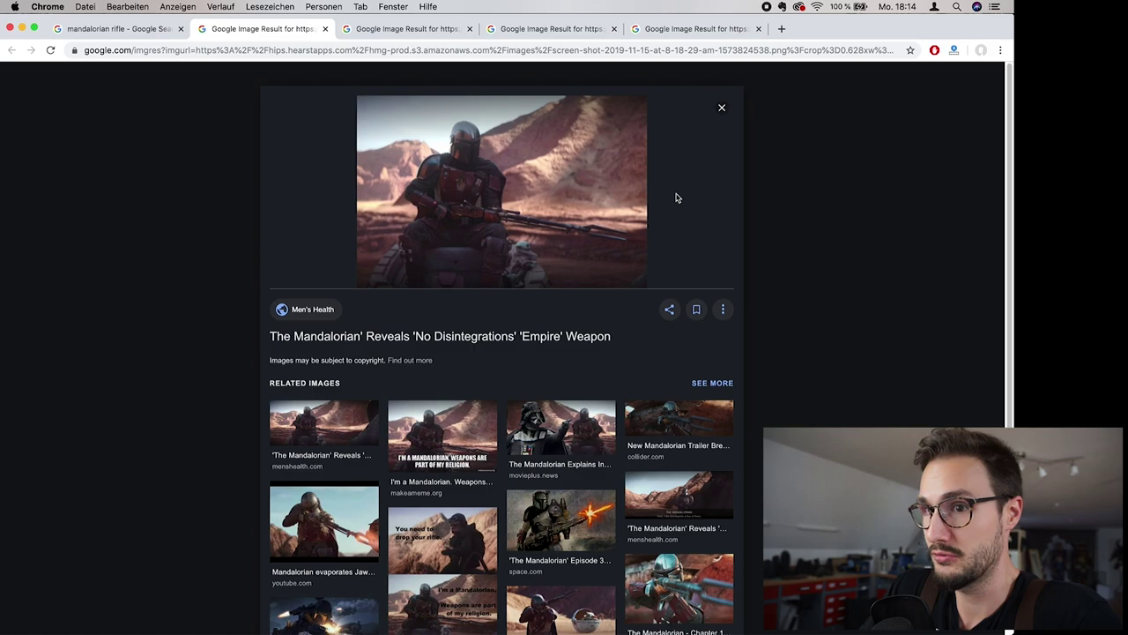
pyautogui.hotkey('ctrl', 'Tab')
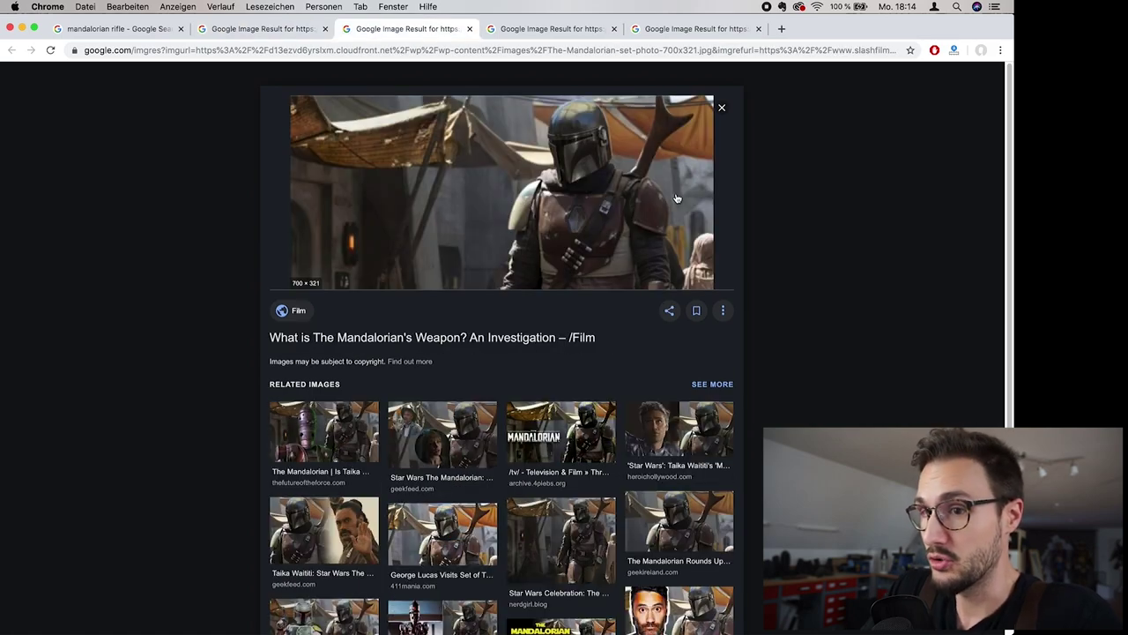
pyautogui.hotkey('ctrl', 'Tab')
pyautogui.hotkey('ctrl', 'Tab')
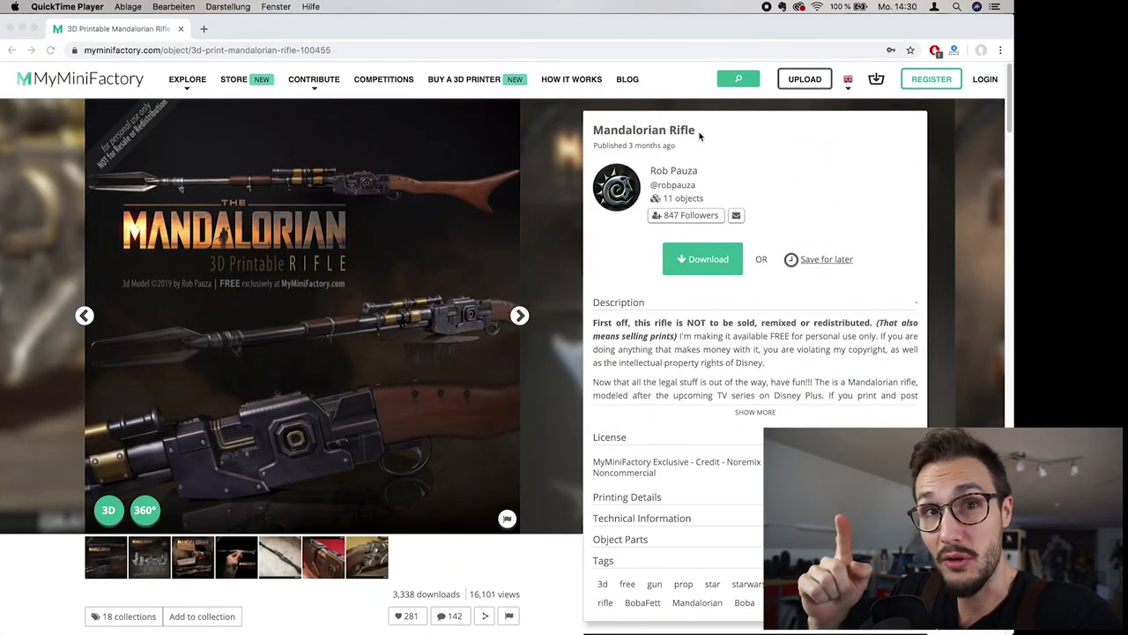
# Step: Examine the gallery images of the 3D printable Mandalorian Rifle on MyMiniFactory
pyautogui.click(605, 133)
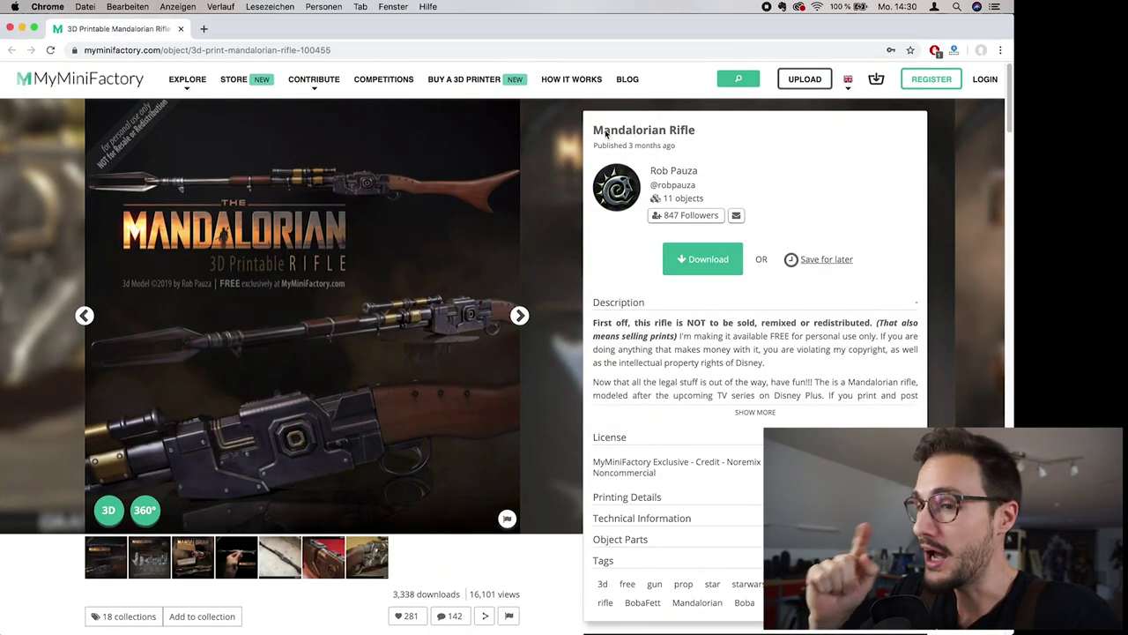
pyautogui.click(520, 316)
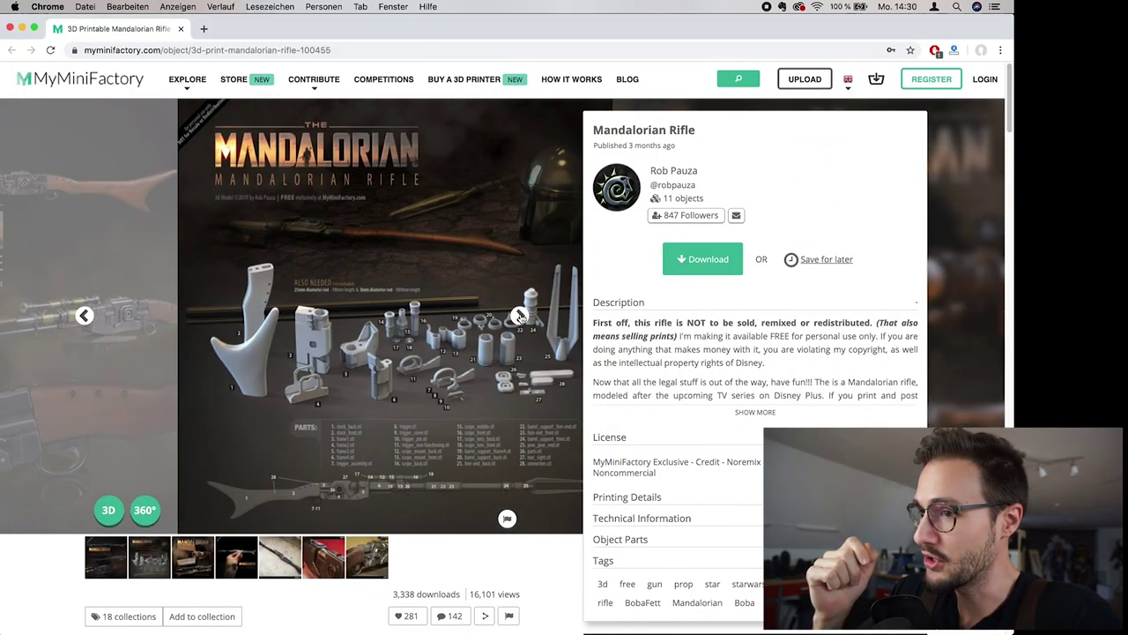
pyautogui.click(521, 315)
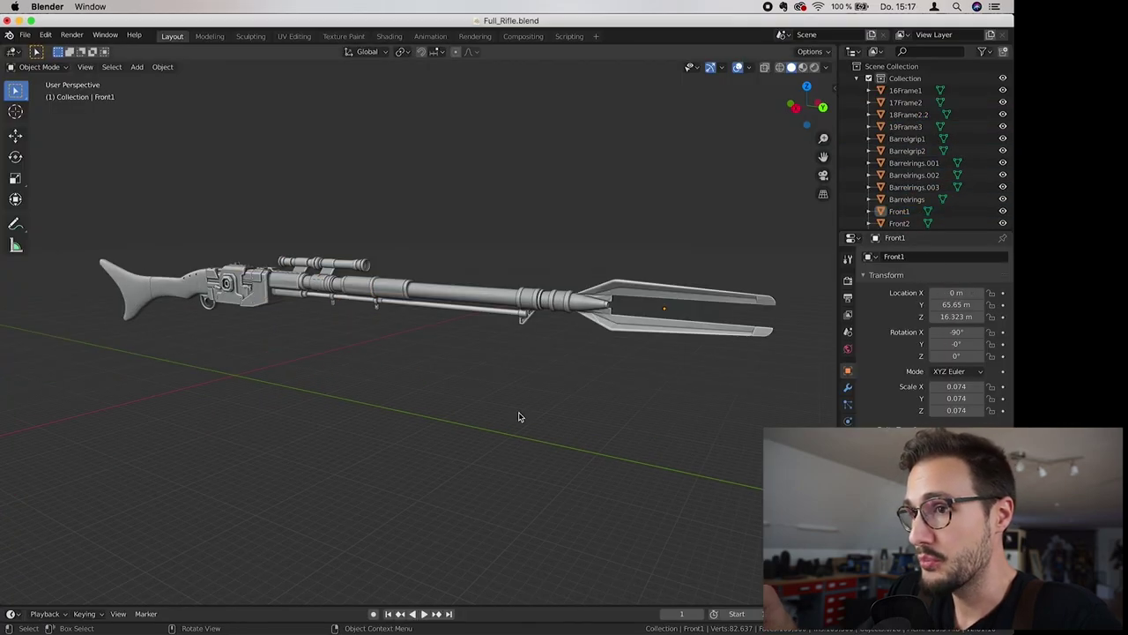
# Step: Switch to Blender and capture screenshots of the full rifle model in the right, back and top orthographic views
pyautogui.moveTo(519, 415); pyautogui.dragTo(485, 440)
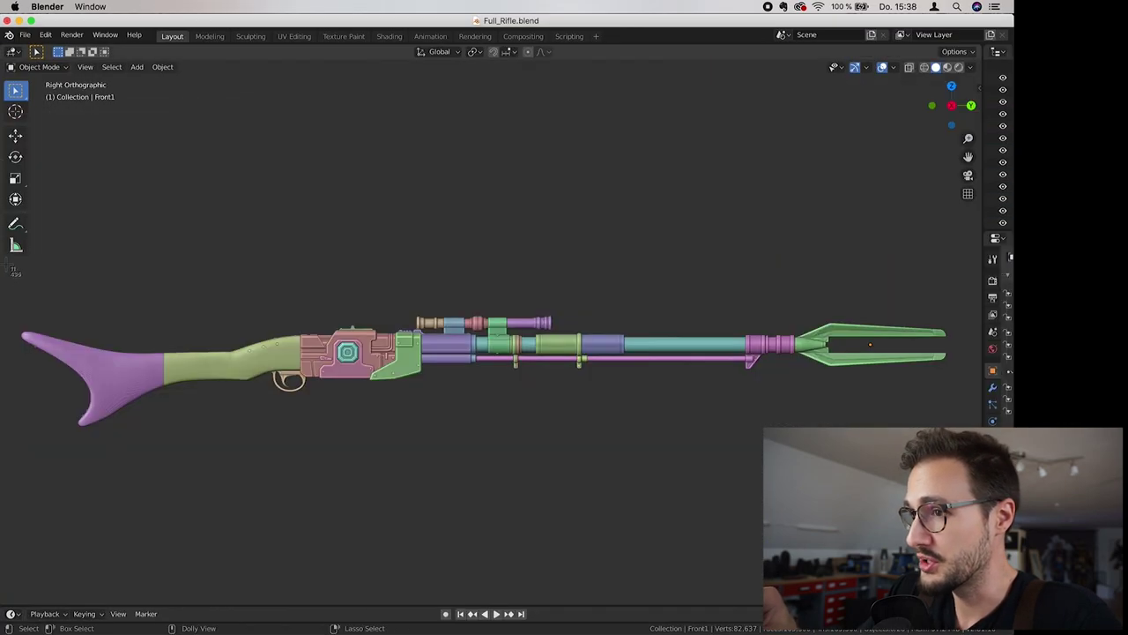
pyautogui.moveTo(5, 263); pyautogui.dragTo(966, 465)
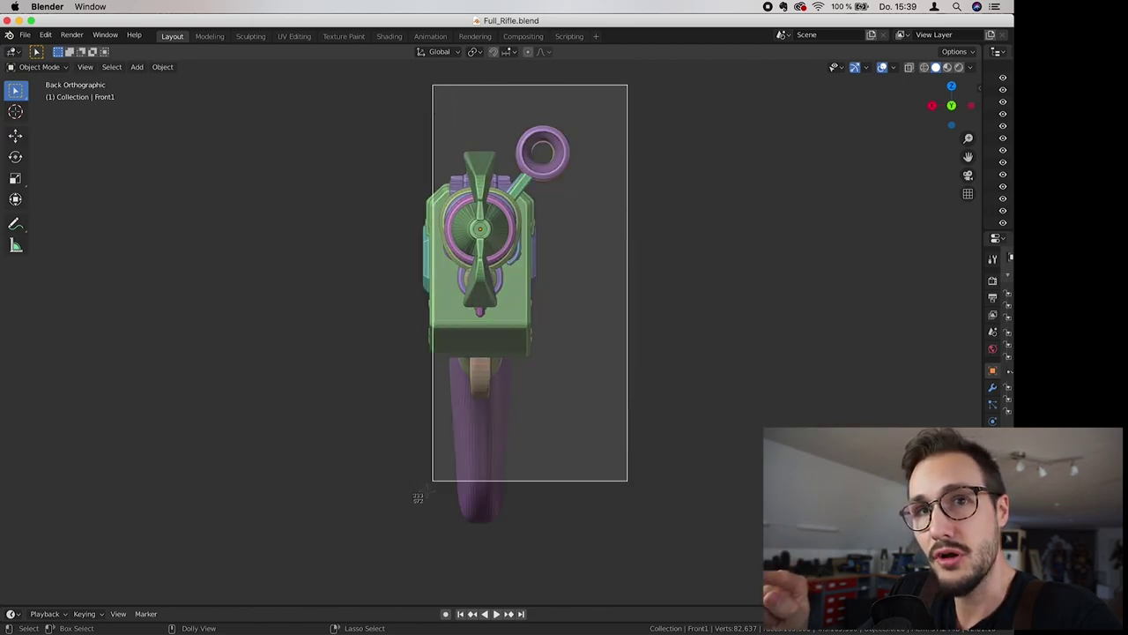
pyautogui.moveTo(431, 527); pyautogui.dragTo(329, 575)
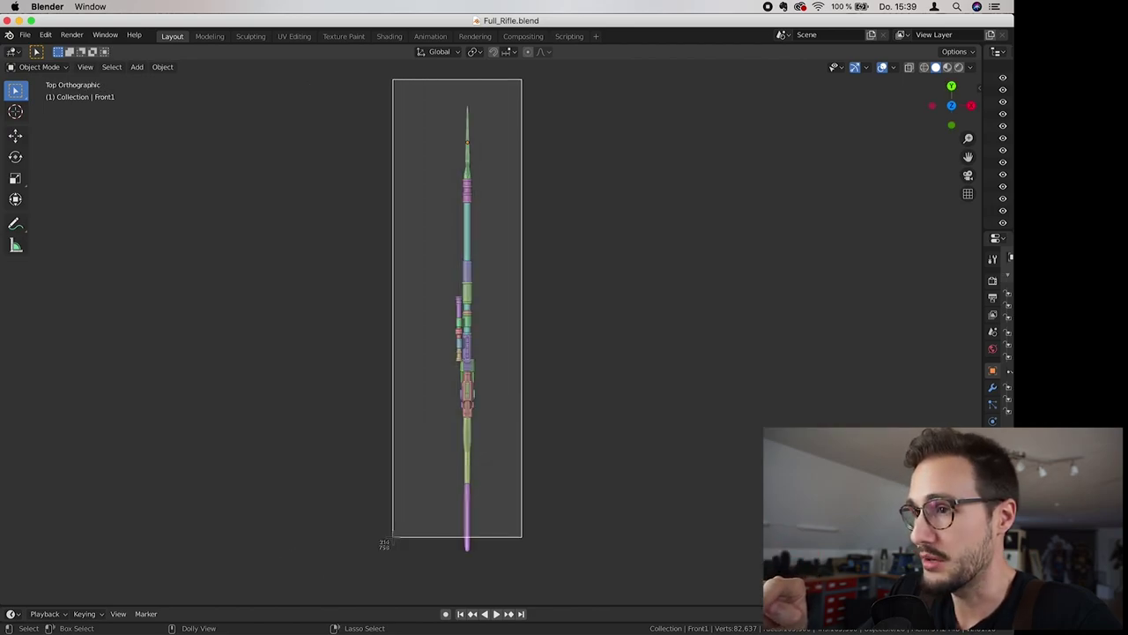
pyautogui.moveTo(382, 537); pyautogui.dragTo(384, 538)
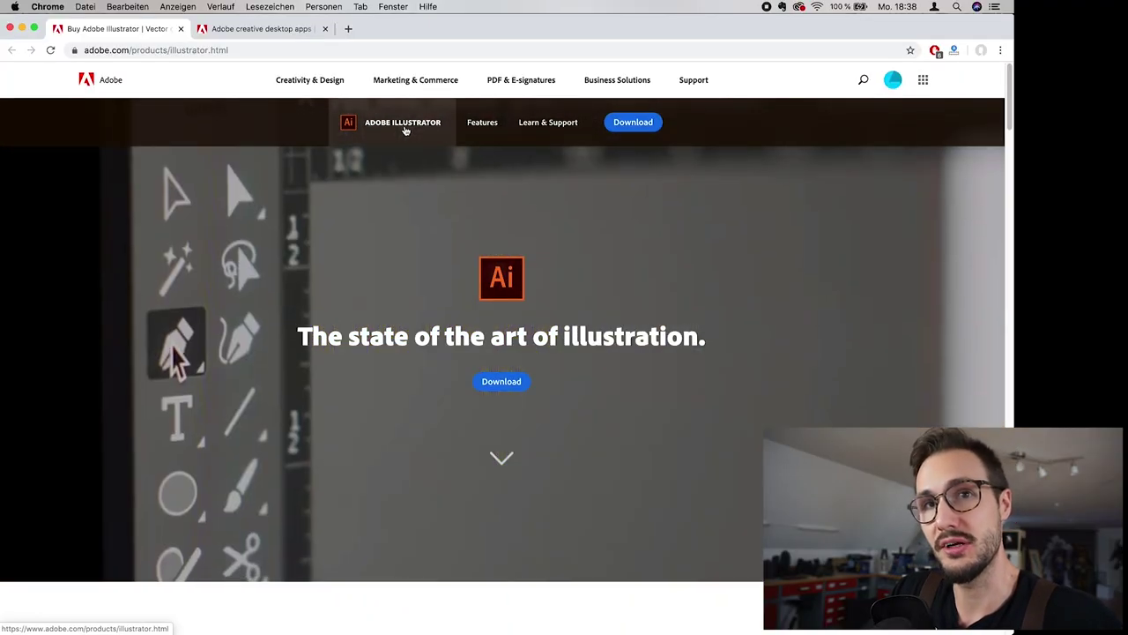
# Step: Switch to Chrome and review Adobe Illustrator and the other Creative Cloud desktop apps, including Lightroom, Premiere Pro and InDesign
pyautogui.click(404, 128)
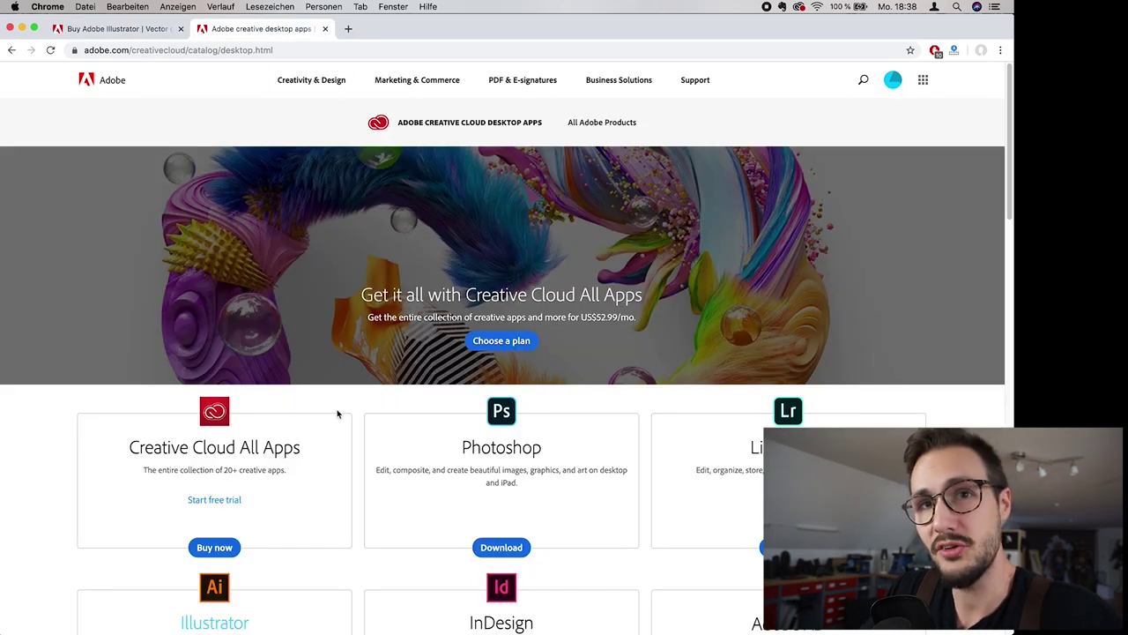
pyautogui.scroll(-5, 358, 445)
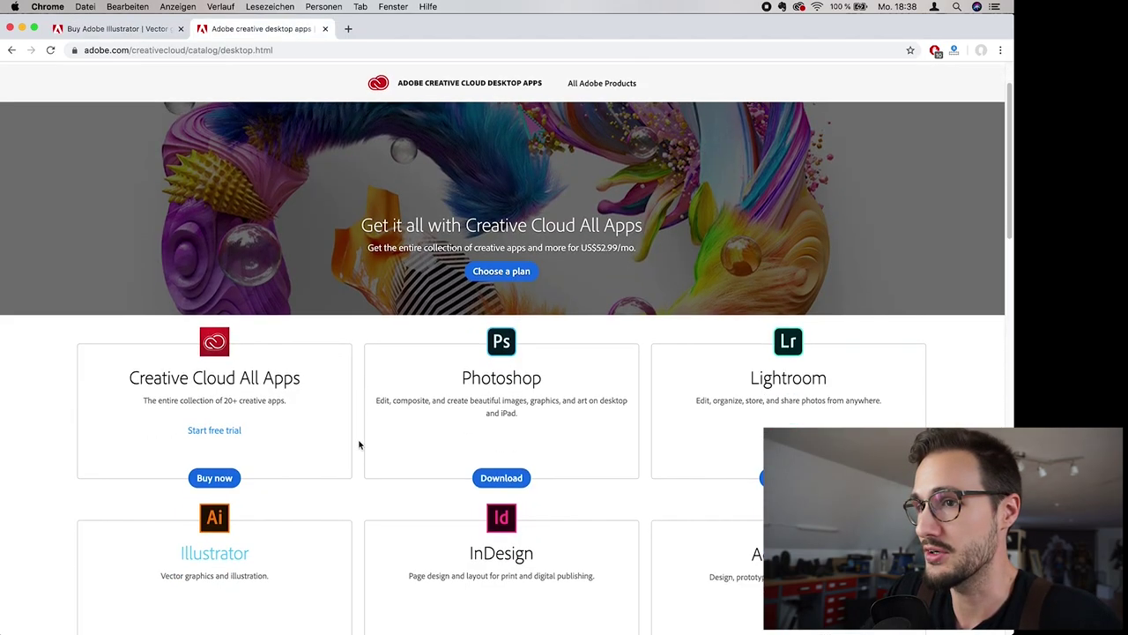
pyautogui.moveTo(520, 325); pyautogui.dragTo(455, 291)
pyautogui.moveTo(885, 319); pyautogui.dragTo(737, 290)
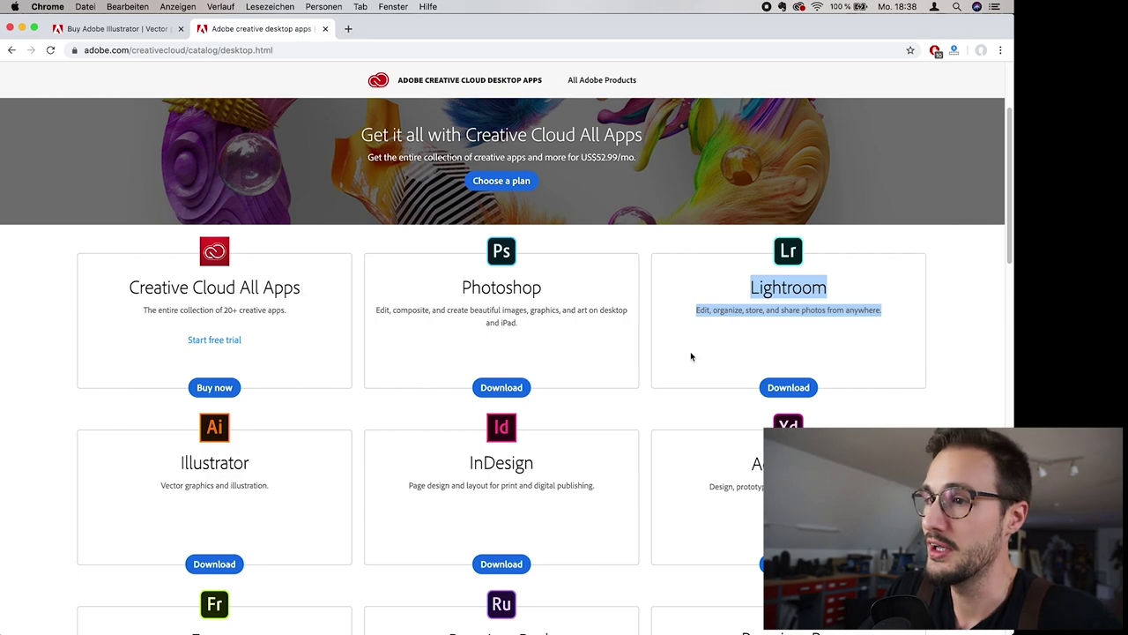
pyautogui.scroll(-5, 691, 356)
pyautogui.moveTo(869, 458); pyautogui.dragTo(708, 431)
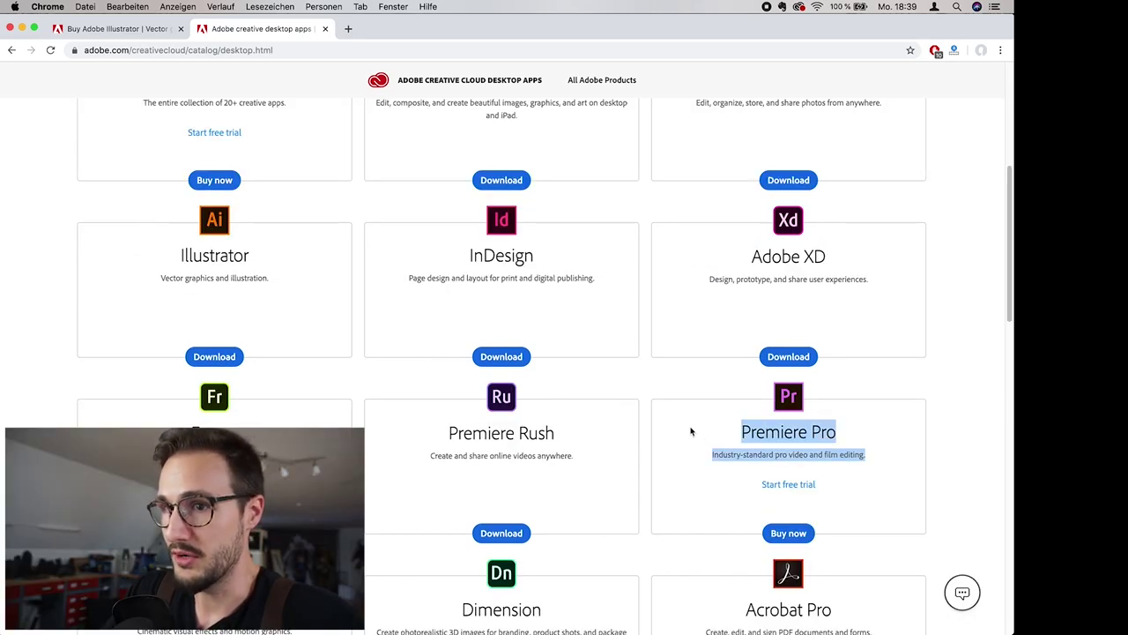
pyautogui.scroll(-7, 691, 432)
pyautogui.moveTo(863, 490); pyautogui.dragTo(705, 466)
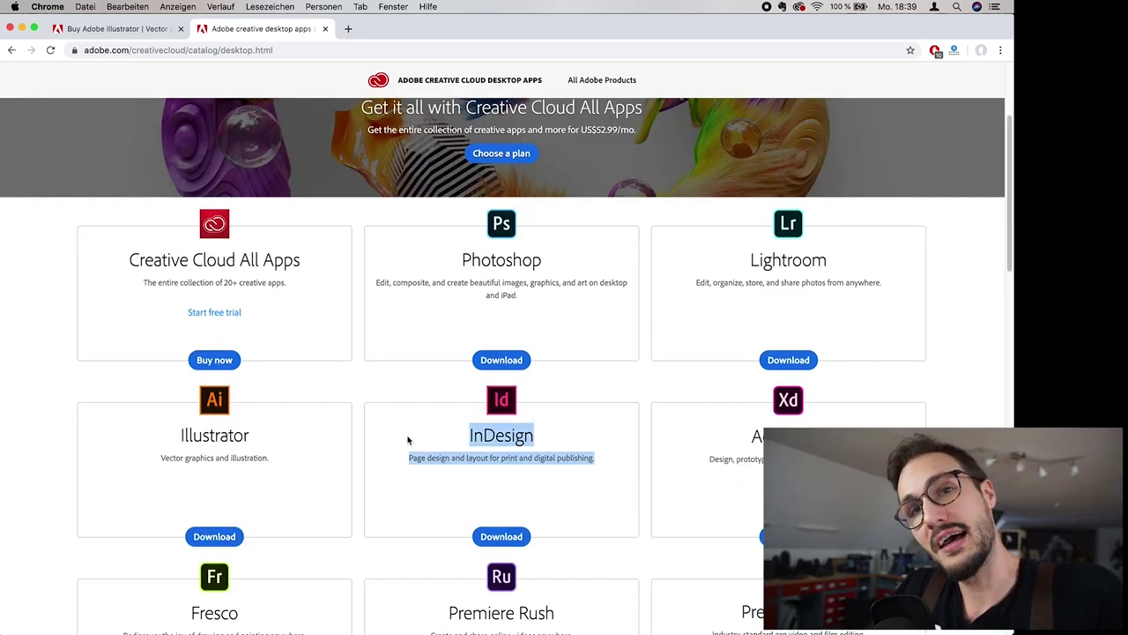
pyautogui.moveTo(607, 467); pyautogui.dragTo(468, 432)
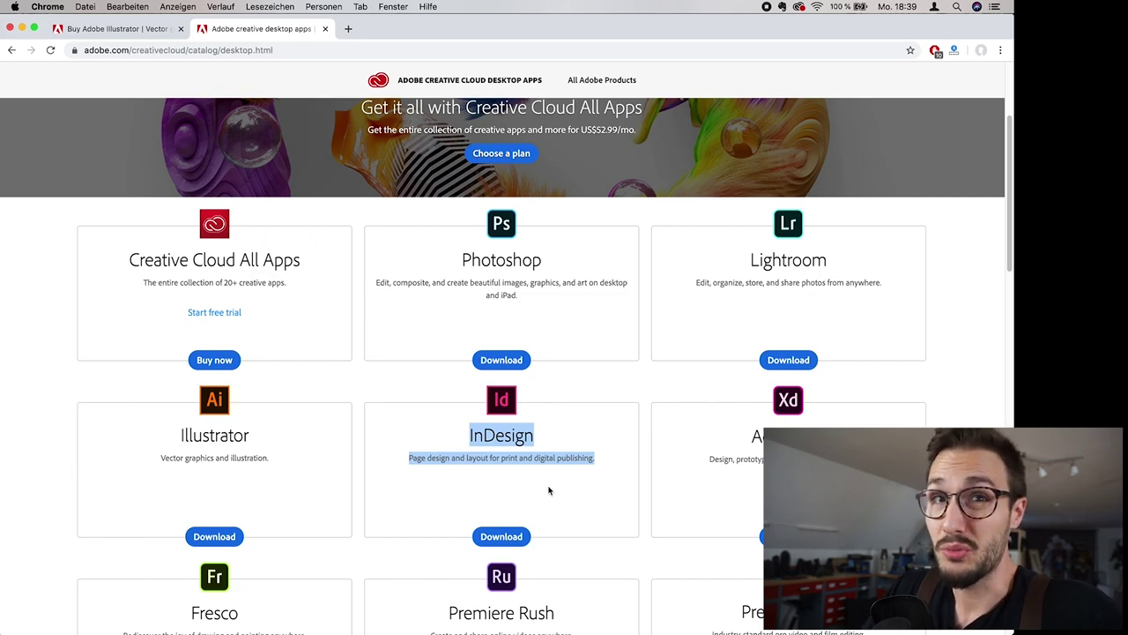
pyautogui.click(548, 490)
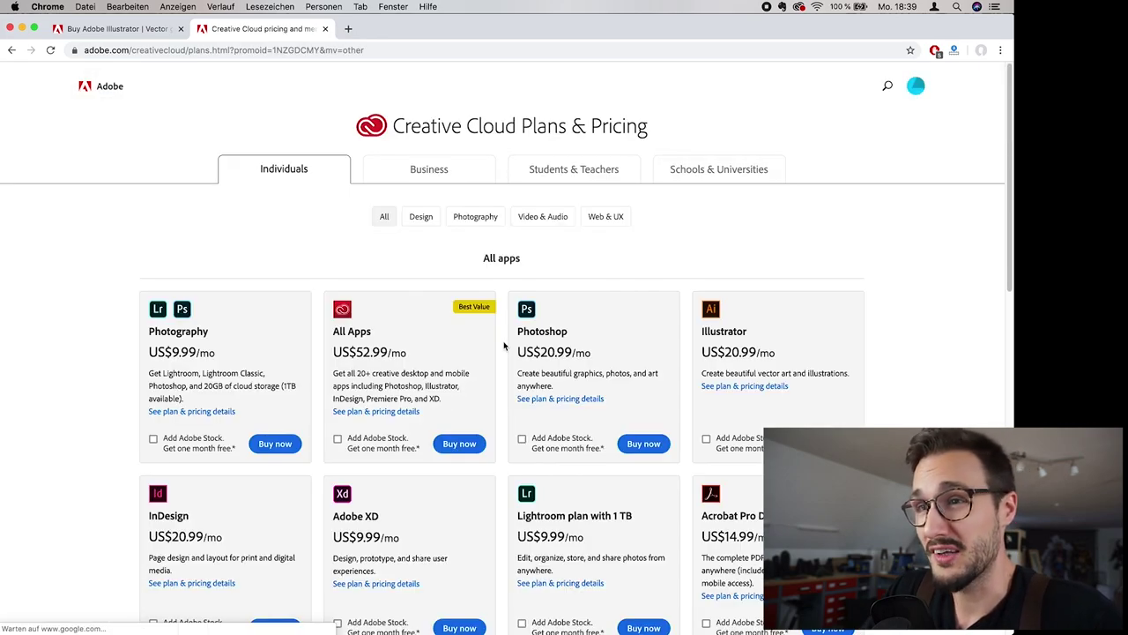
# Step: Check the monthly price of the Illustrator plan on the Creative Cloud pricing page
pyautogui.moveTo(775, 354); pyautogui.dragTo(696, 333)
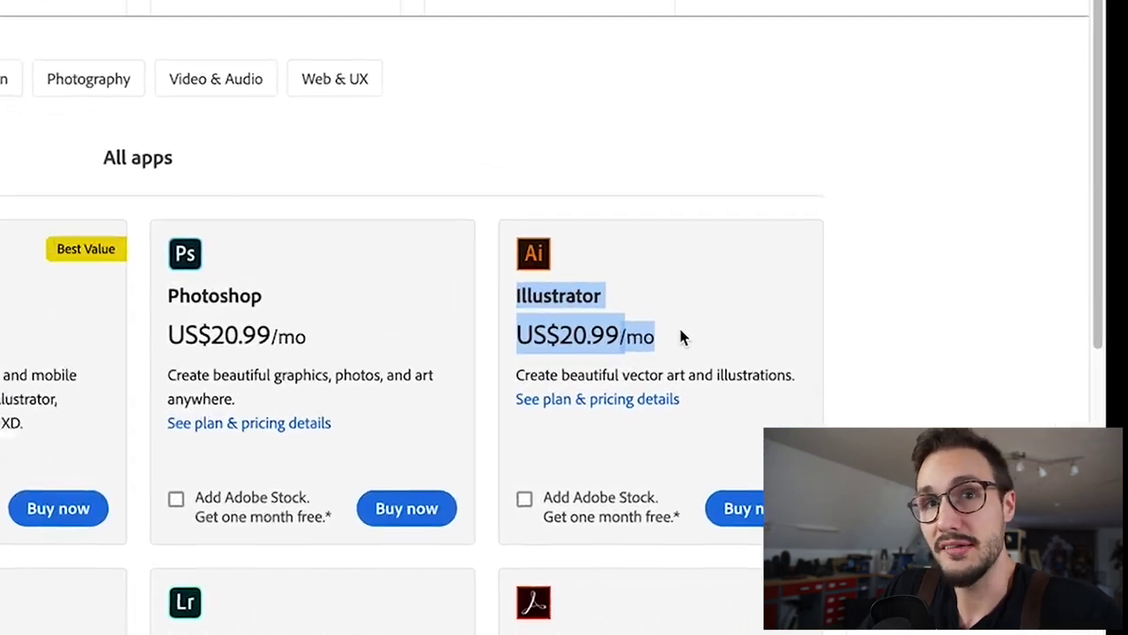
pyautogui.click(752, 317)
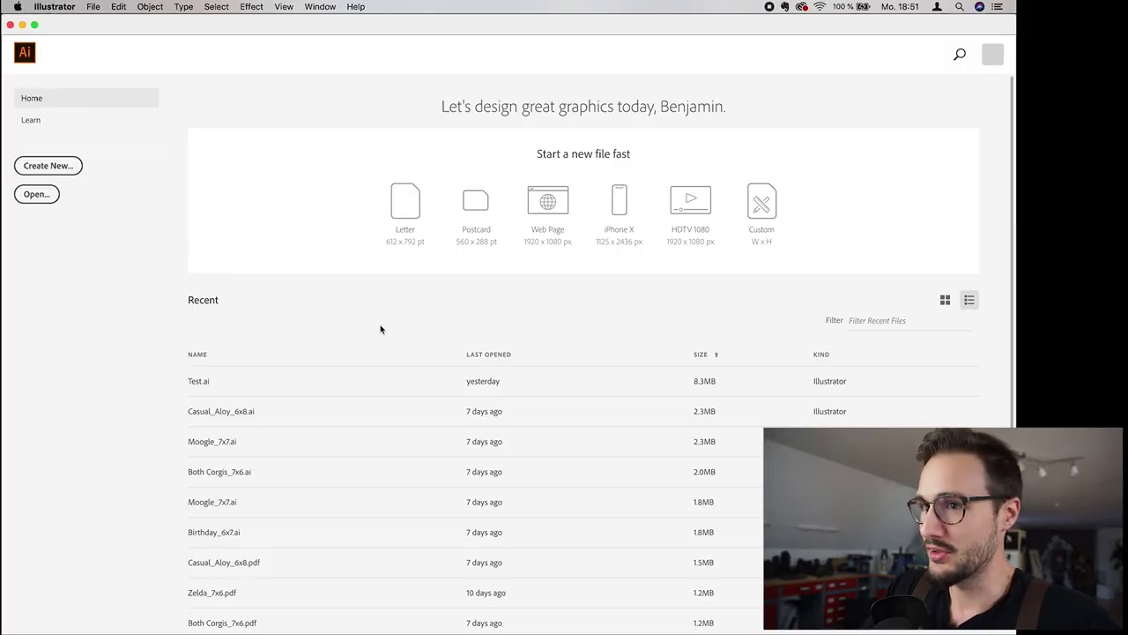
# Step: Switch to Illustrator and start a new document
pyautogui.click(51, 167)
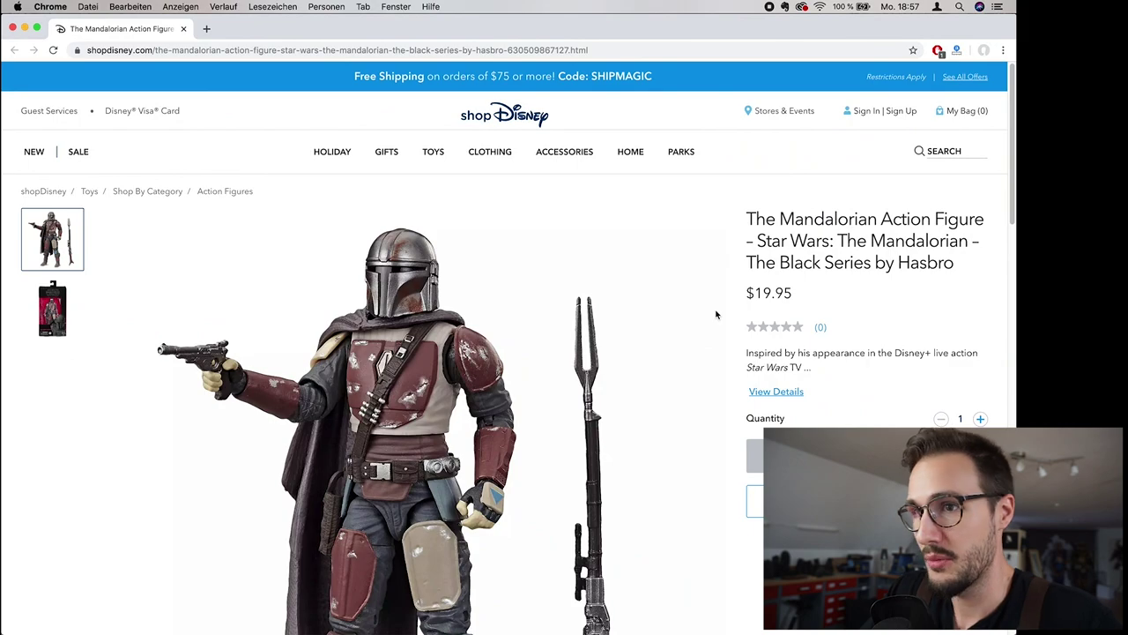
# Step: Switch to Chrome and examine the Mandalorian action figure and its rifle on the shopDisney product page
pyautogui.scroll(-4, 716, 315)
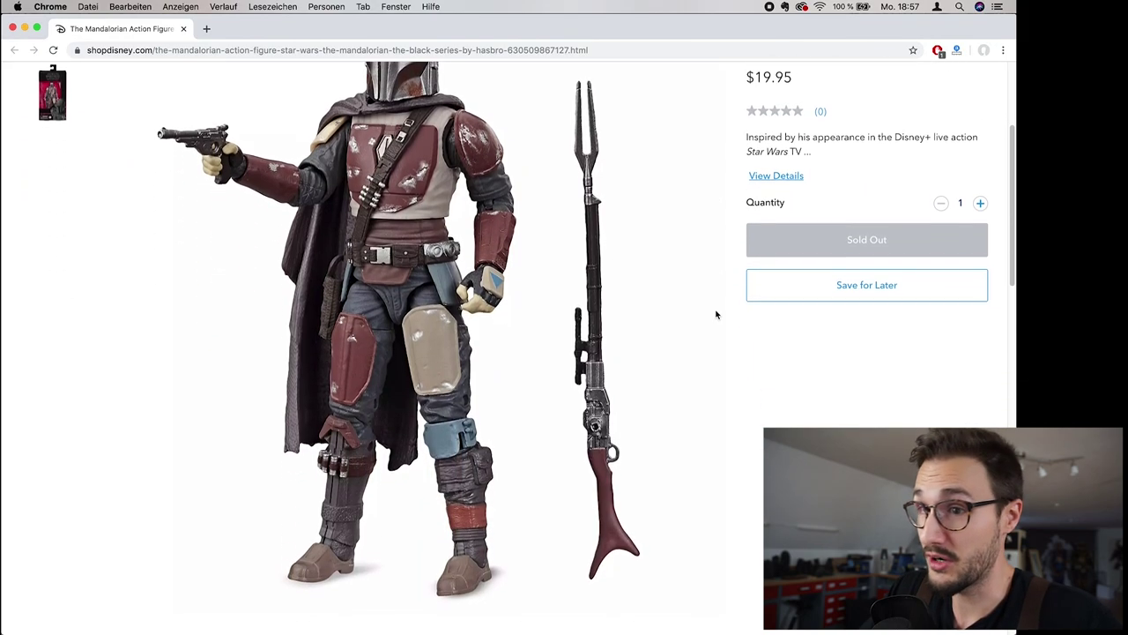
pyautogui.scroll(4, 716, 315)
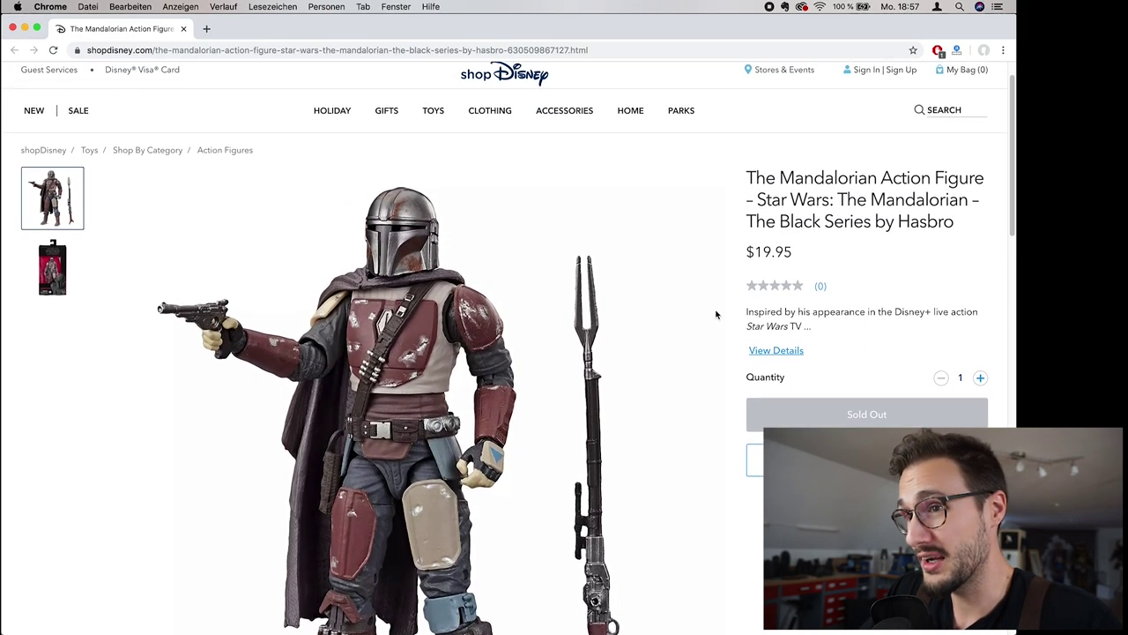
pyautogui.scroll(-5, 716, 315)
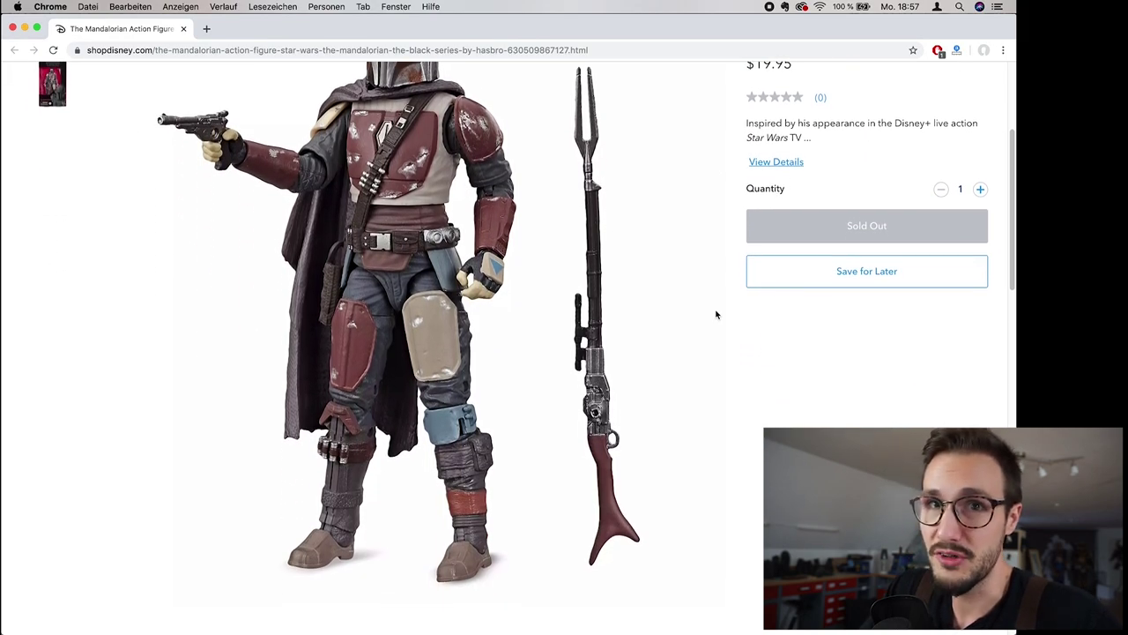
pyautogui.scroll(4, 715, 314)
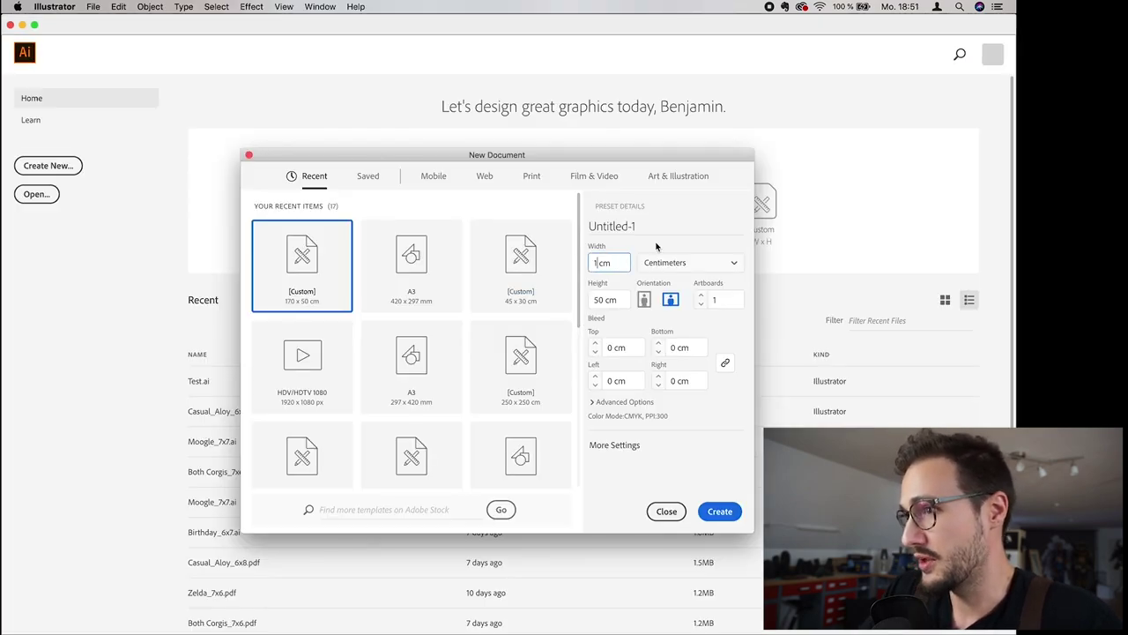
# Step: Return to Illustrator and create the landscape document in centimetres with a height of 50 cm and one artboard
pyautogui.click(720, 511)
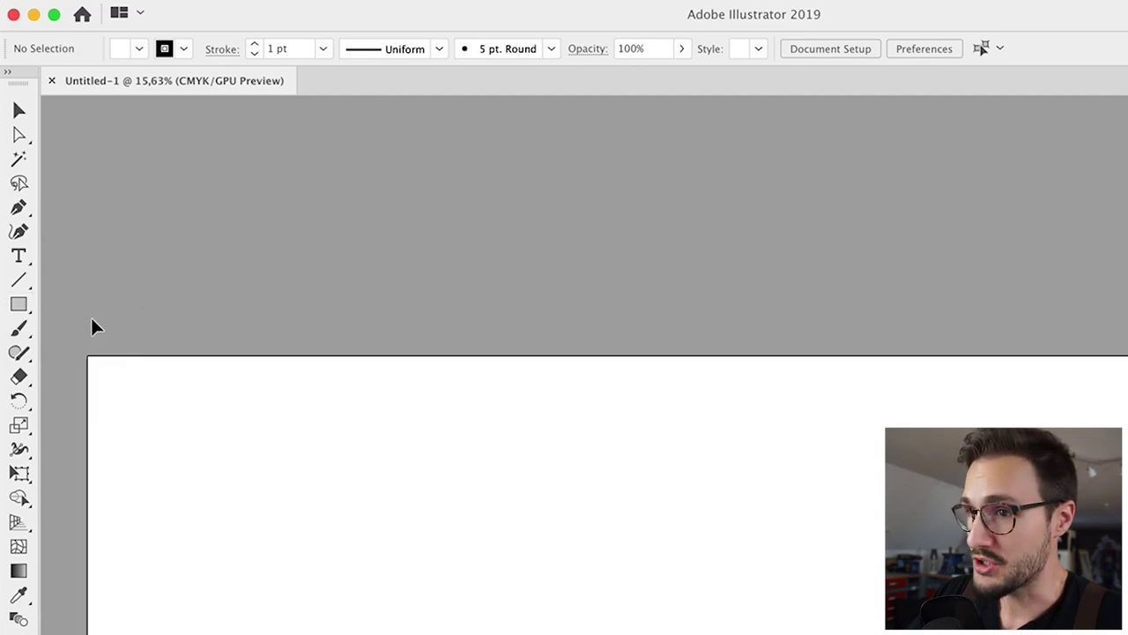
pyautogui.click(29, 317)
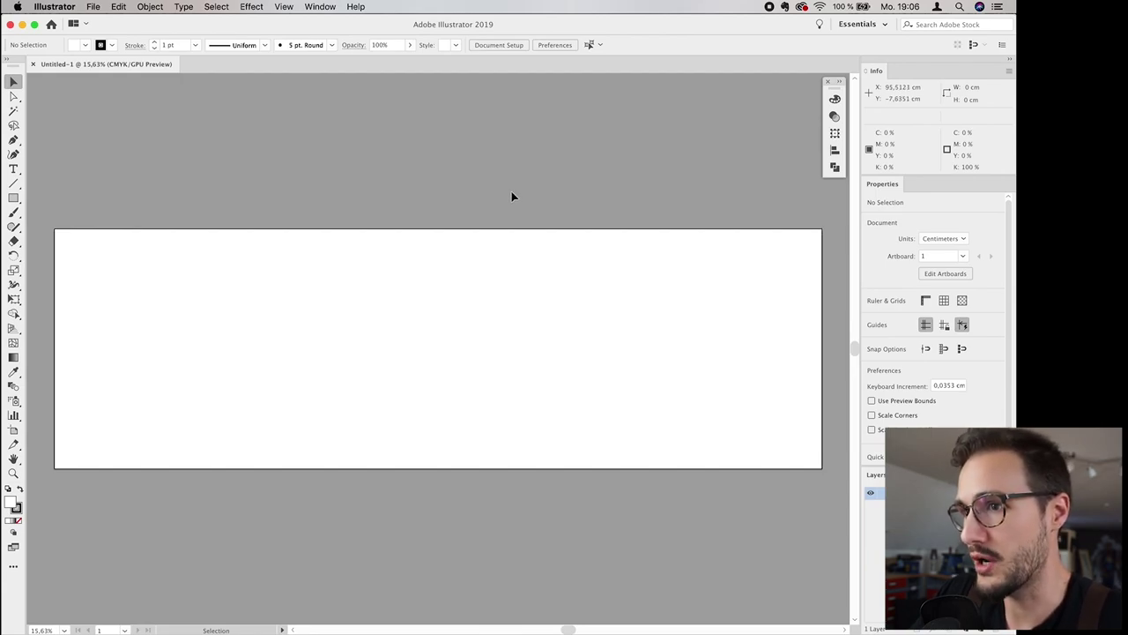
# Step: Place Side.jpg from the Blueprint folder on the artboard as a linked image
pyautogui.click(93, 7)
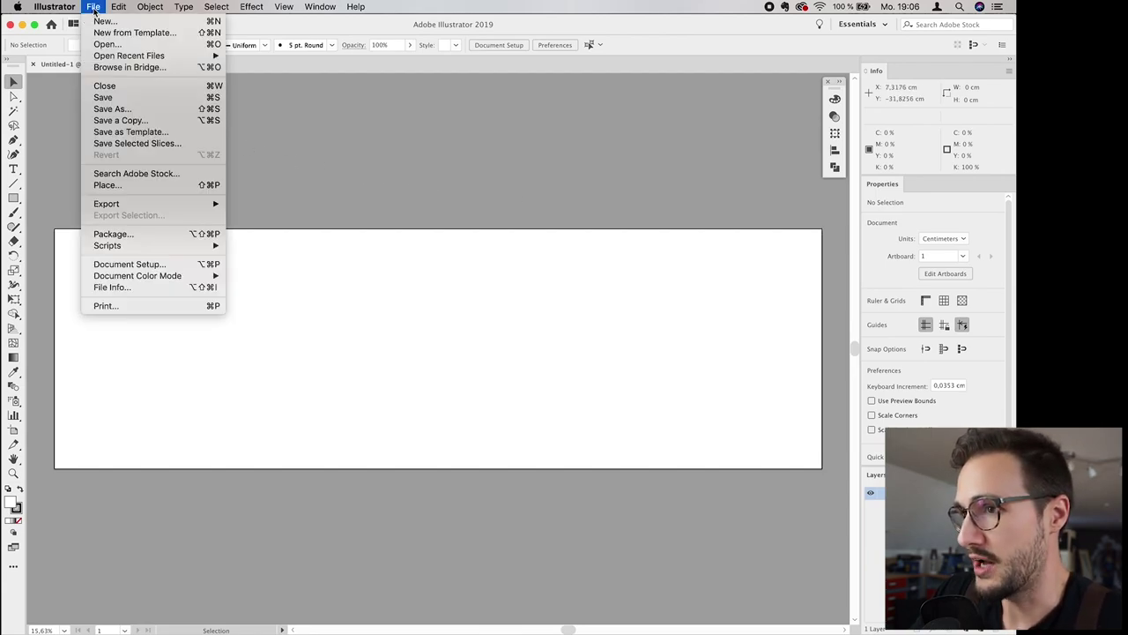
pyautogui.click(158, 185)
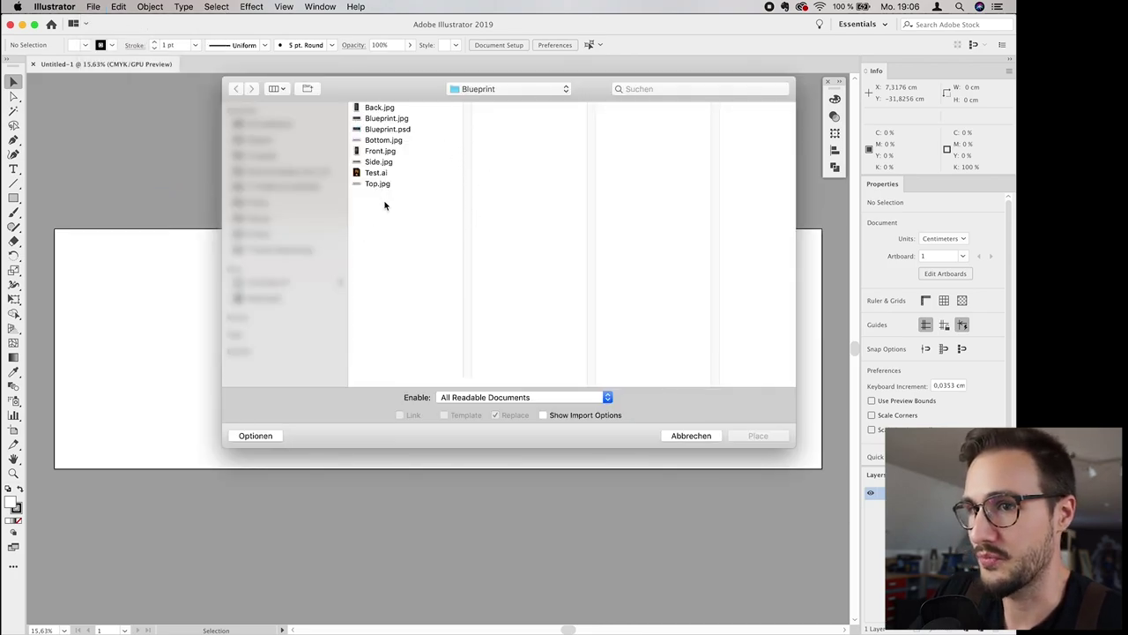
pyautogui.click(379, 162)
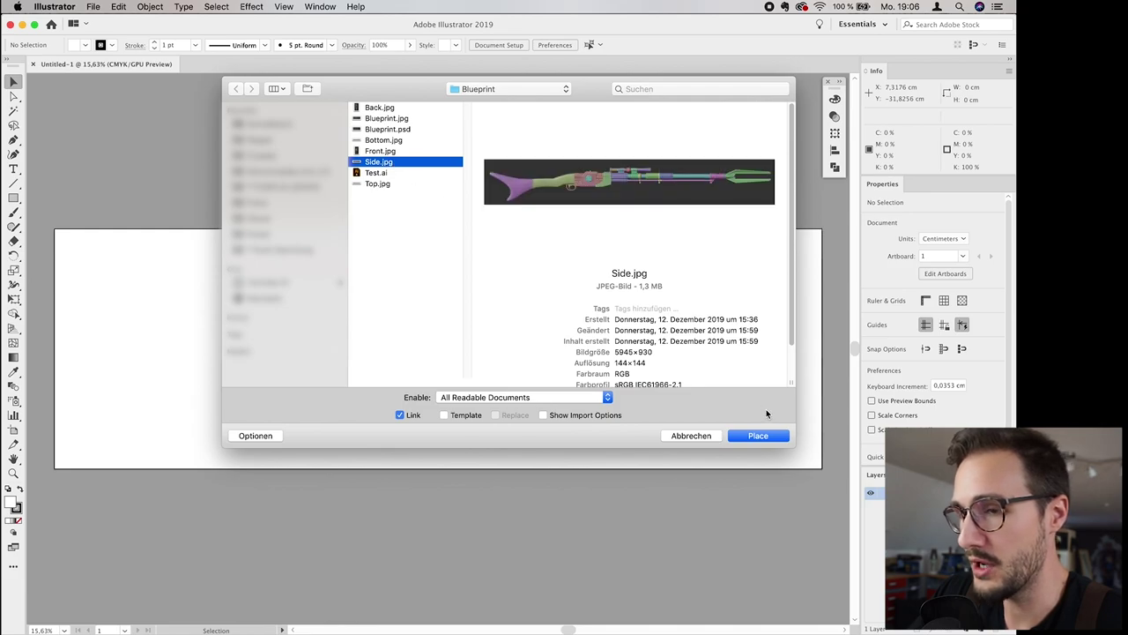
pyautogui.click(758, 436)
pyautogui.click(106, 260)
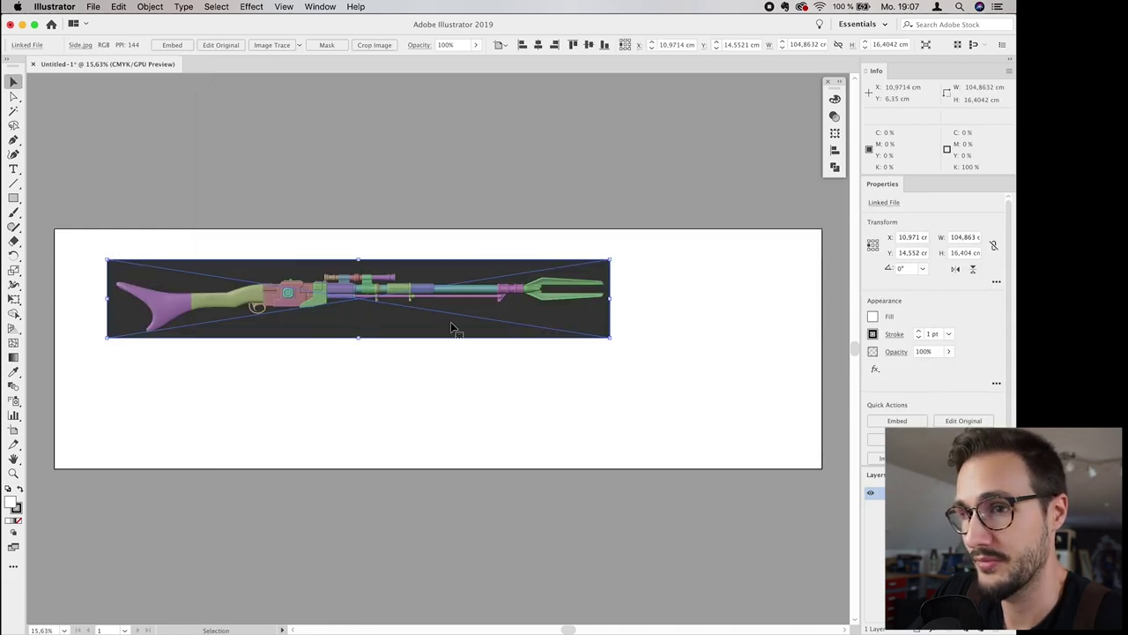
# Step: Move the rifle image toward the middle of the artboard and enlarge it proportionally to about 113 cm wide
pyautogui.moveTo(450, 328); pyautogui.dragTo(544, 368)
pyautogui.moveTo(684, 308); pyautogui.dragTo(750, 300)
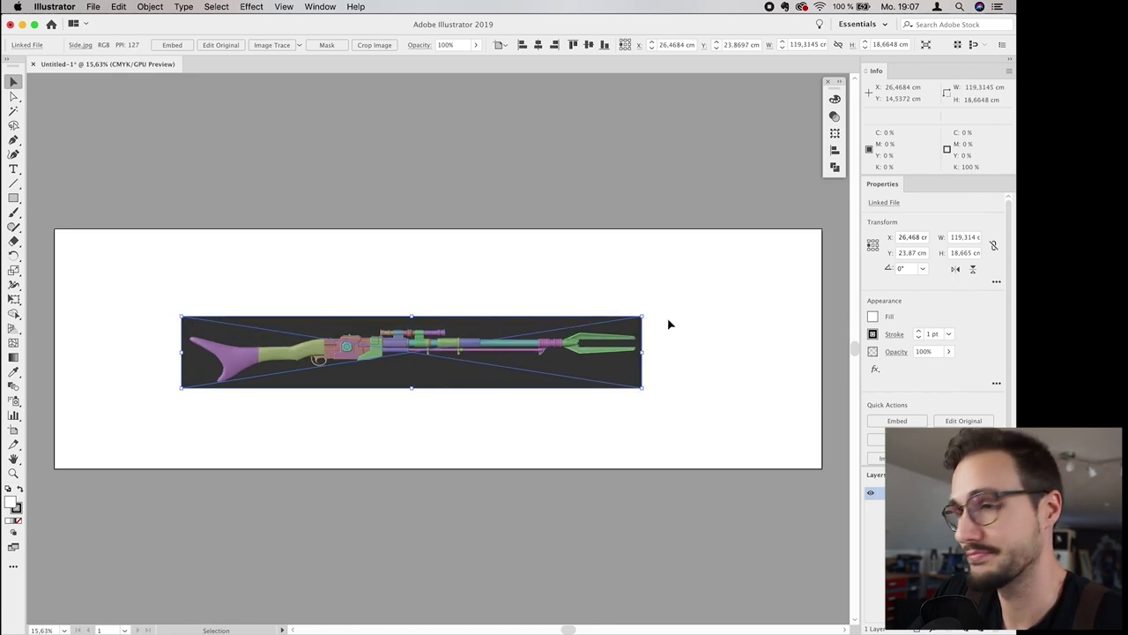
pyautogui.click(541, 258)
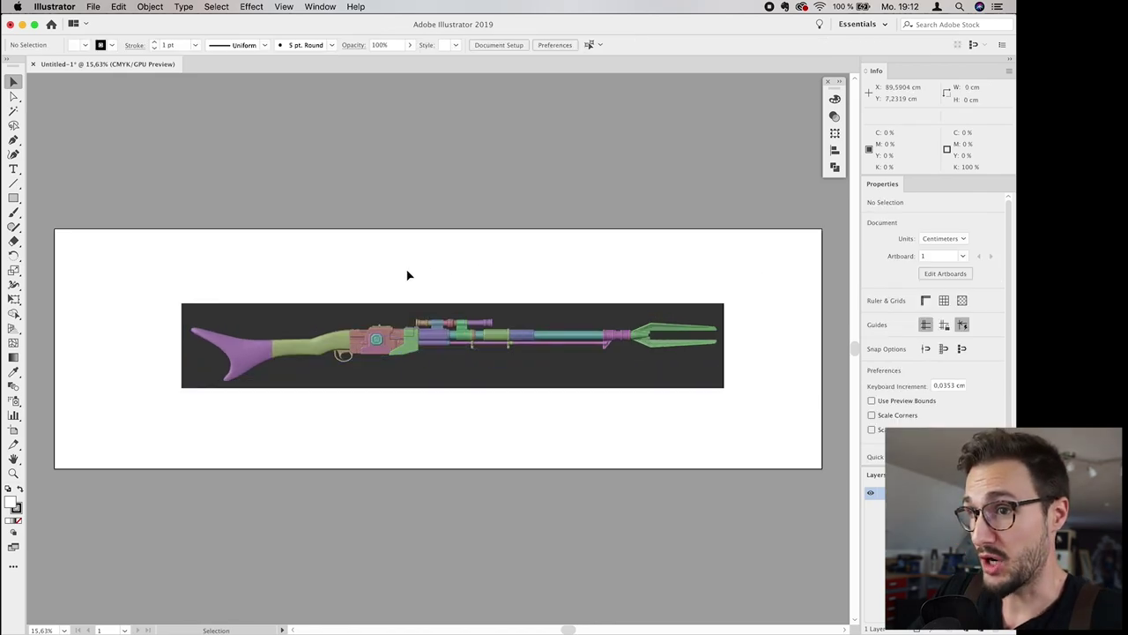
# Step: Create a 150 × 30 cm rectangle over the rifle image with no fill and a red stroke
pyautogui.click(14, 199)
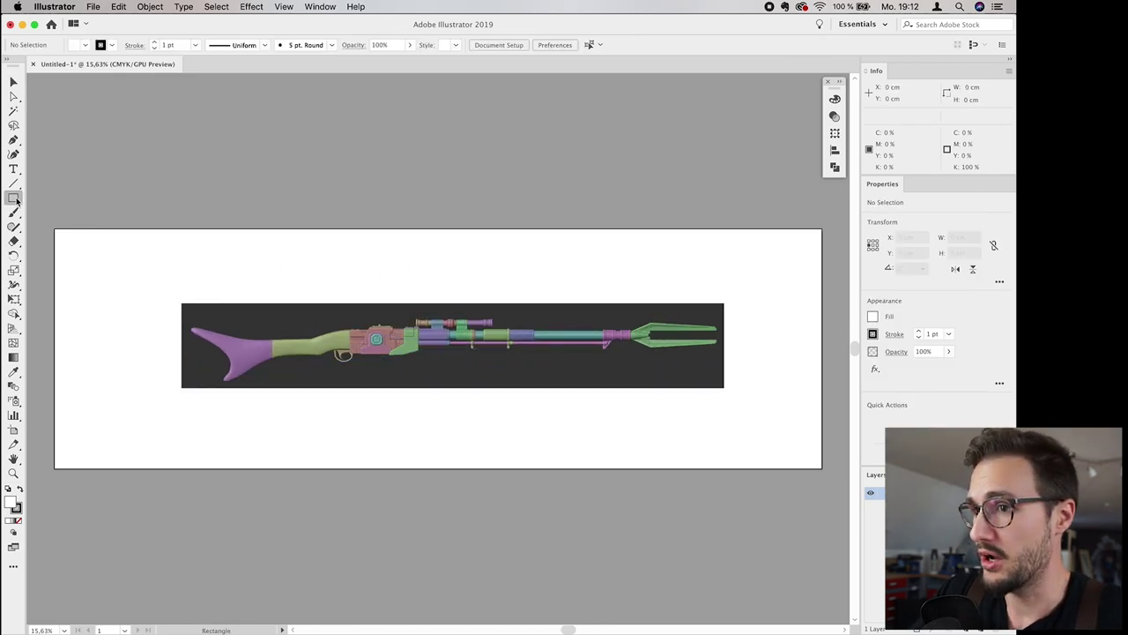
pyautogui.click(281, 256)
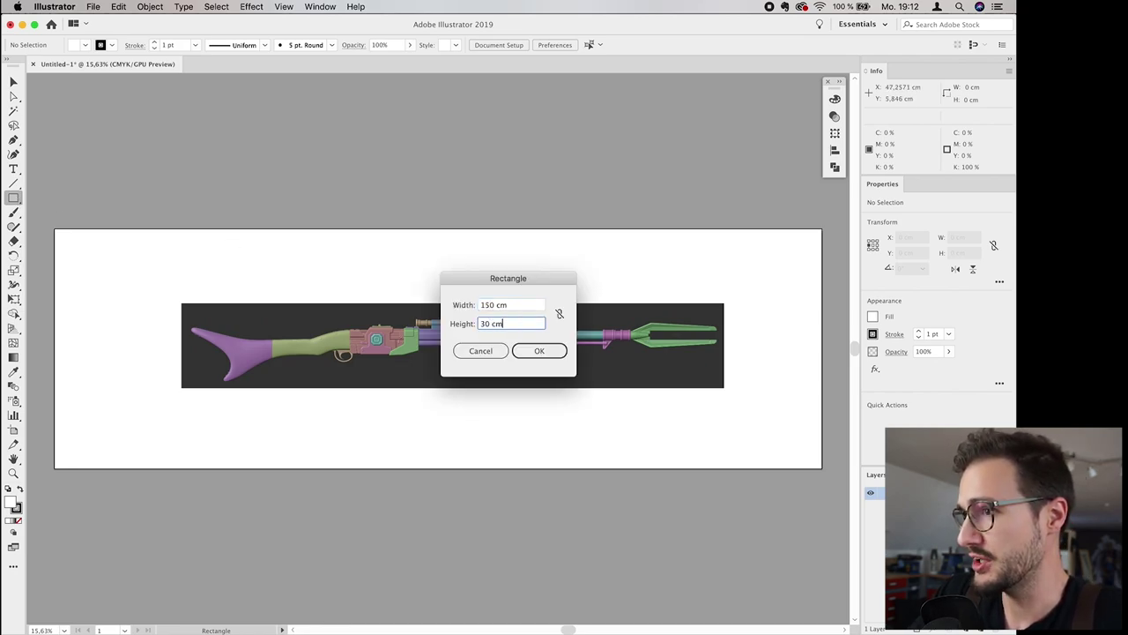
pyautogui.press('Return')
pyautogui.click(876, 319)
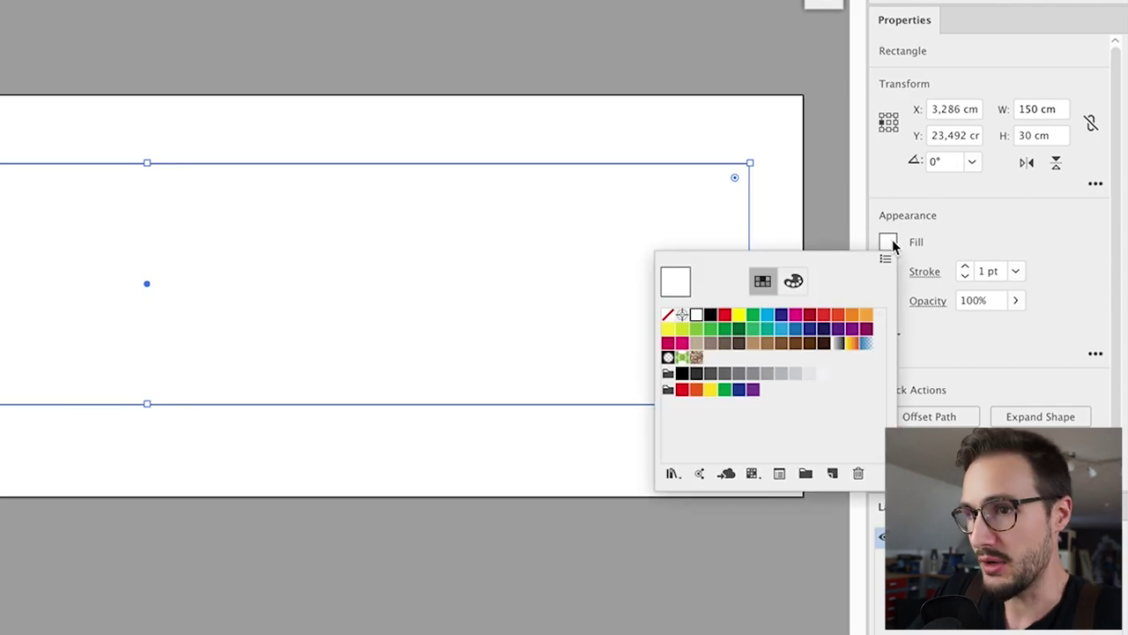
pyautogui.click(670, 317)
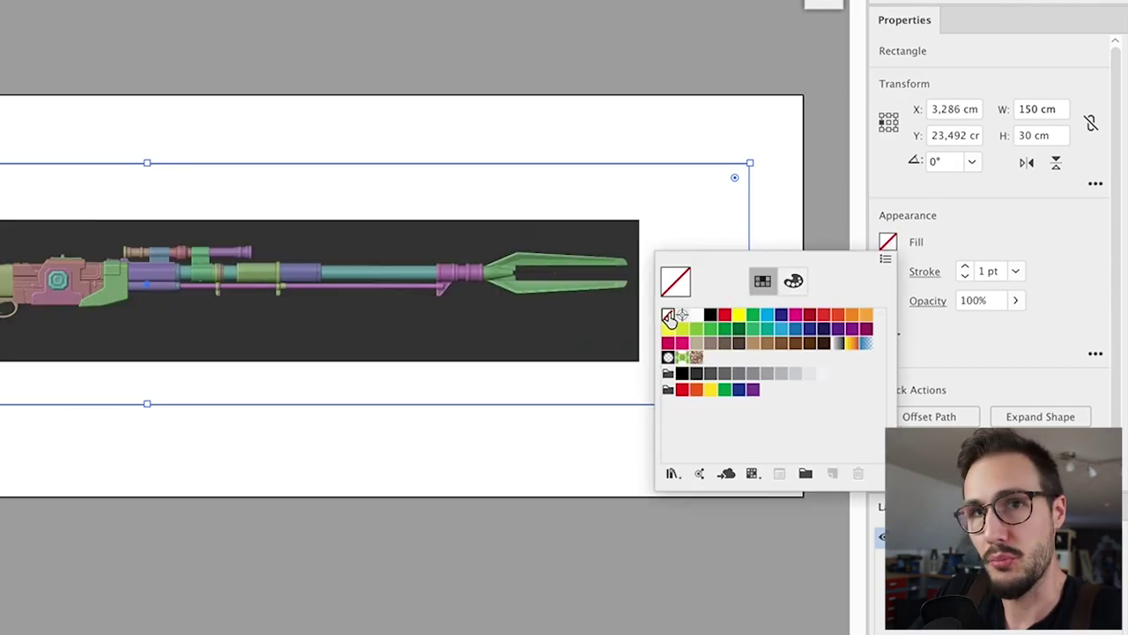
pyautogui.click(887, 271)
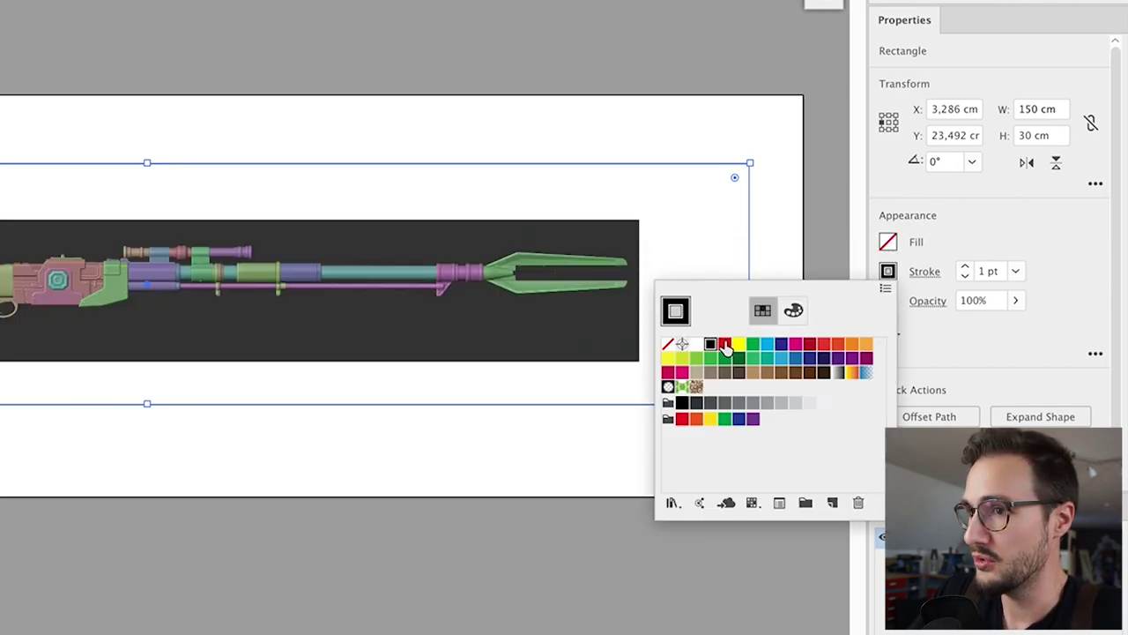
pyautogui.press('Escape')
# Step: Scale the rifle image proportionally to about 155 cm wide so the rifle itself spans the length of the red rectangle
pyautogui.click(799, 198)
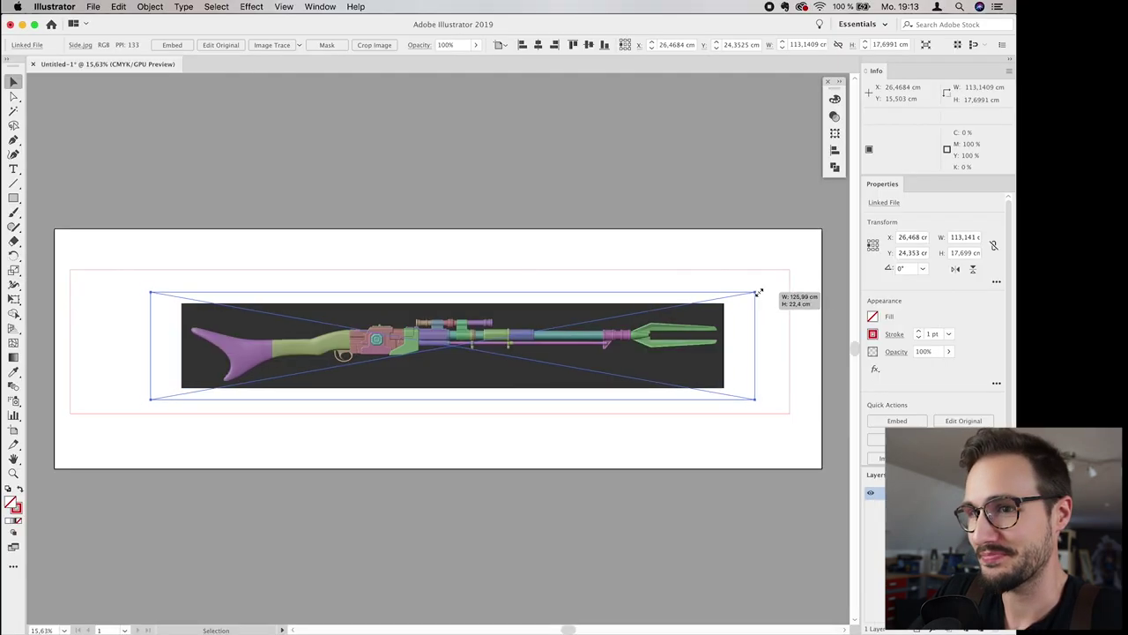
pyautogui.moveTo(696, 200); pyautogui.dragTo(760, 179)
pyautogui.moveTo(799, 277); pyautogui.dragTo(817, 329)
pyautogui.press('super+z')
pyautogui.press('super+z')
pyautogui.moveTo(108, 399); pyautogui.dragTo(56, 435)
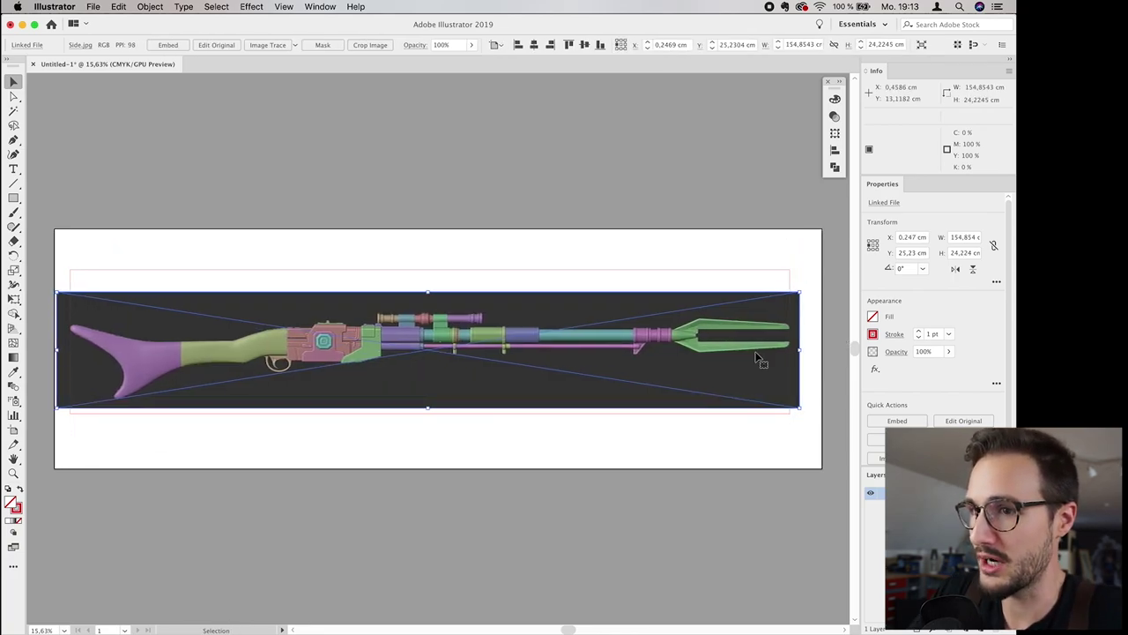
# Step: Delete the red rectangle and centre the rifle image horizontally on the artboard
pyautogui.click(731, 270)
pyautogui.scroll(-1, 725, 251)
pyautogui.click(722, 240)
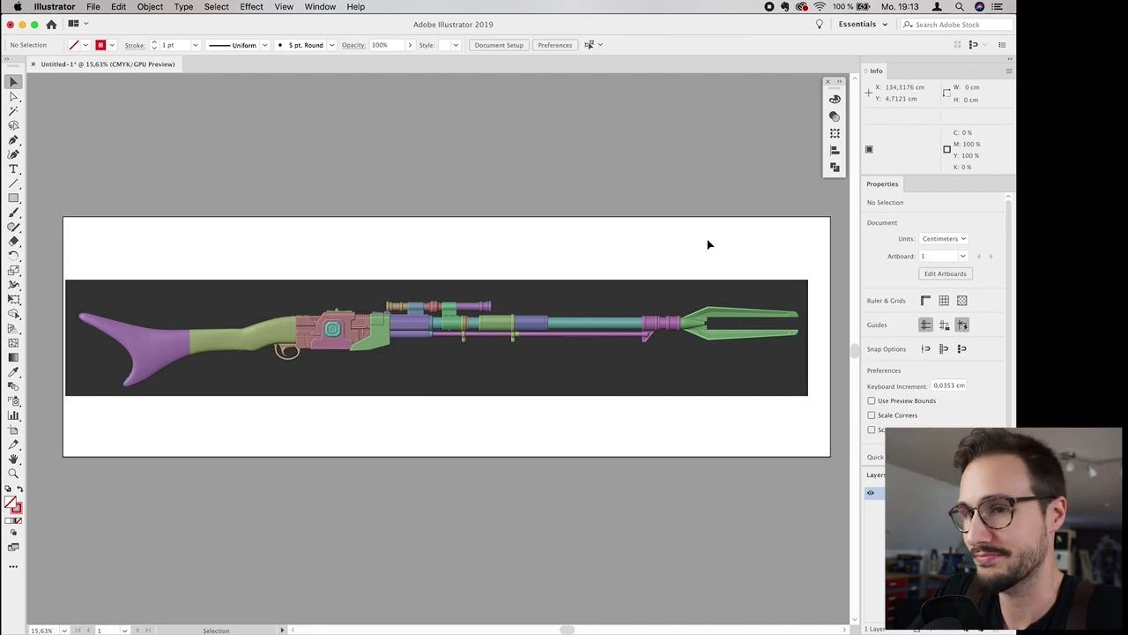
pyautogui.moveTo(581, 259); pyautogui.dragTo(591, 266)
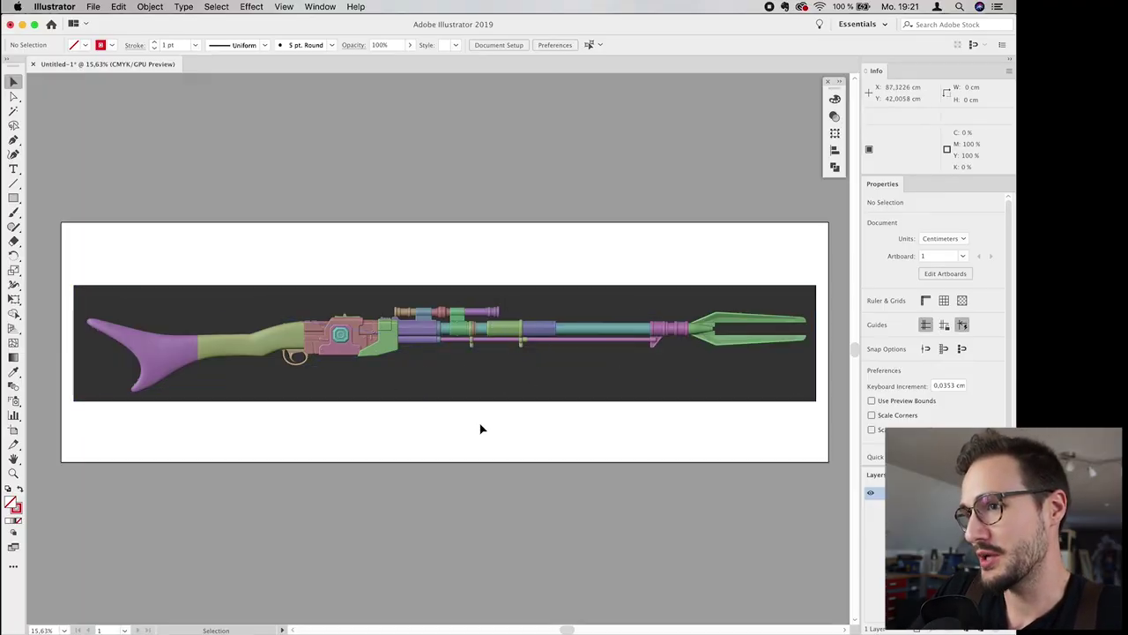
# Step: Set the rifle image's opacity to 50%
pyautogui.click(529, 305)
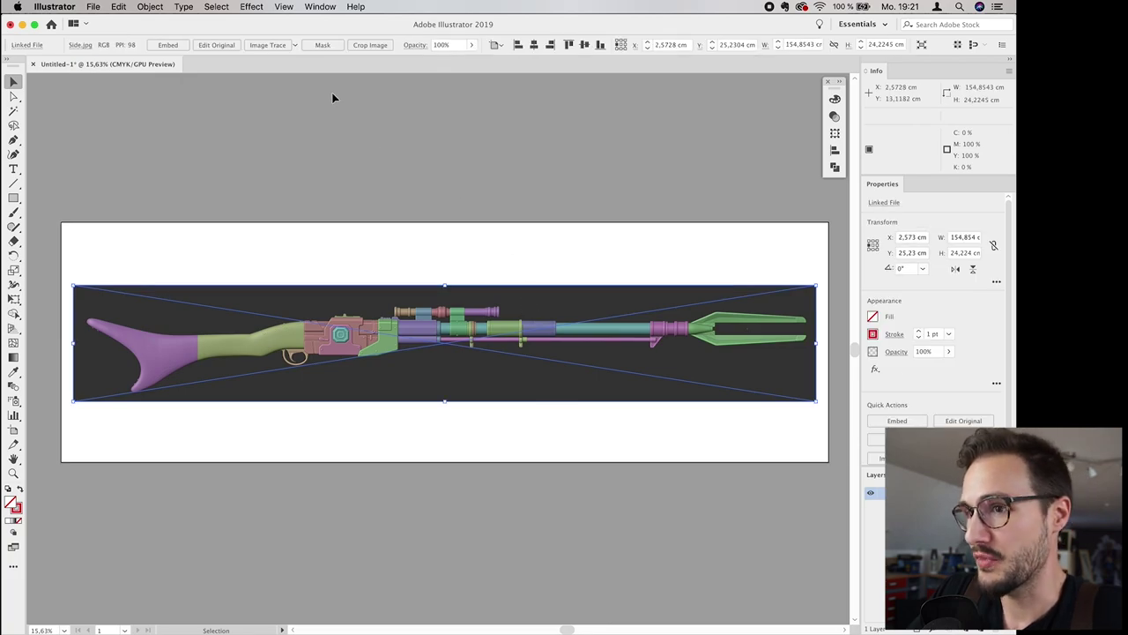
pyautogui.click(320, 7)
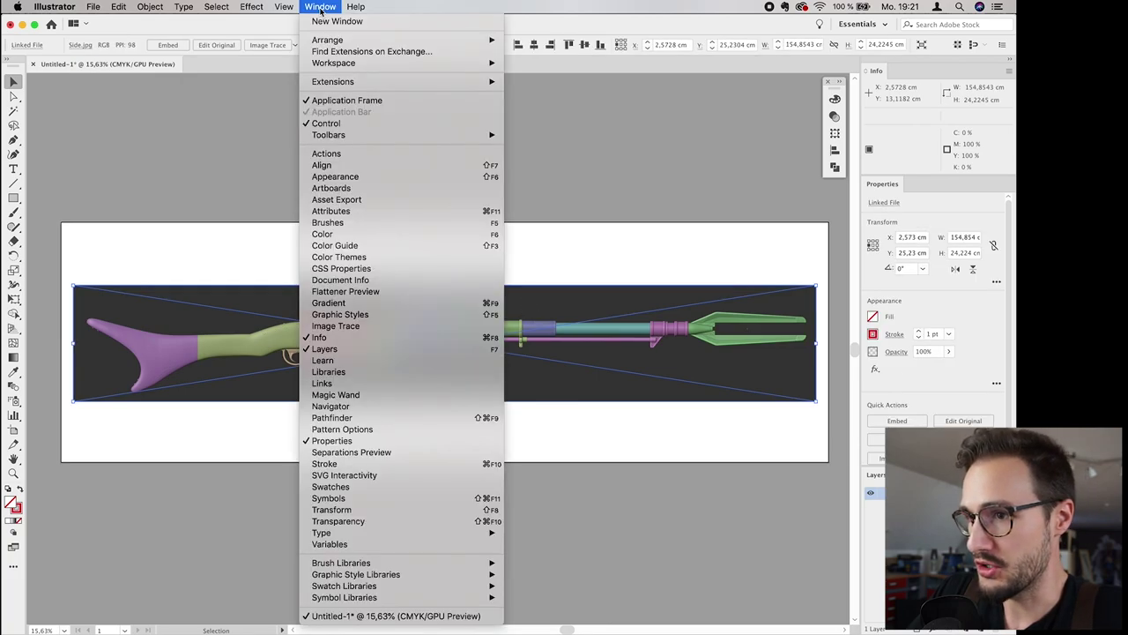
pyautogui.click(351, 525)
pyautogui.click(775, 112)
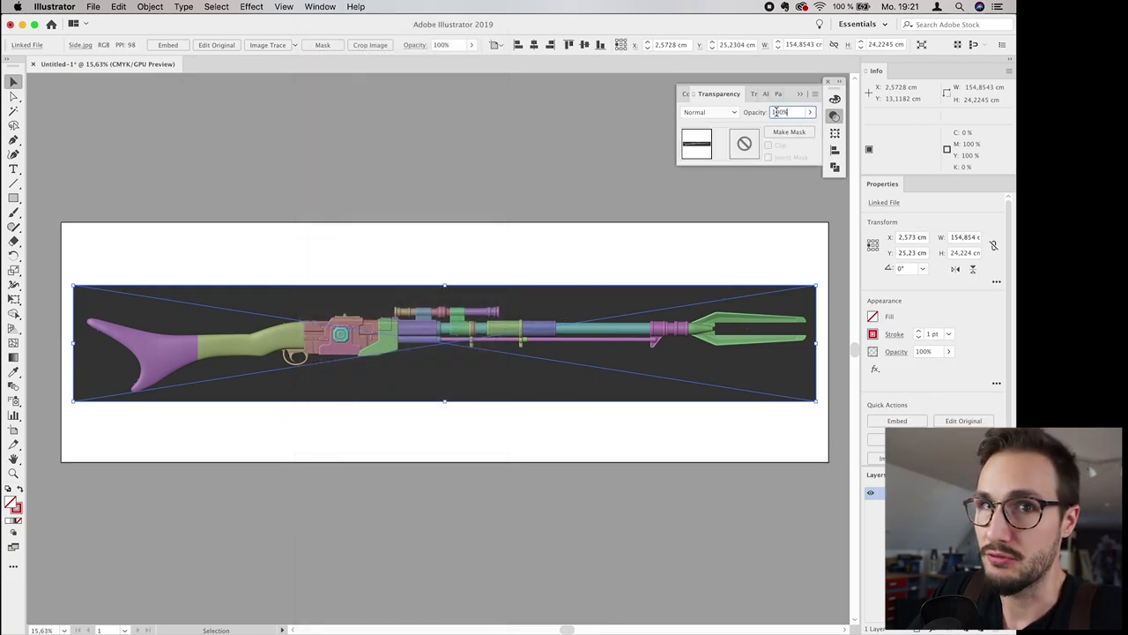
pyautogui.write('50')
pyautogui.press('Return')
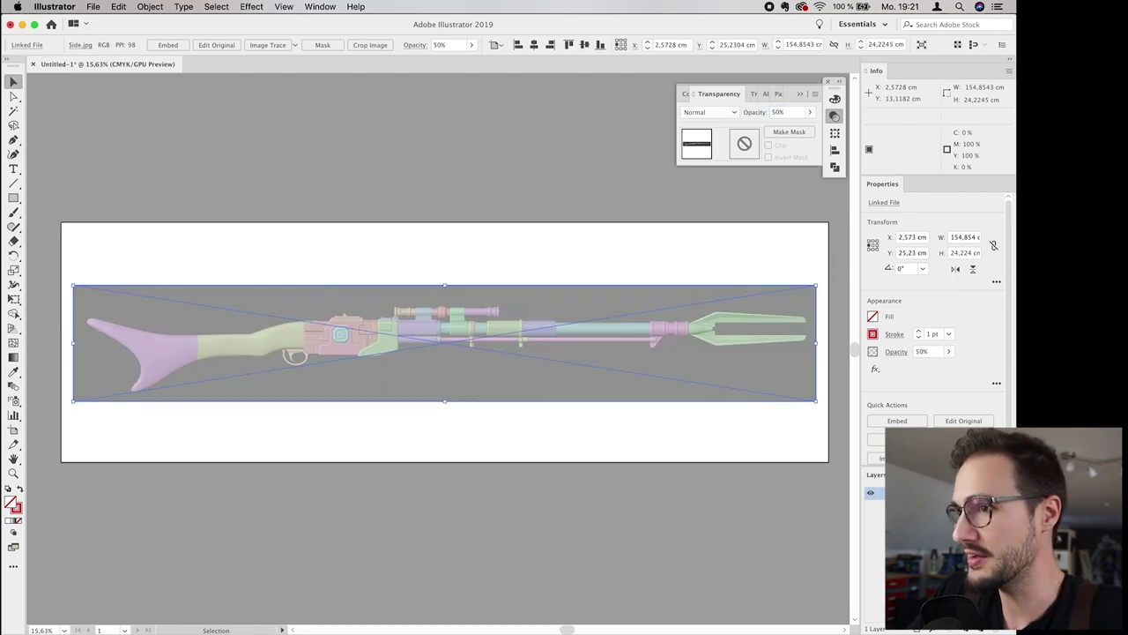
pyautogui.click(668, 241)
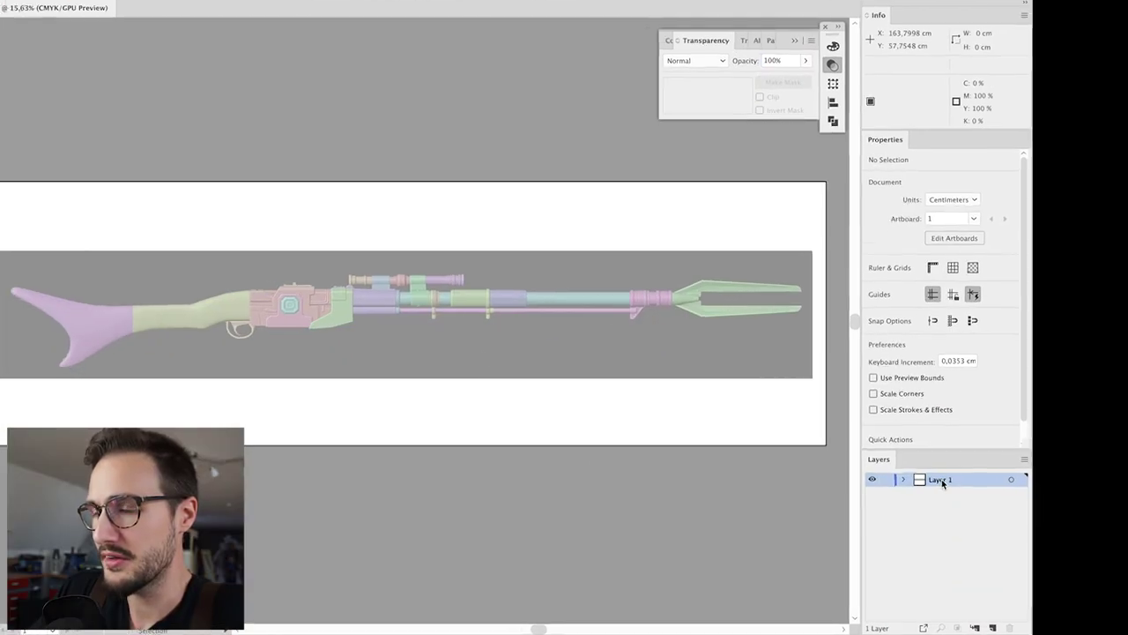
# Step: Rename the image's layer to "reference image", lock it, and add a new layer above it
pyautogui.doubleClick(939, 480)
pyautogui.write('reference image')
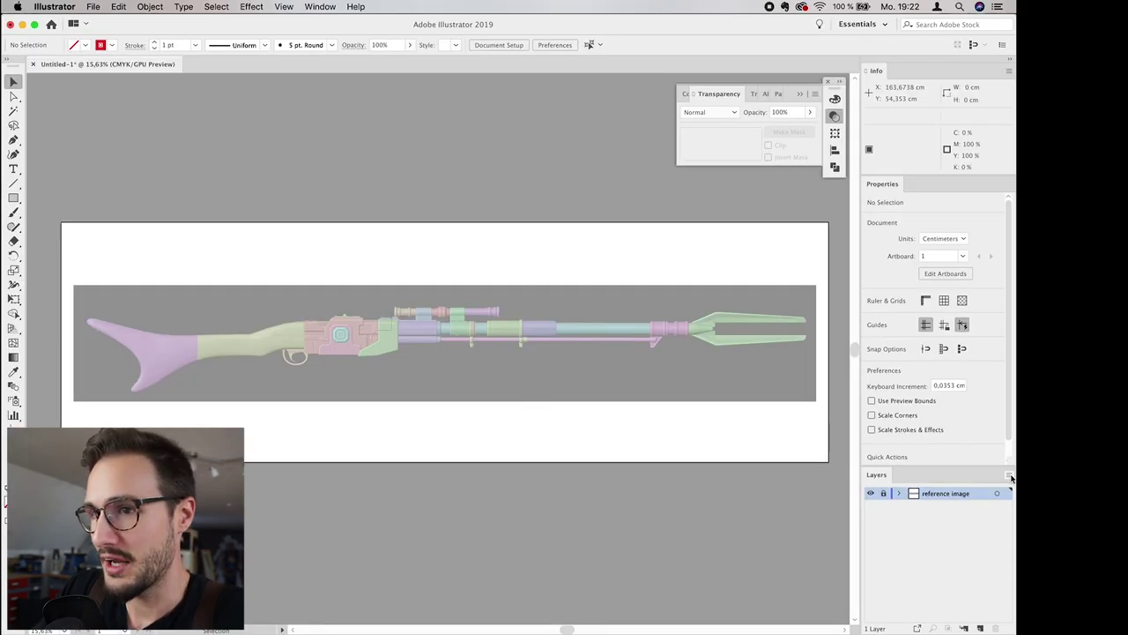
pyautogui.click(1010, 476)
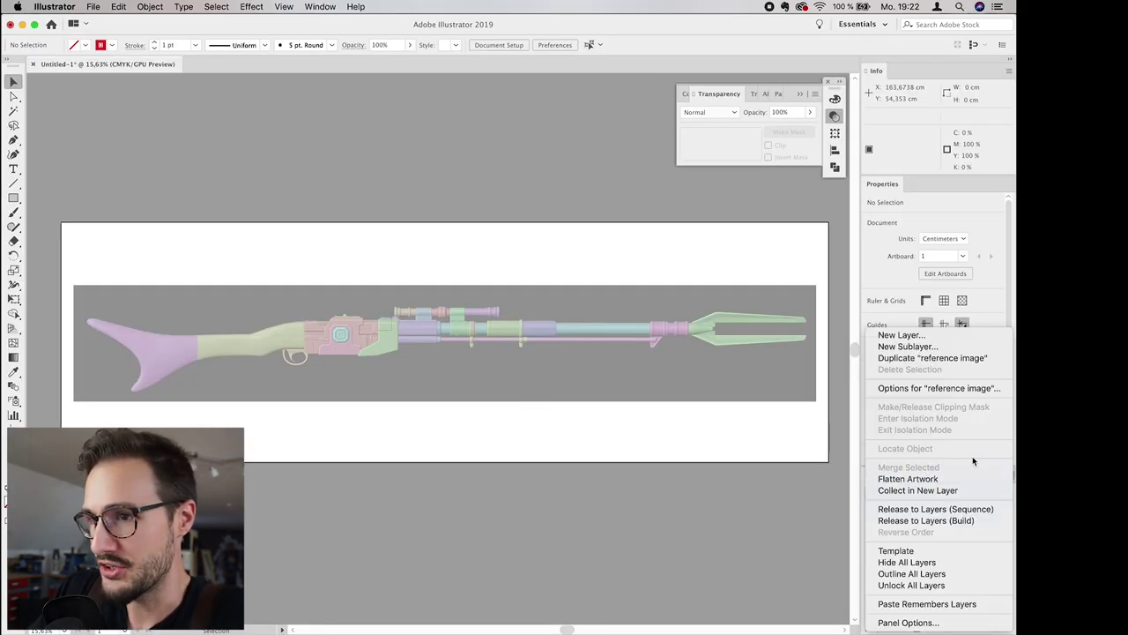
pyautogui.click(906, 335)
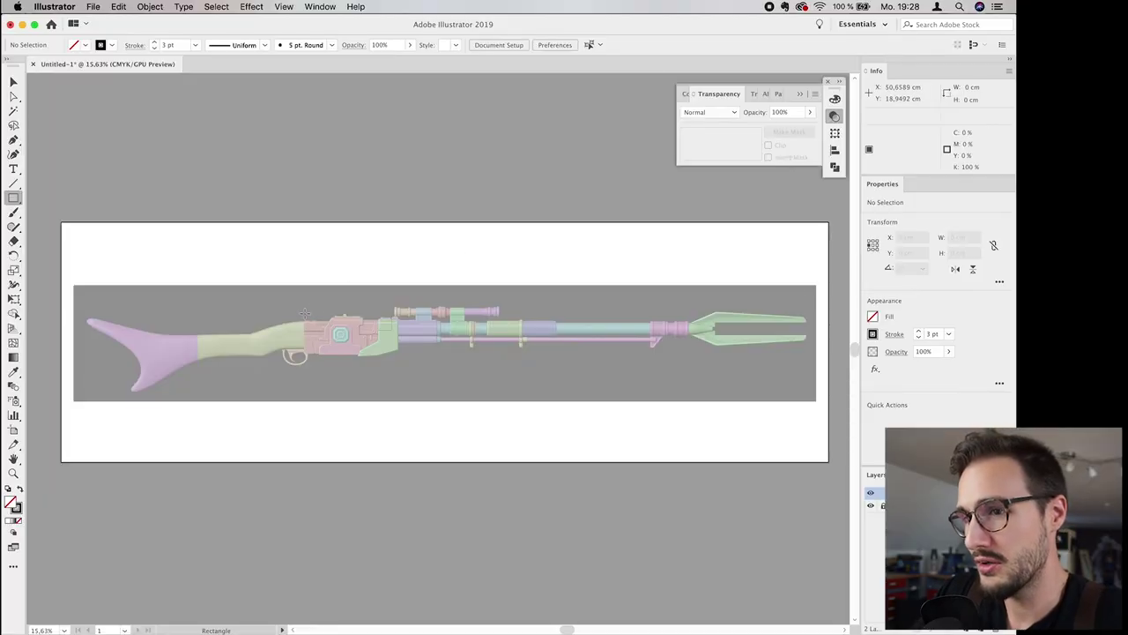
# Step: Try framing the rifle's stock, receiver, barrel and fork sections with separate rectangles
pyautogui.moveTo(305, 312); pyautogui.dragTo(82, 388)
pyautogui.moveTo(399, 313)
pyautogui.mouseDown()
pyautogui.moveTo(357, 366)
pyautogui.moveTo(305, 388)
pyautogui.mouseUp()
pyautogui.moveTo(690, 313); pyautogui.dragTo(398, 388)
pyautogui.moveTo(807, 313); pyautogui.dragTo(702, 372)
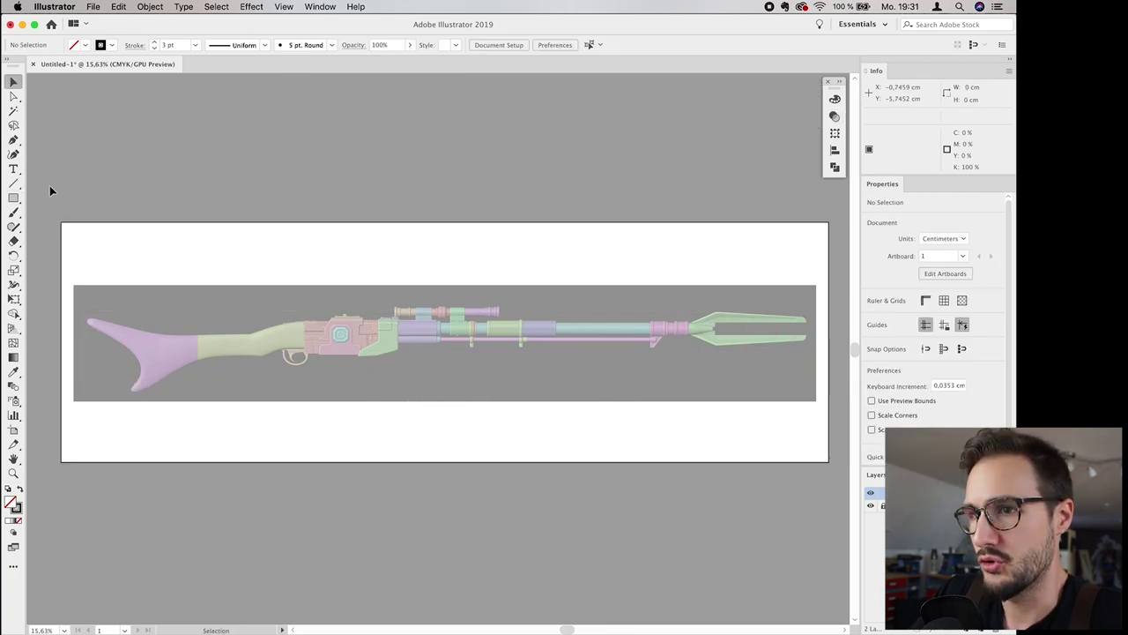
# Step: Set up the Pen tool with a black 2 pt stroke and turn off Smart Guides
pyautogui.click(14, 141)
pyautogui.click(873, 334)
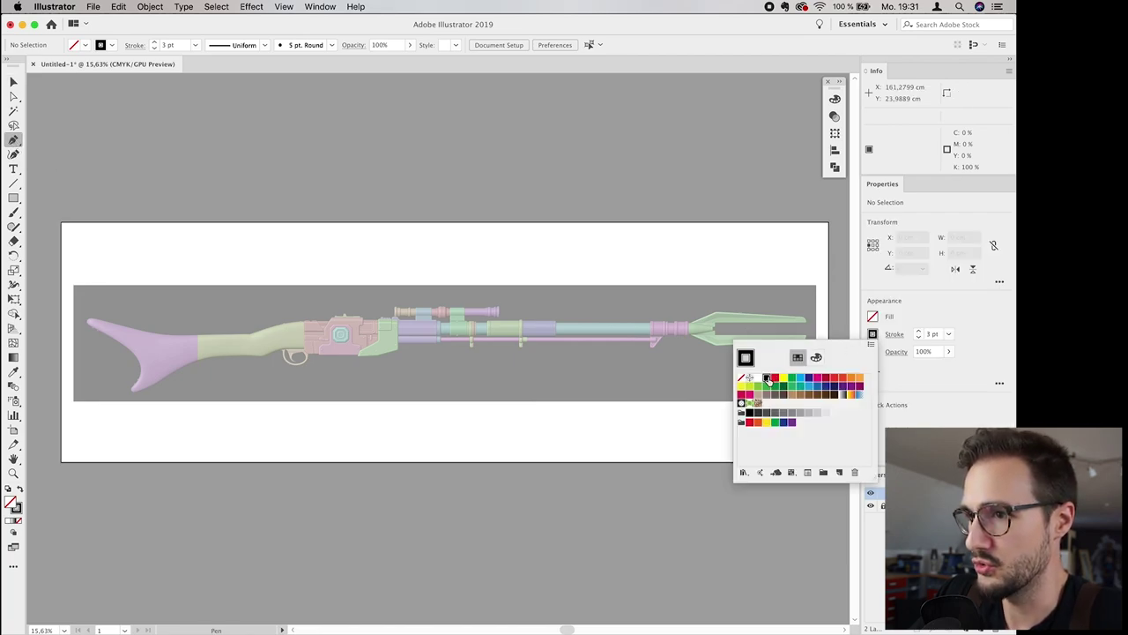
pyautogui.click(930, 334)
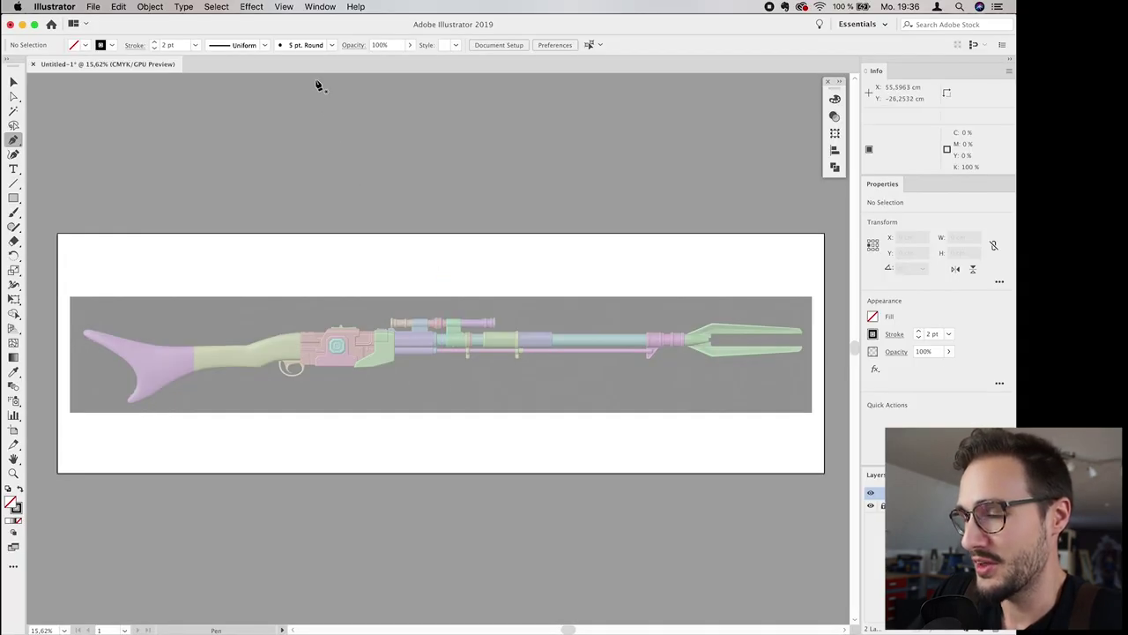
pyautogui.click(284, 7)
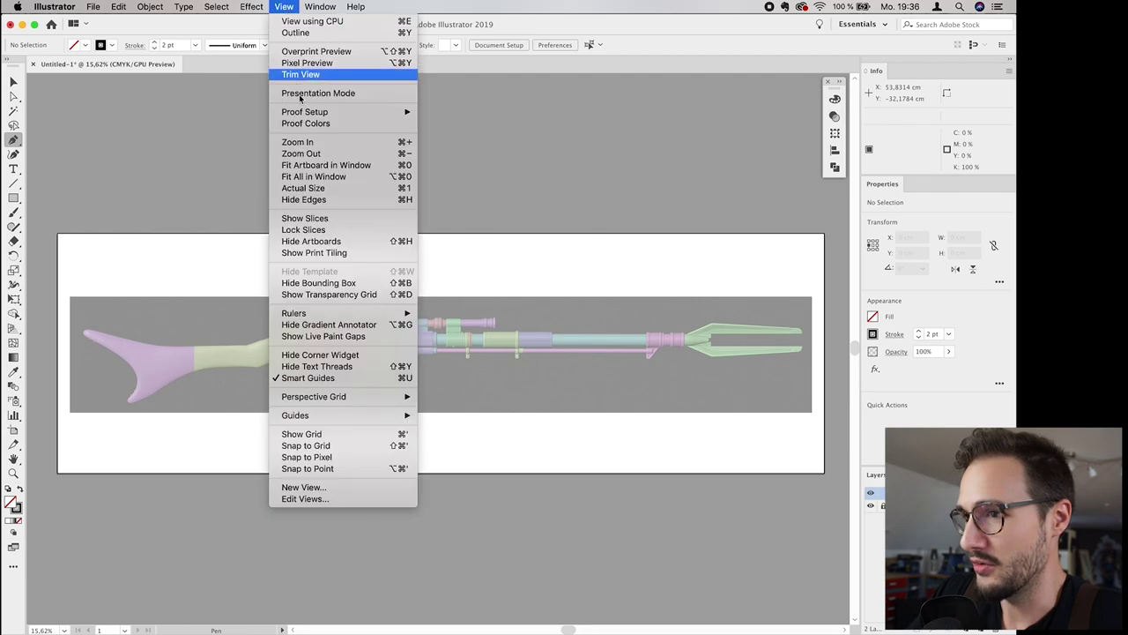
pyautogui.click(327, 377)
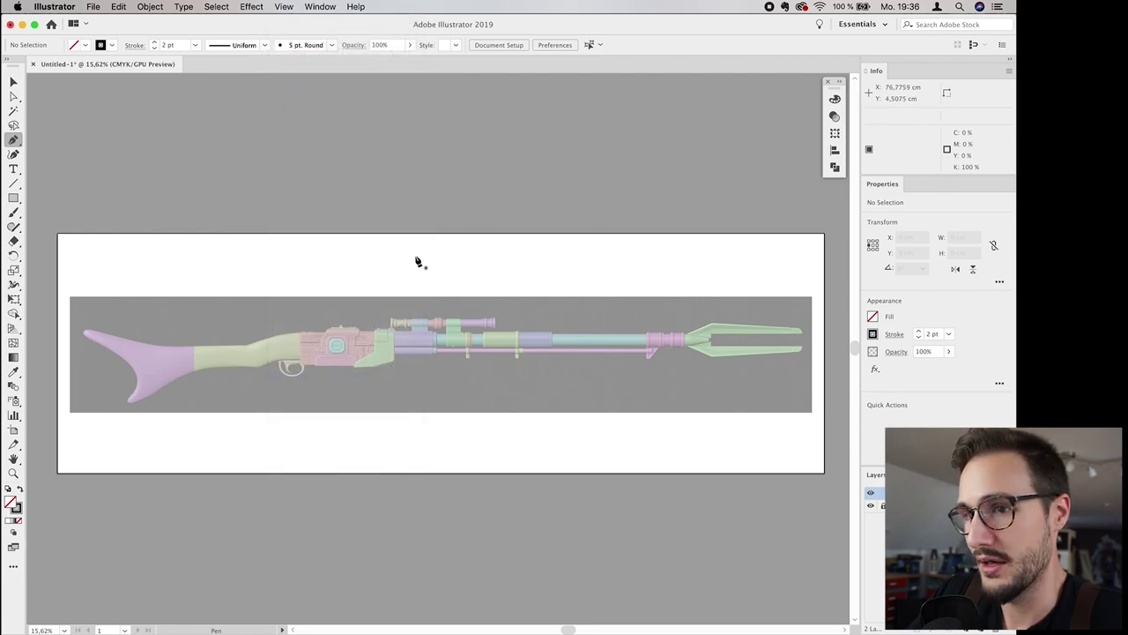
# Step: Trace the stock's upper edge with the Pen tool from the receiver joint back onto the purple butt section
pyautogui.moveTo(284, 260); pyautogui.dragTo(505, 280)
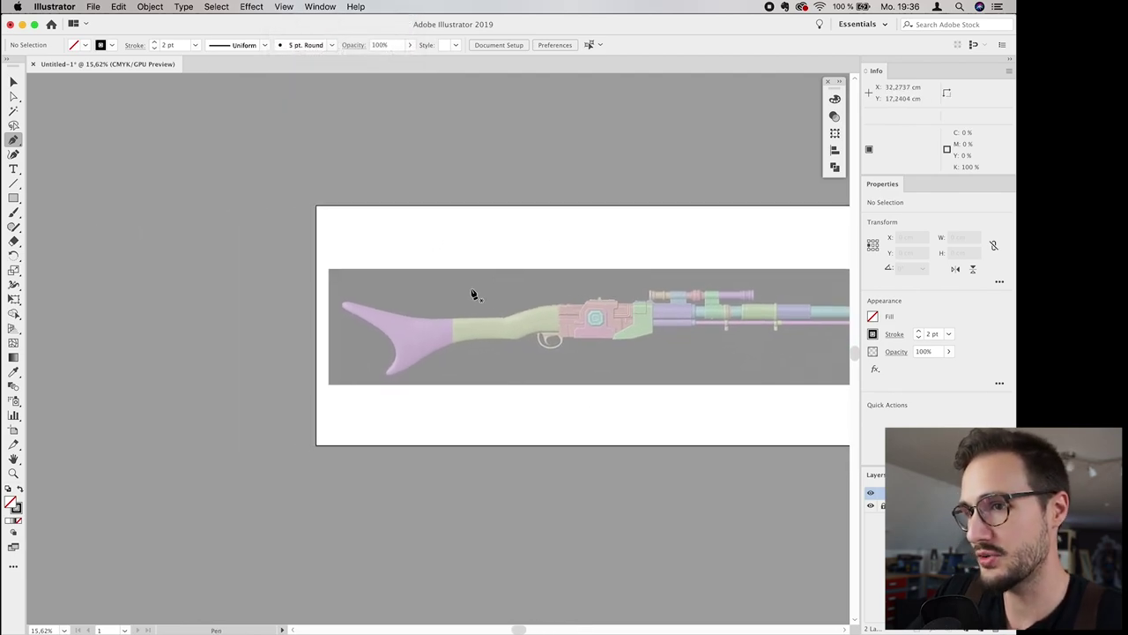
pyautogui.scroll(5, 472, 293)
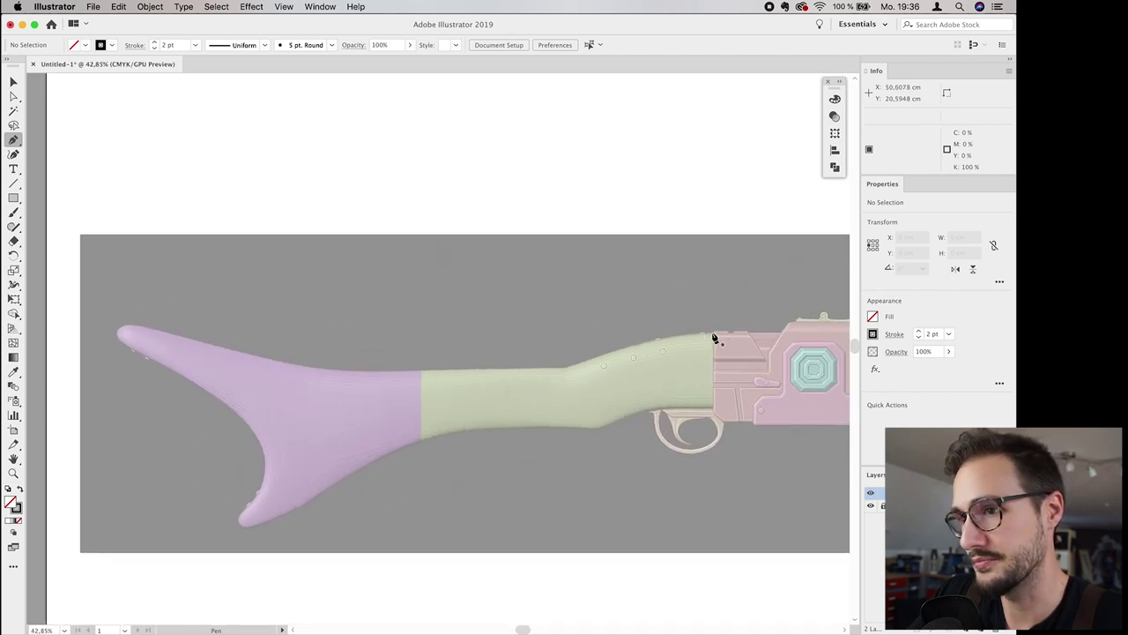
pyautogui.click(712, 334)
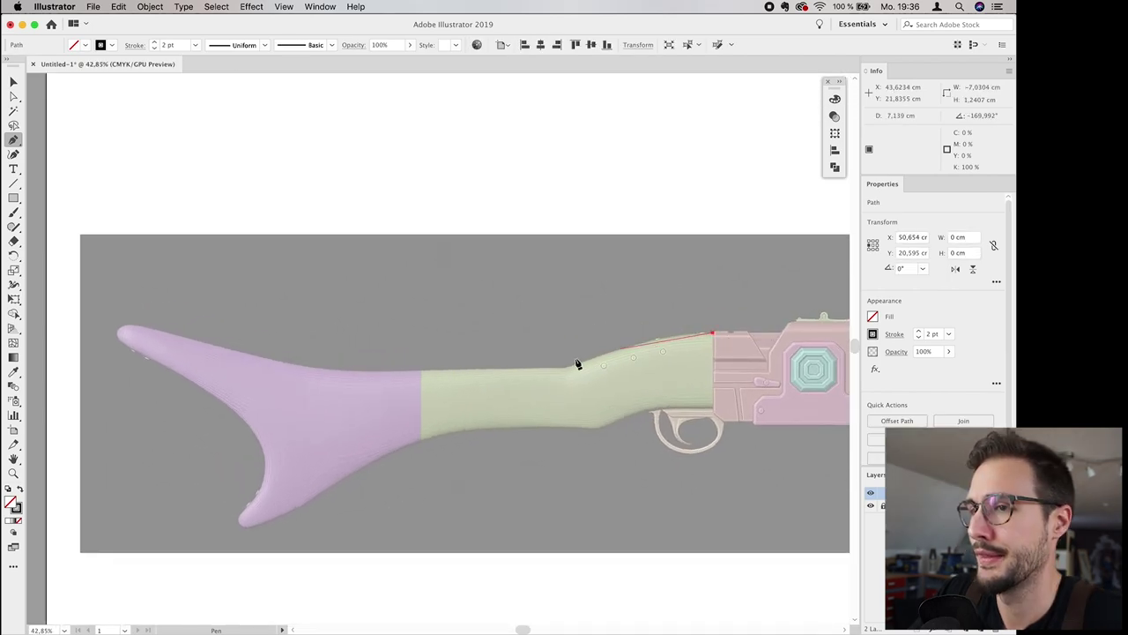
pyautogui.click(622, 352)
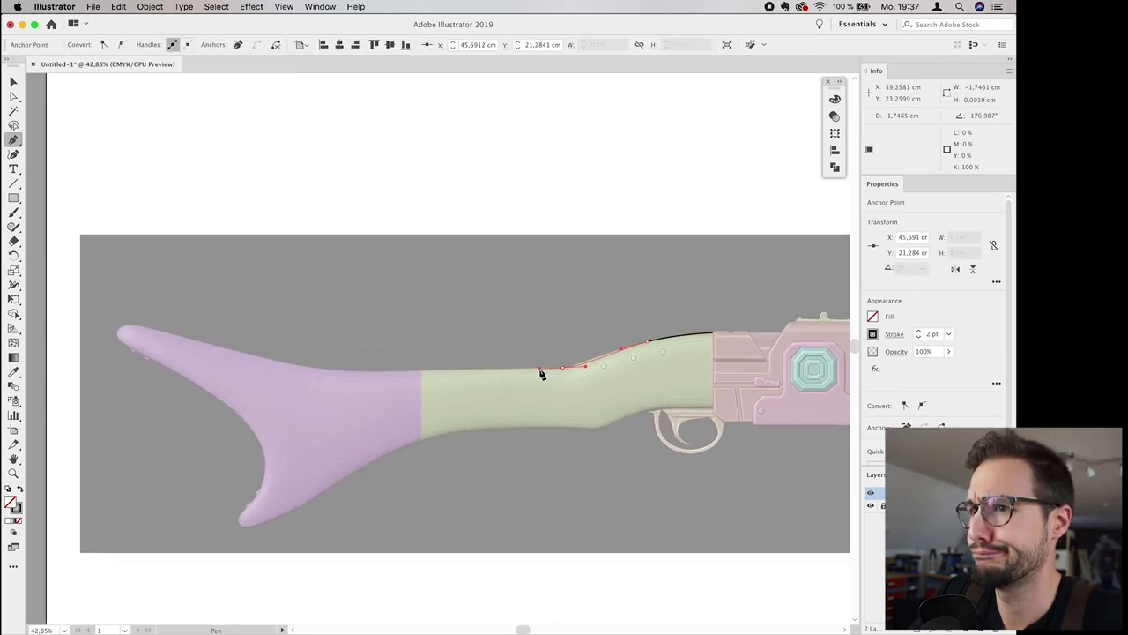
pyautogui.click(540, 369)
pyautogui.hscroll(-5, 368, 373)
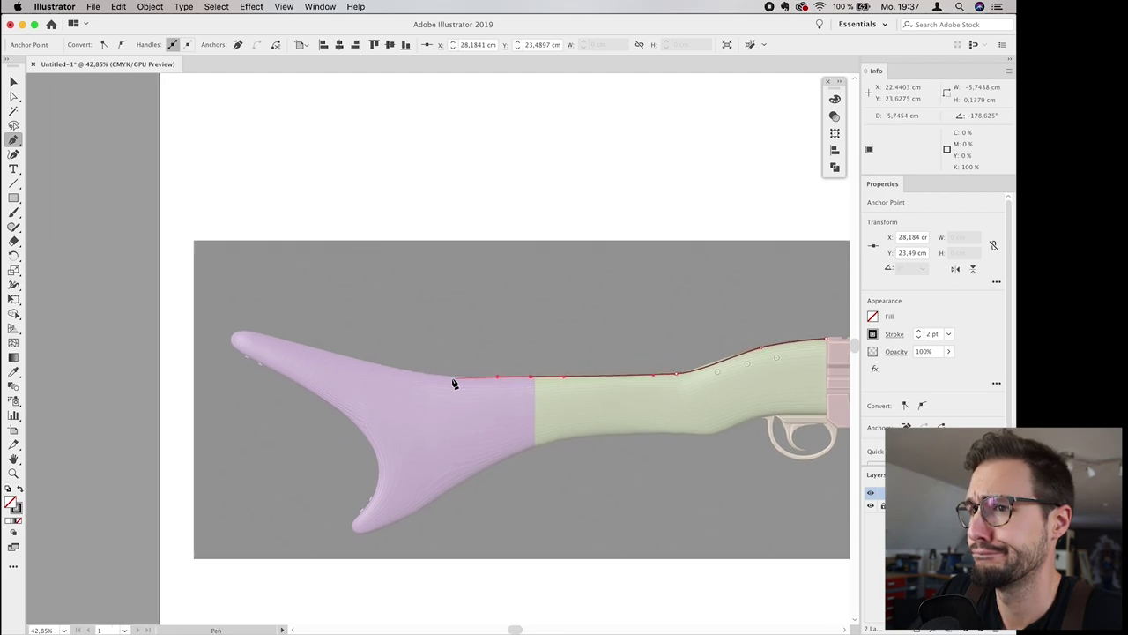
pyautogui.click(422, 375)
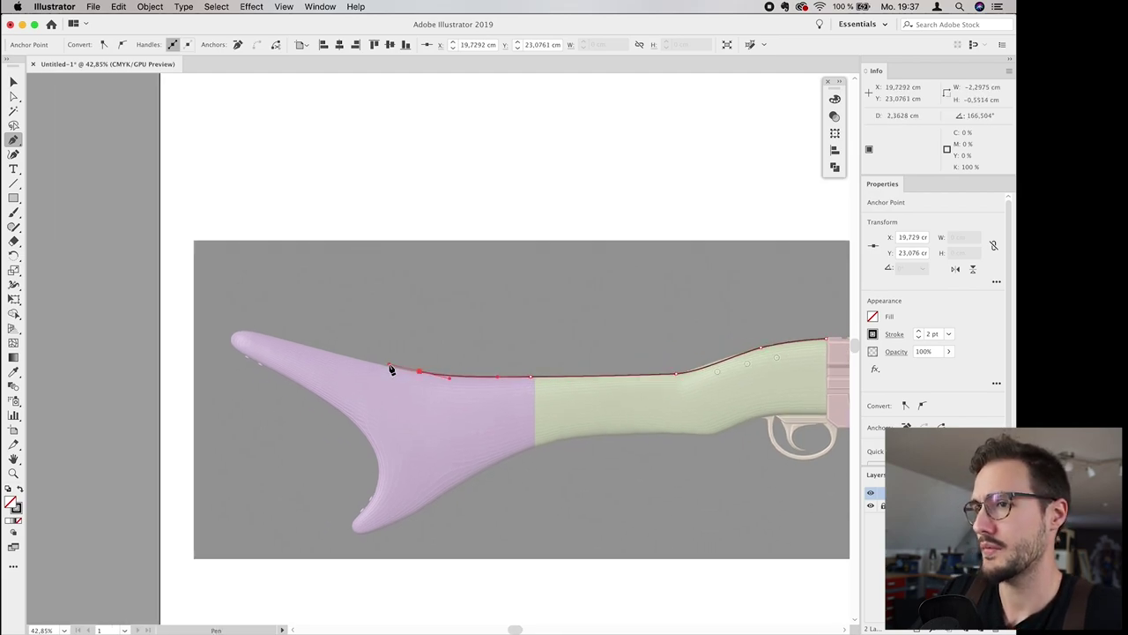
# Step: Try out straight and curved Pen tool segments in the empty area above the stock
pyautogui.scroll(3, 393, 371)
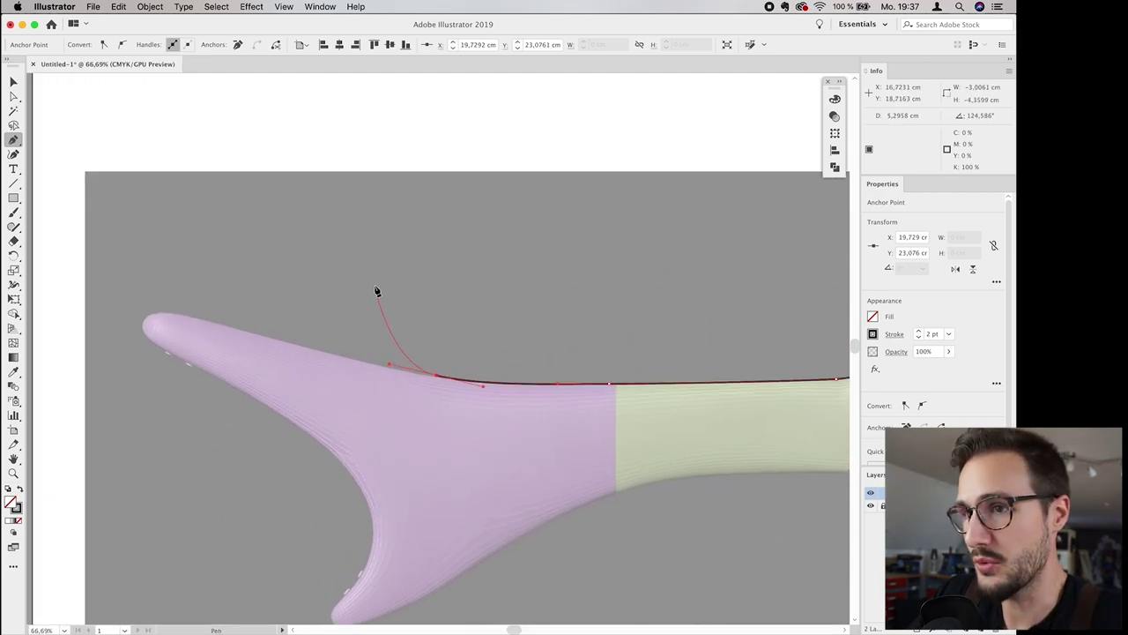
pyautogui.click(363, 274)
pyautogui.moveTo(444, 255); pyautogui.dragTo(458, 312)
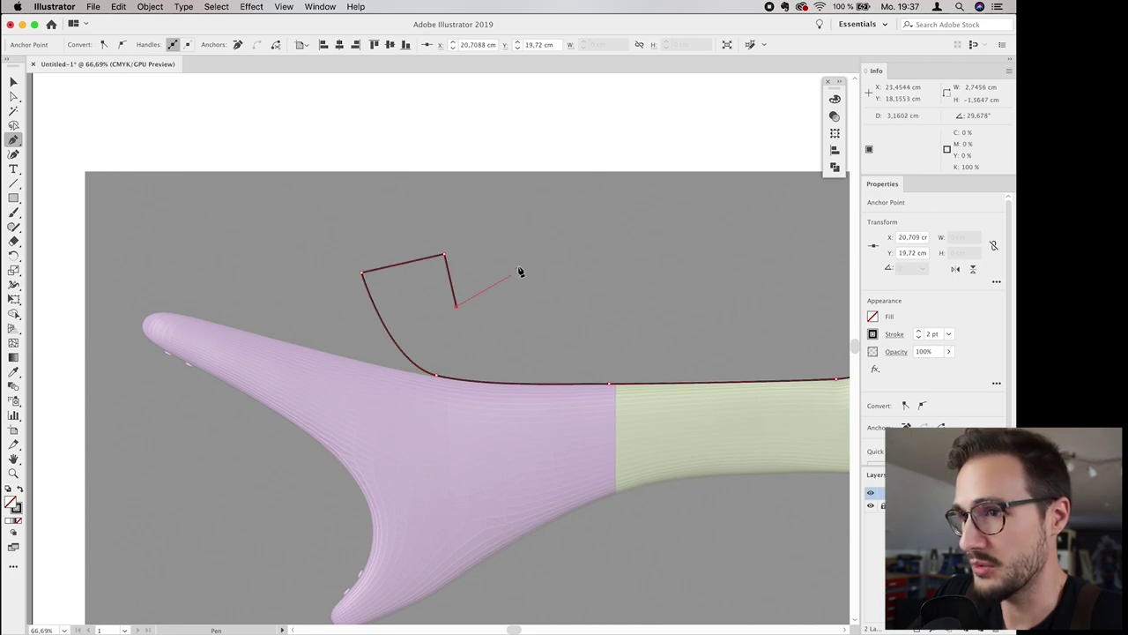
pyautogui.click(459, 216)
pyautogui.click(554, 243)
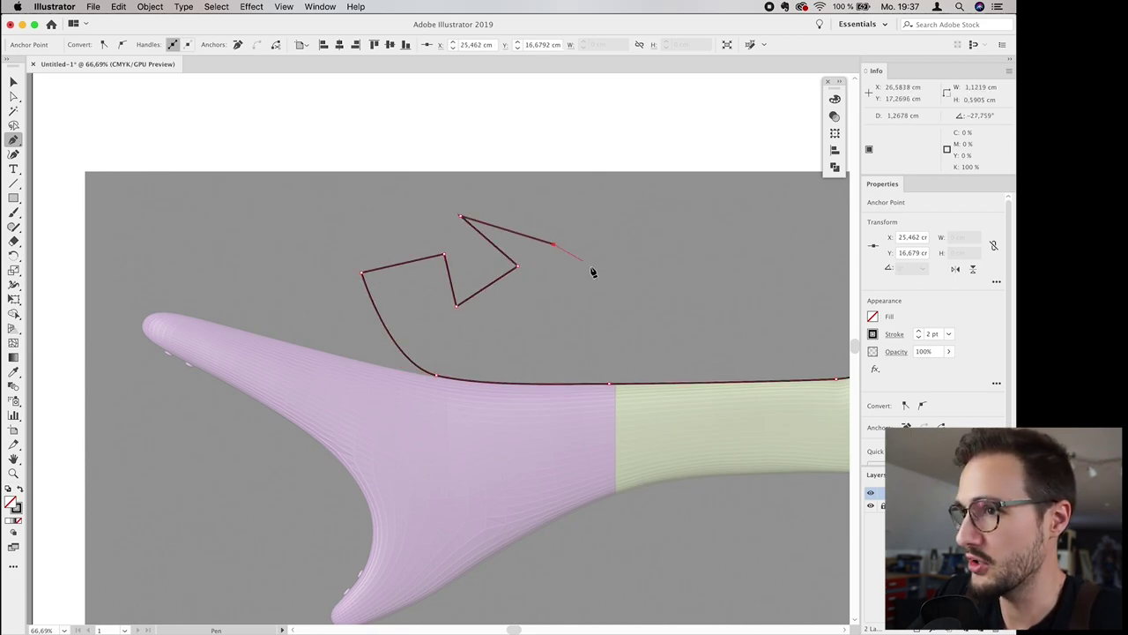
pyautogui.moveTo(665, 298); pyautogui.dragTo(701, 300)
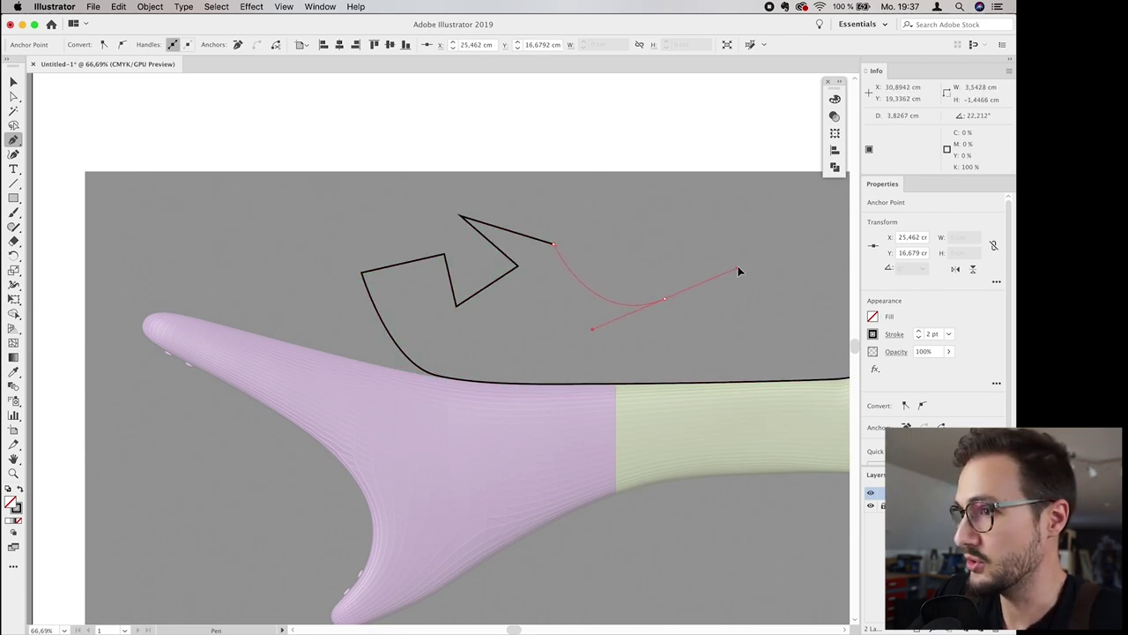
pyautogui.moveTo(738, 289); pyautogui.dragTo(729, 300)
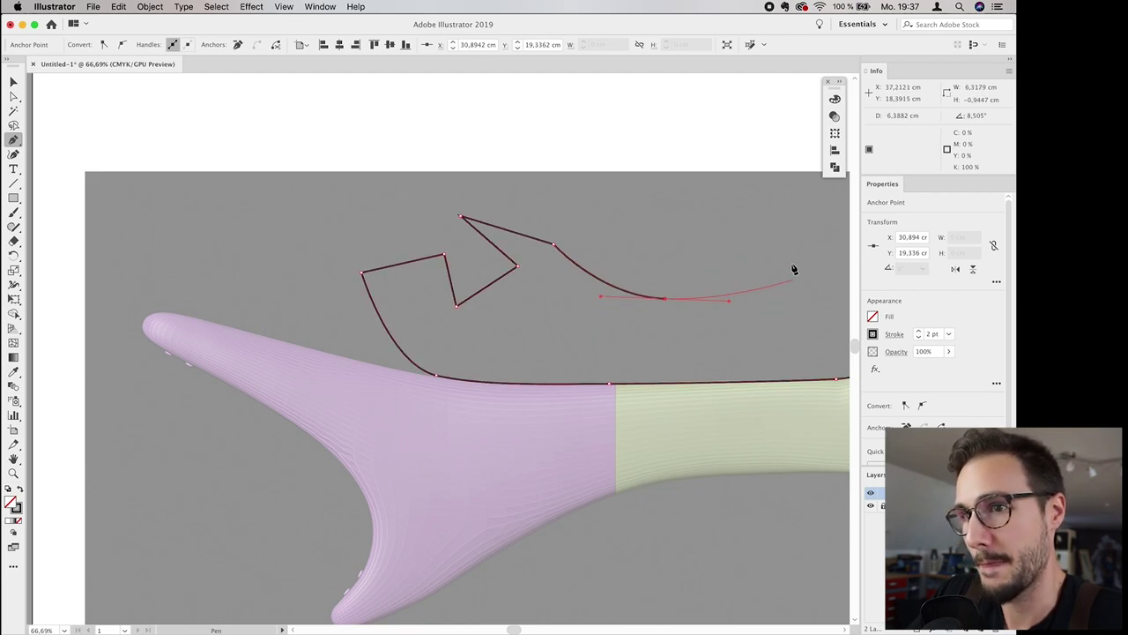
pyautogui.moveTo(732, 224); pyautogui.dragTo(683, 202)
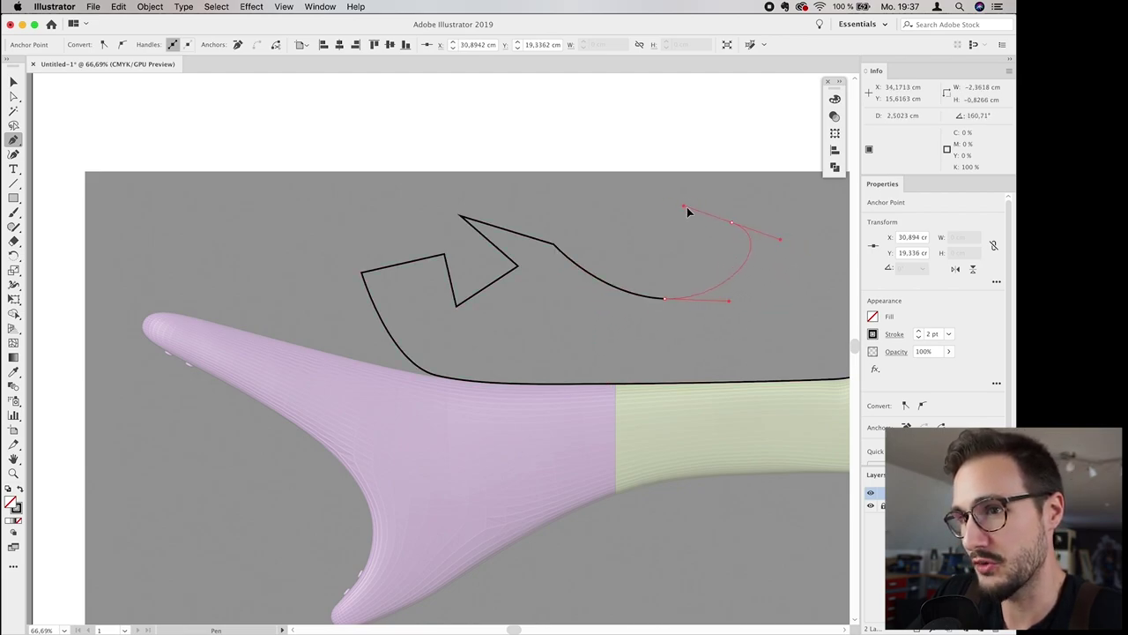
# Step: Undo the trial segments back to the last anchor on the stock's upper edge
pyautogui.press('super+z')
pyautogui.press('super+z')
pyautogui.press('super+z')
pyautogui.press('super+z')
pyautogui.press('super+z')
pyautogui.press('super+z')
pyautogui.press('super+z')
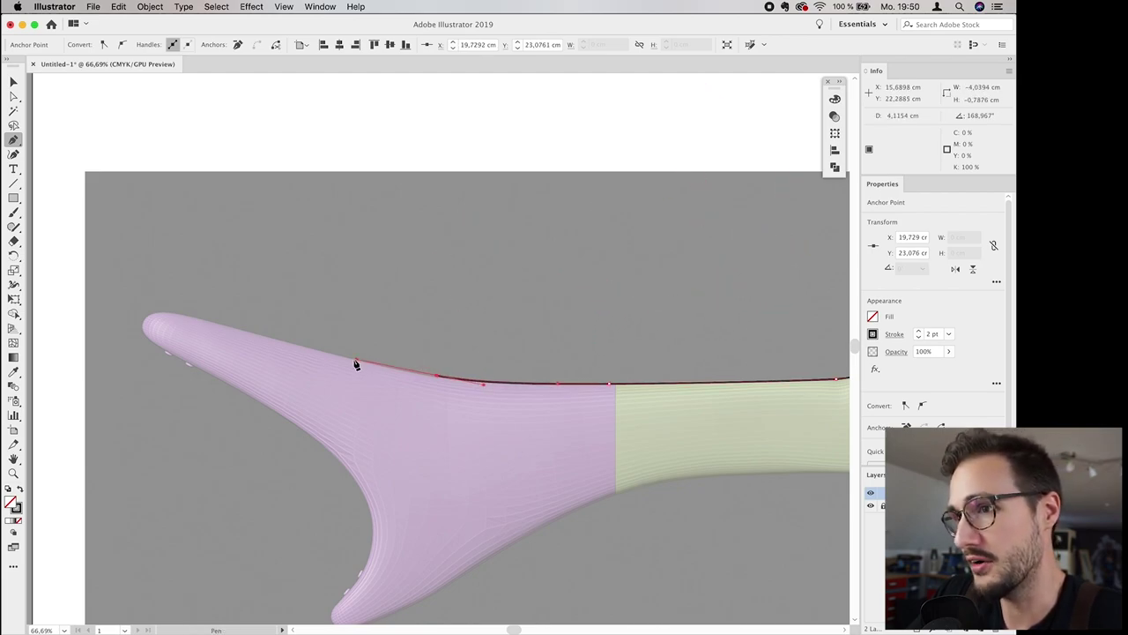
# Step: Continue the path around the butt's upper prong, inner curve and lower prong
pyautogui.moveTo(260, 336); pyautogui.dragTo(230, 328)
pyautogui.moveTo(145, 319); pyautogui.dragTo(137, 333)
pyautogui.moveTo(238, 389); pyautogui.dragTo(324, 433)
pyautogui.moveTo(373, 525); pyautogui.dragTo(371, 559)
pyautogui.scroll(-4, 371, 559)
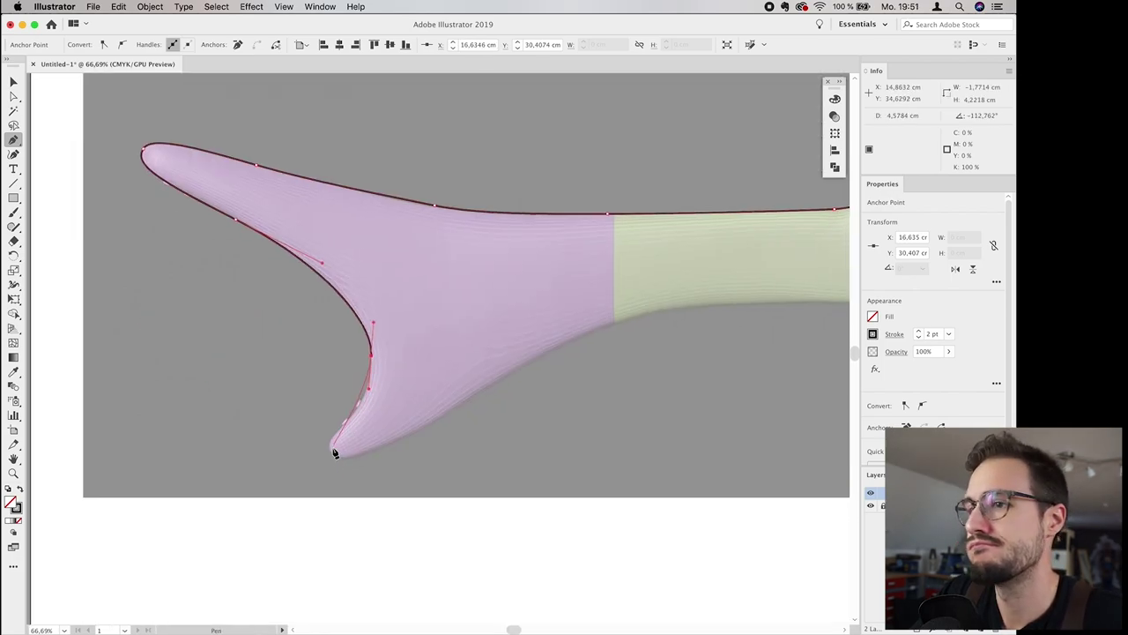
pyautogui.moveTo(331, 453); pyautogui.dragTo(345, 465)
pyautogui.moveTo(475, 397); pyautogui.dragTo(520, 371)
# Step: Trace the stock's underside and vertical front edge to close the outline, and deselect it
pyautogui.moveTo(620, 339); pyautogui.dragTo(409, 360)
pyautogui.moveTo(498, 326); pyautogui.dragTo(592, 321)
pyautogui.moveTo(678, 325); pyautogui.dragTo(710, 318)
pyautogui.moveTo(710, 319); pyautogui.dragTo(510, 318)
pyautogui.moveTo(656, 292); pyautogui.dragTo(767, 295)
pyautogui.moveTo(656, 291); pyautogui.dragTo(658, 241)
pyautogui.click(657, 175)
pyautogui.press('a')
pyautogui.scroll(-4, 406, 389)
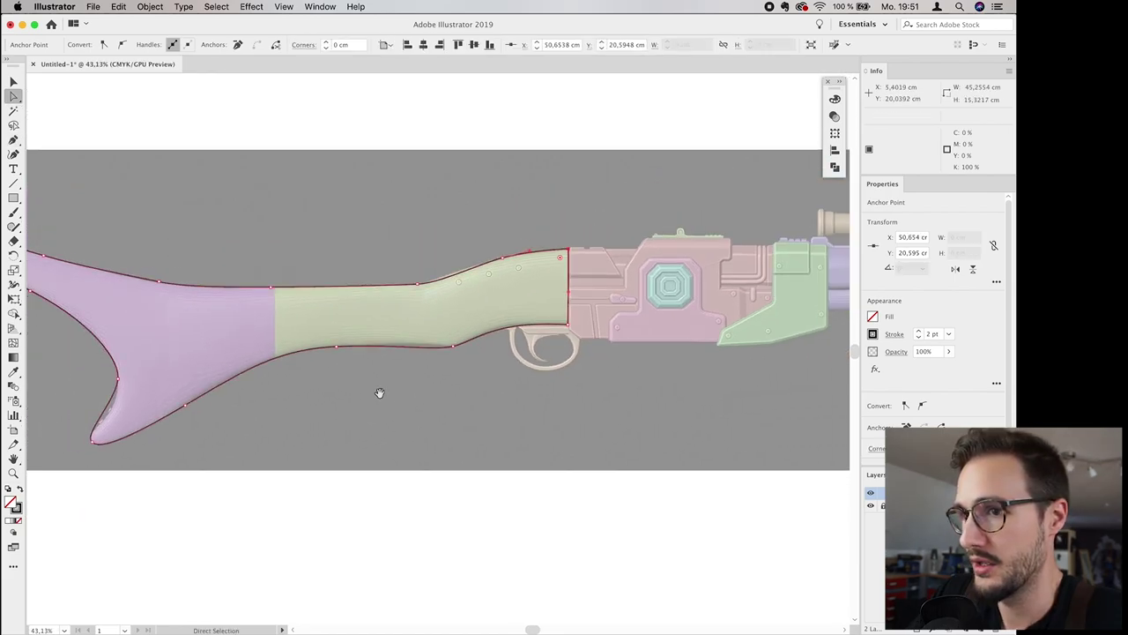
pyautogui.moveTo(380, 394); pyautogui.dragTo(541, 409)
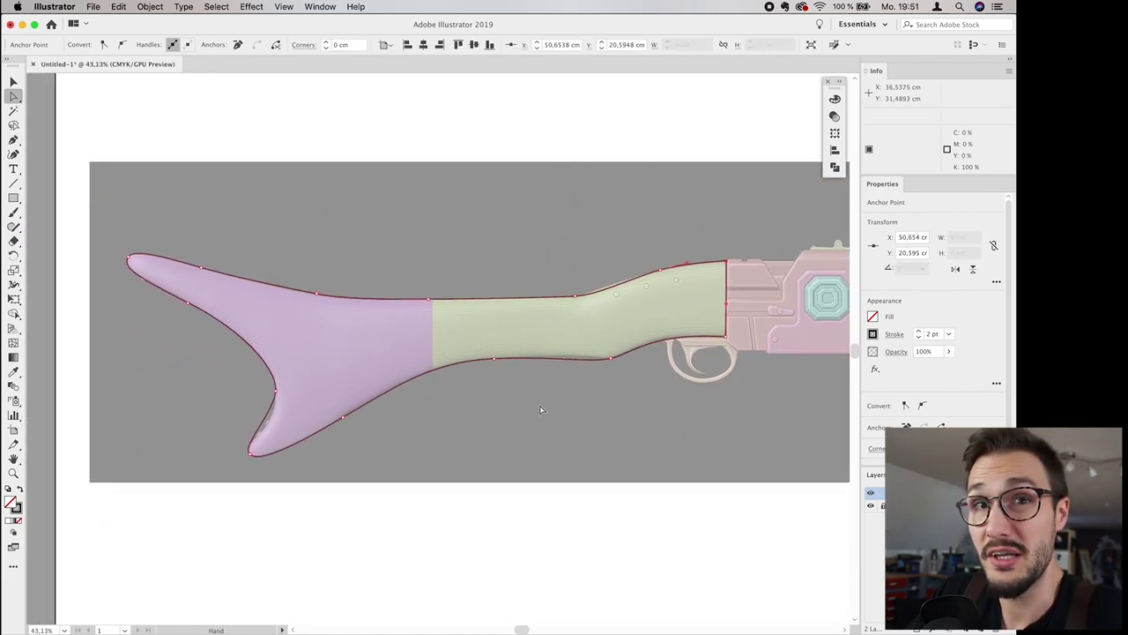
pyautogui.click(496, 414)
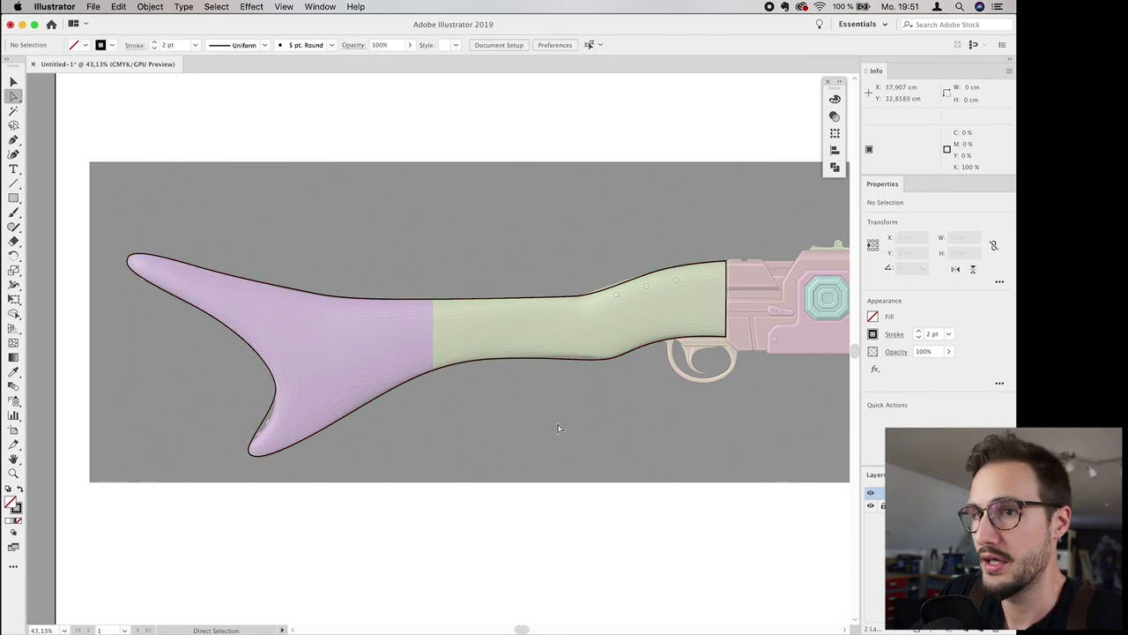
# Step: Adjust the handles at the butt's inner curve and lower prong tip so the outline follows the reference image
pyautogui.scroll(3, 418, 424)
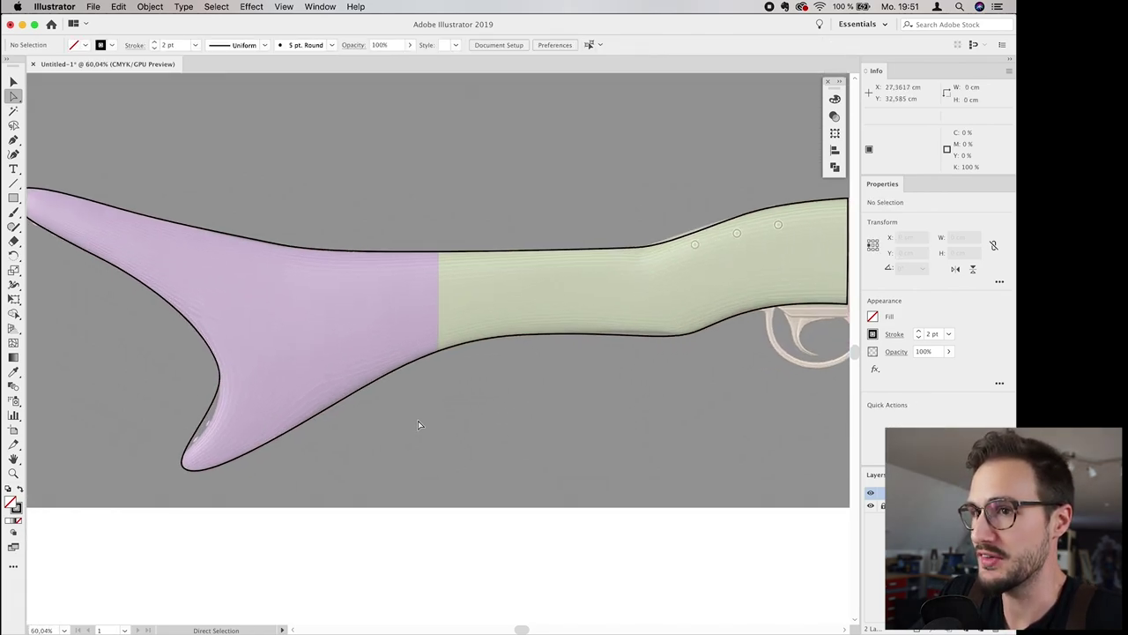
pyautogui.moveTo(365, 436); pyautogui.dragTo(518, 431)
pyautogui.click(486, 405)
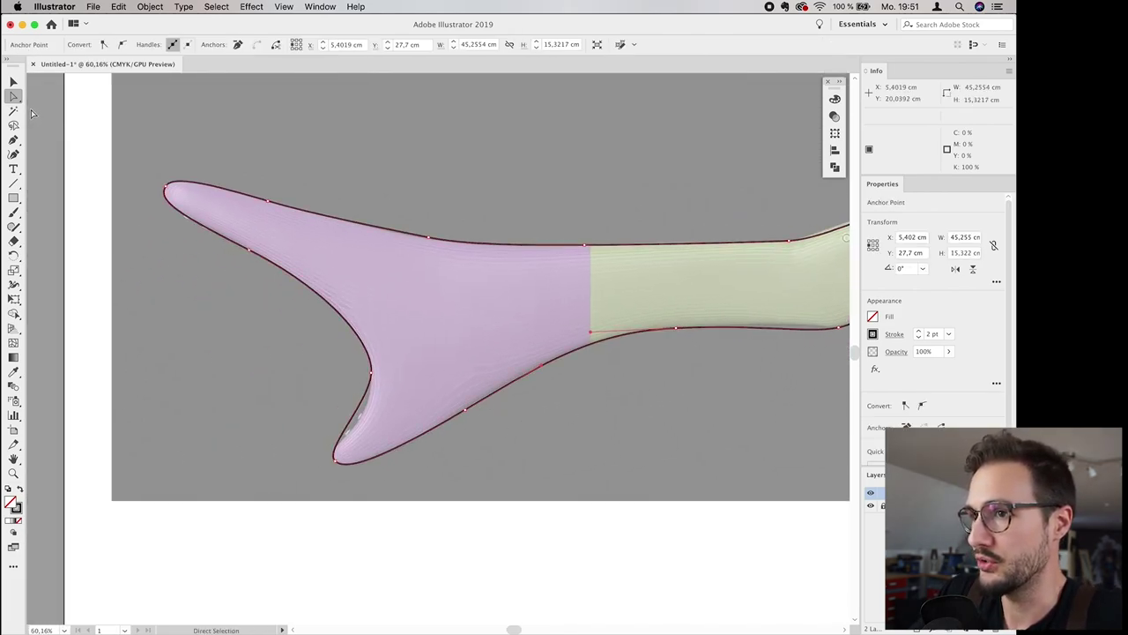
pyautogui.click(12, 100)
pyautogui.scroll(2, 370, 375)
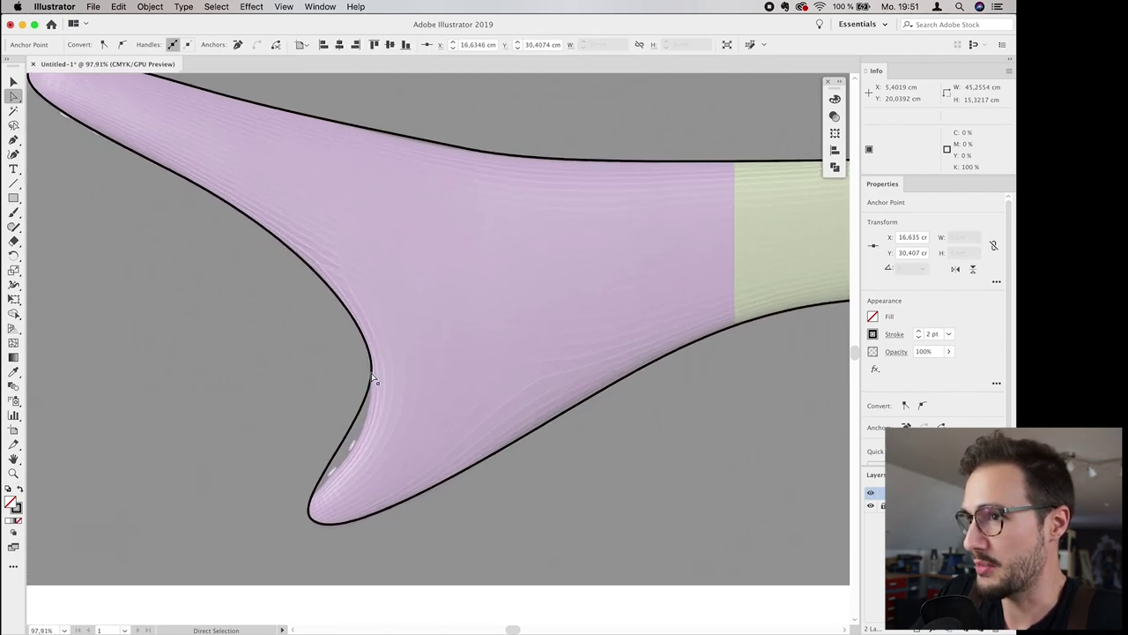
pyautogui.click(371, 373)
pyautogui.moveTo(372, 374); pyautogui.dragTo(371, 372)
pyautogui.moveTo(369, 427); pyautogui.dragTo(378, 458)
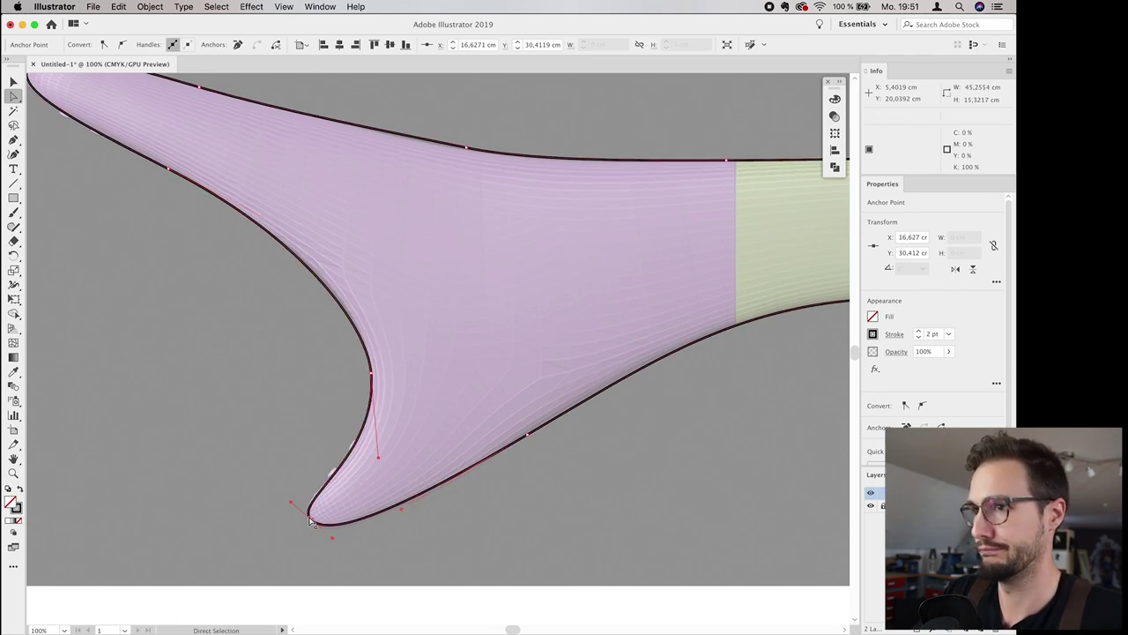
pyautogui.moveTo(291, 506); pyautogui.dragTo(293, 492)
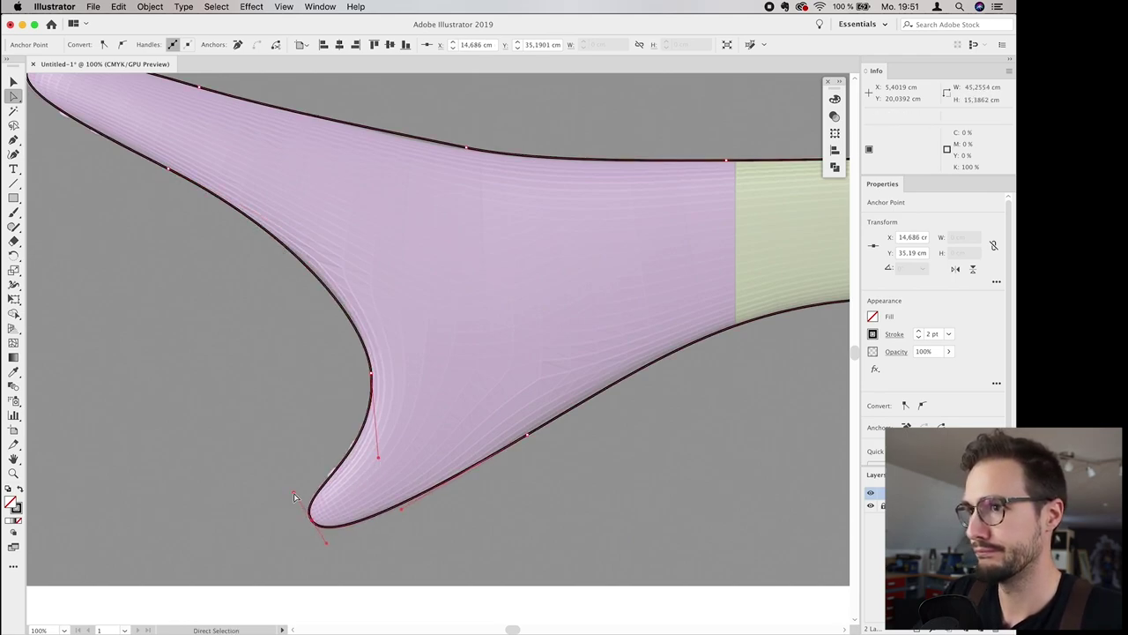
pyautogui.scroll(-3, 398, 323)
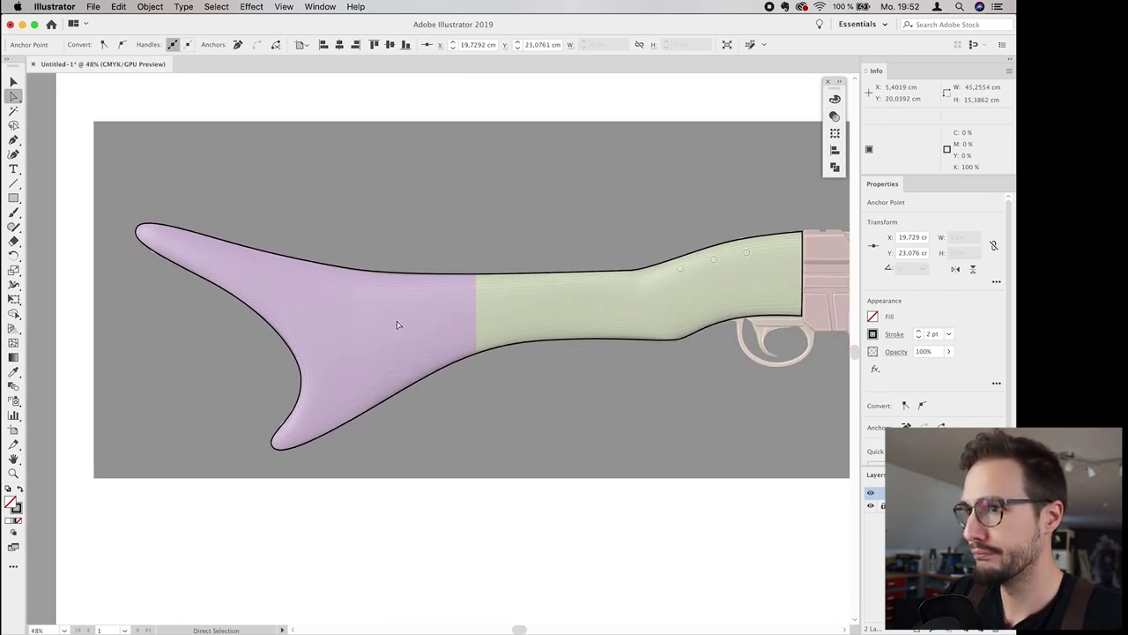
pyautogui.press('space')
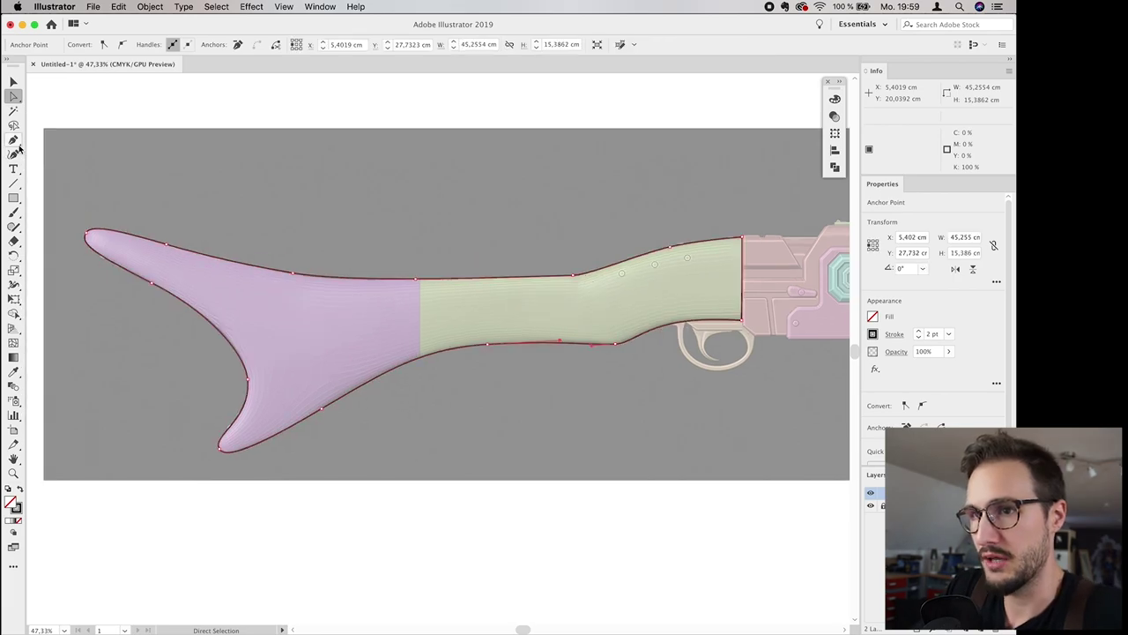
# Step: Add extra anchor points along the upper edge of the stock's outline
pyautogui.click(14, 140)
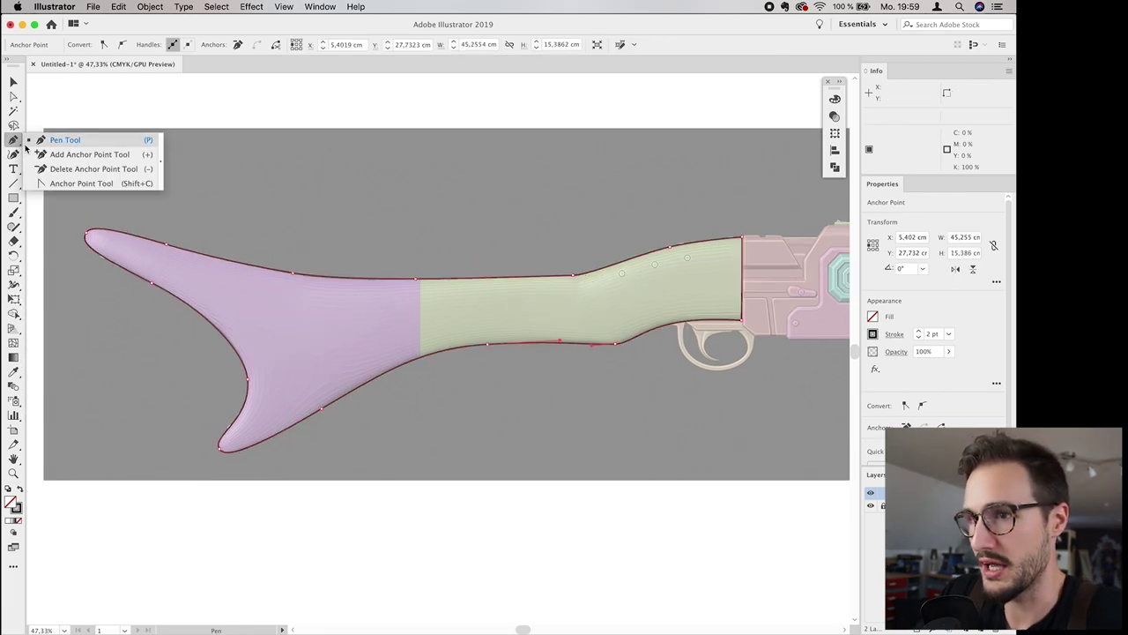
pyautogui.click(48, 157)
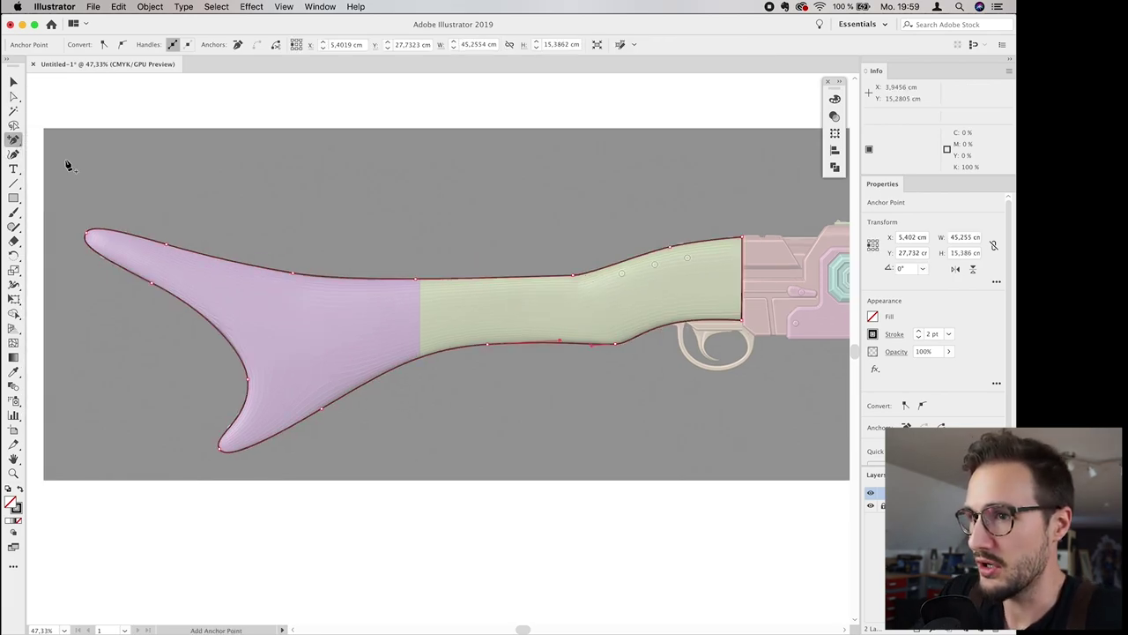
pyautogui.click(234, 264)
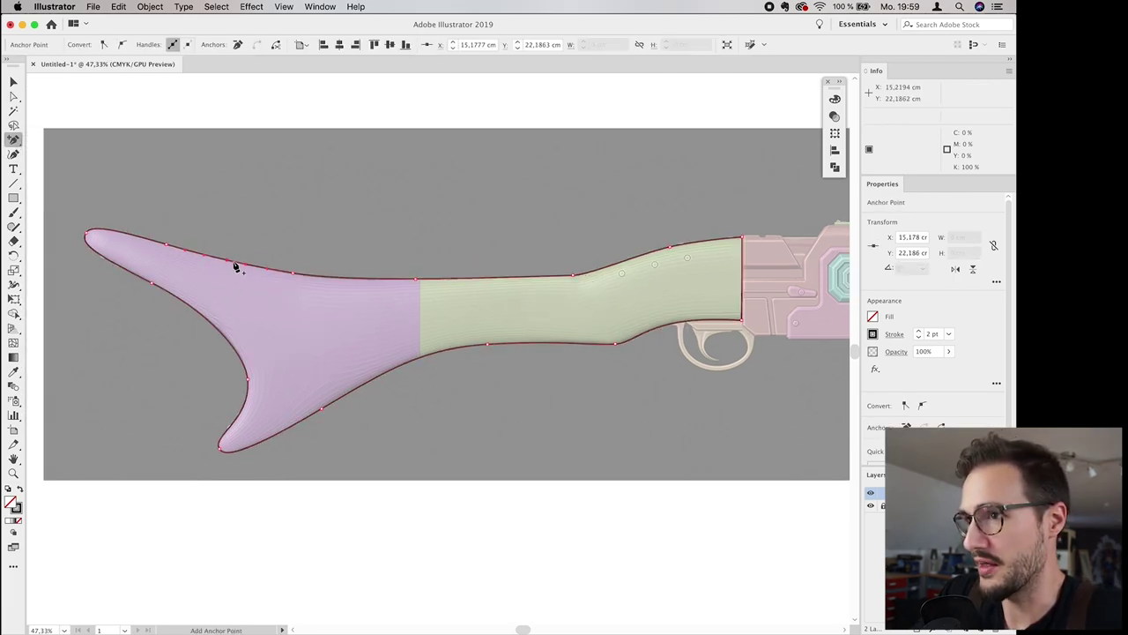
pyautogui.click(354, 279)
# Step: Delete the anchor point on the outline's upper edge where the purple and green sections meet
pyautogui.click(14, 140)
pyautogui.click(53, 169)
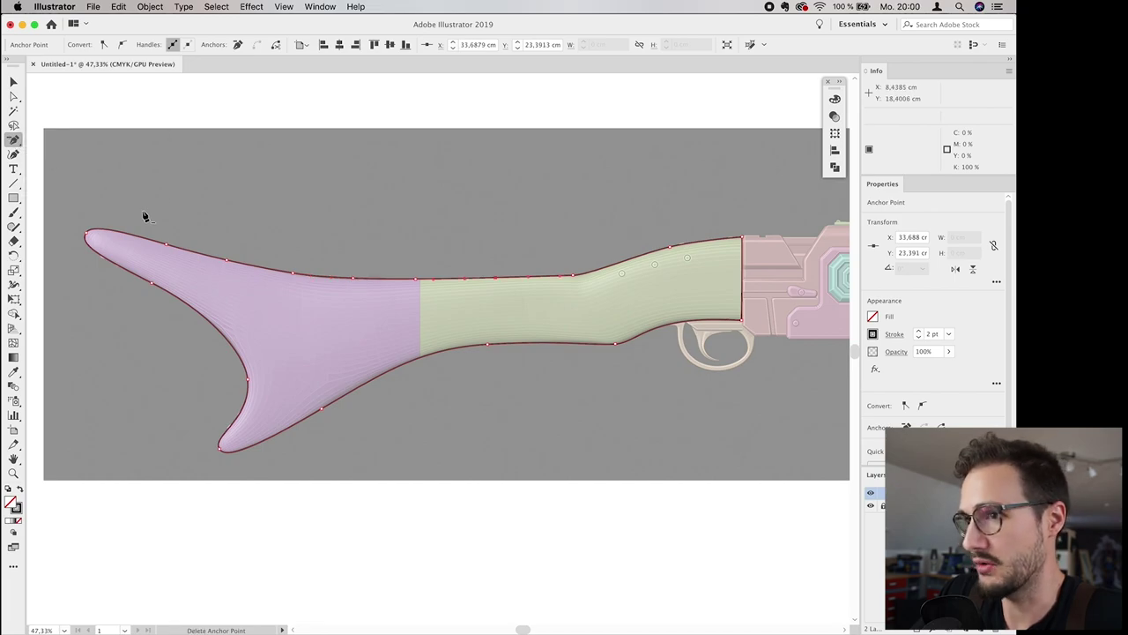
pyautogui.click(418, 281)
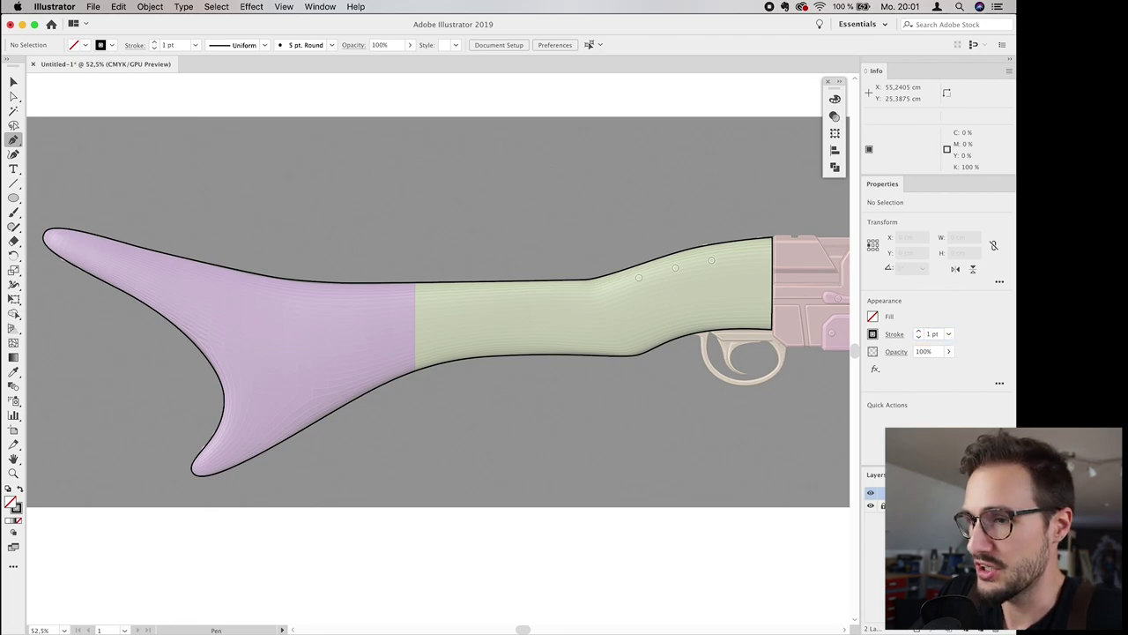
# Step: Outline the two small raised details on the grip's upper edge with a 1 pt stroke and deselect them
pyautogui.scroll(5, 718, 243)
pyautogui.click(677, 259)
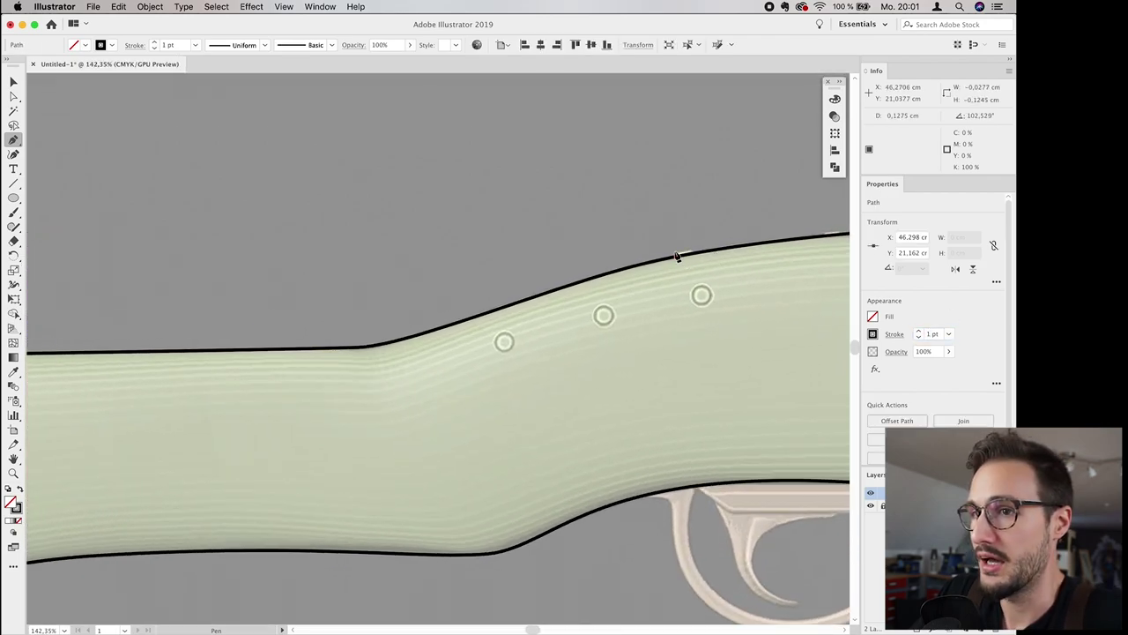
pyautogui.moveTo(677, 257); pyautogui.dragTo(693, 253)
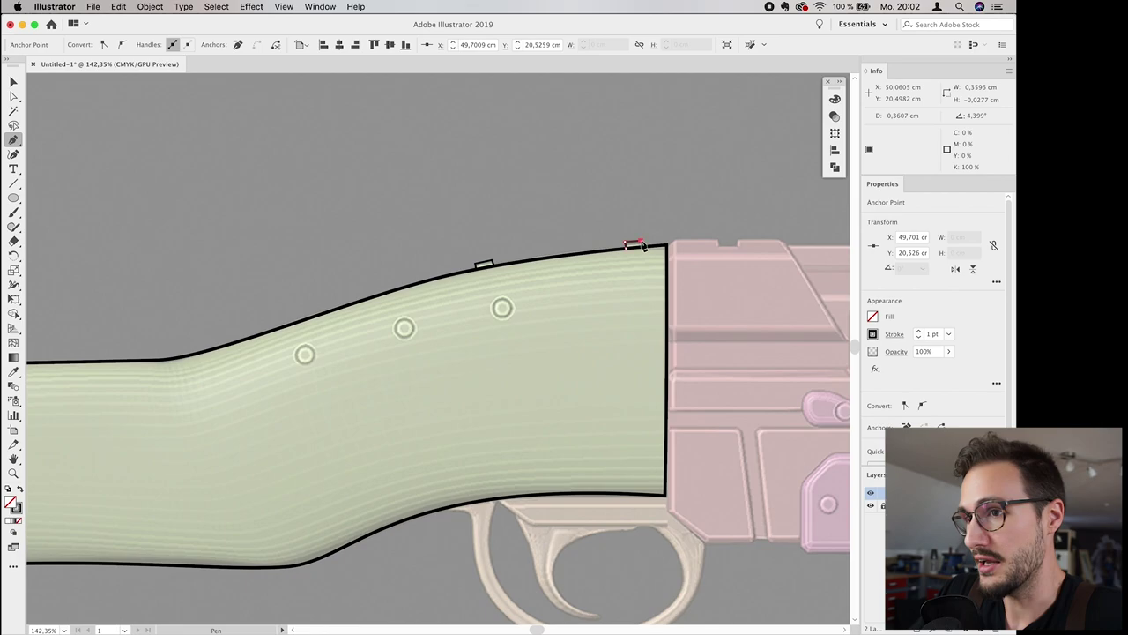
pyautogui.press('a')
pyautogui.click(551, 233)
# Step: Draw a circle over the front rivet on the grip and place matching circles over the other two rivets
pyautogui.click(14, 198)
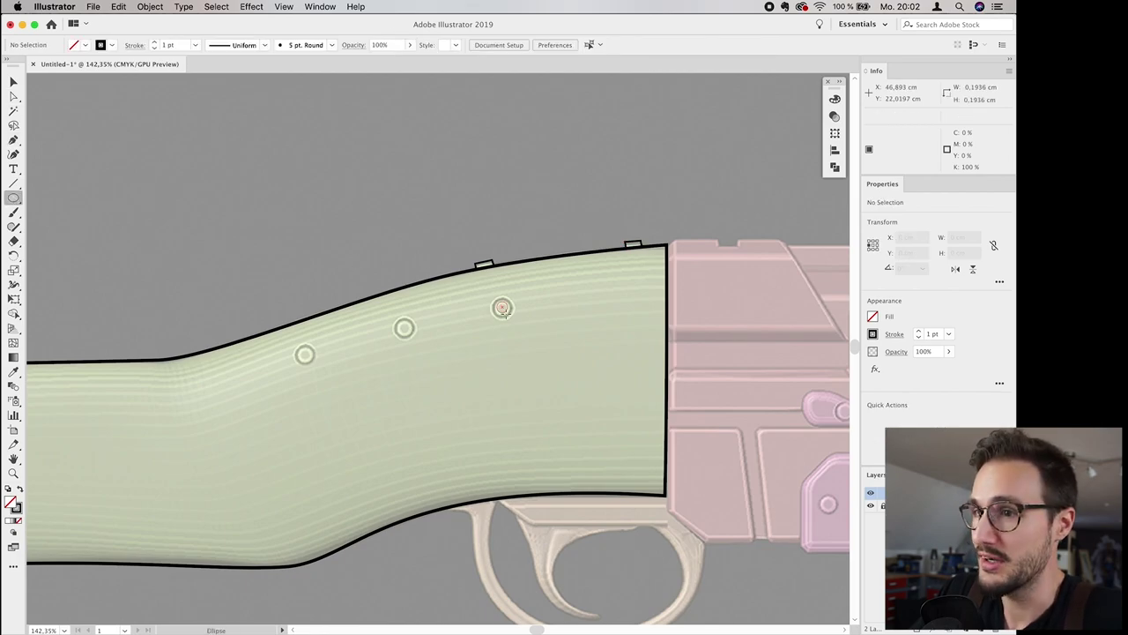
pyautogui.press('v')
pyautogui.moveTo(506, 314); pyautogui.dragTo(316, 364)
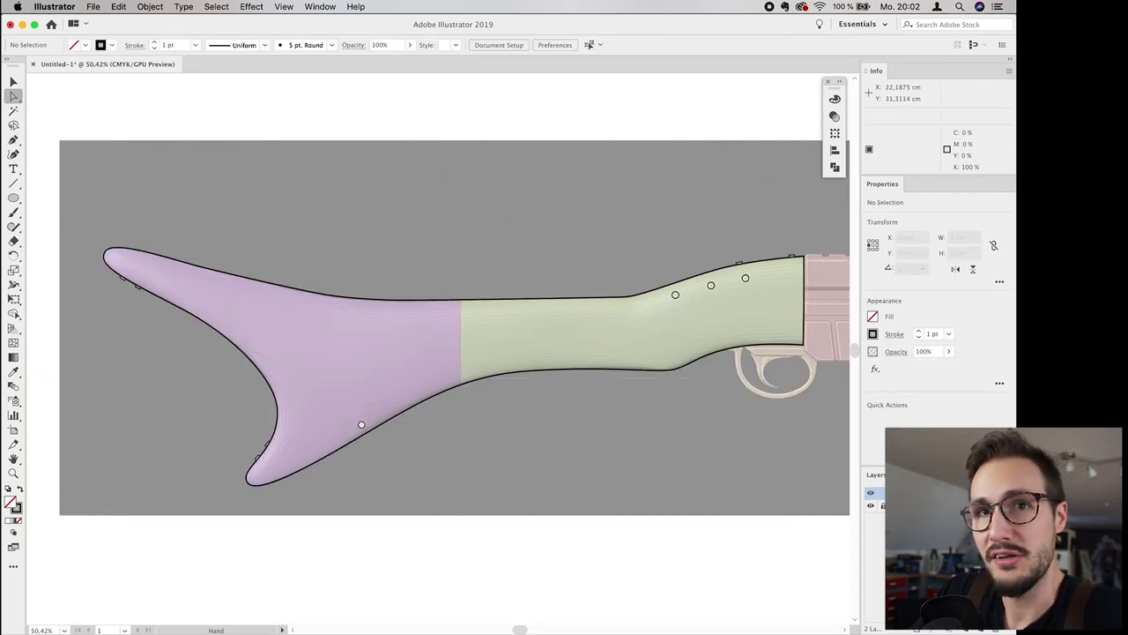
pyautogui.moveTo(361, 425); pyautogui.dragTo(345, 426)
pyautogui.press('v')
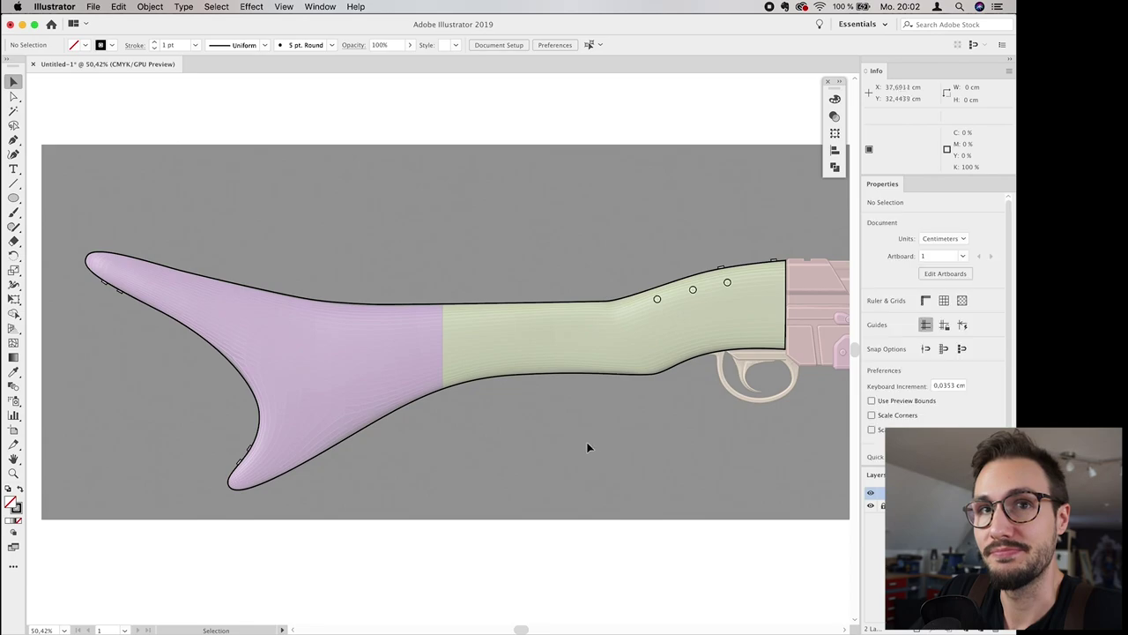
pyautogui.scroll(-4, 751, 235)
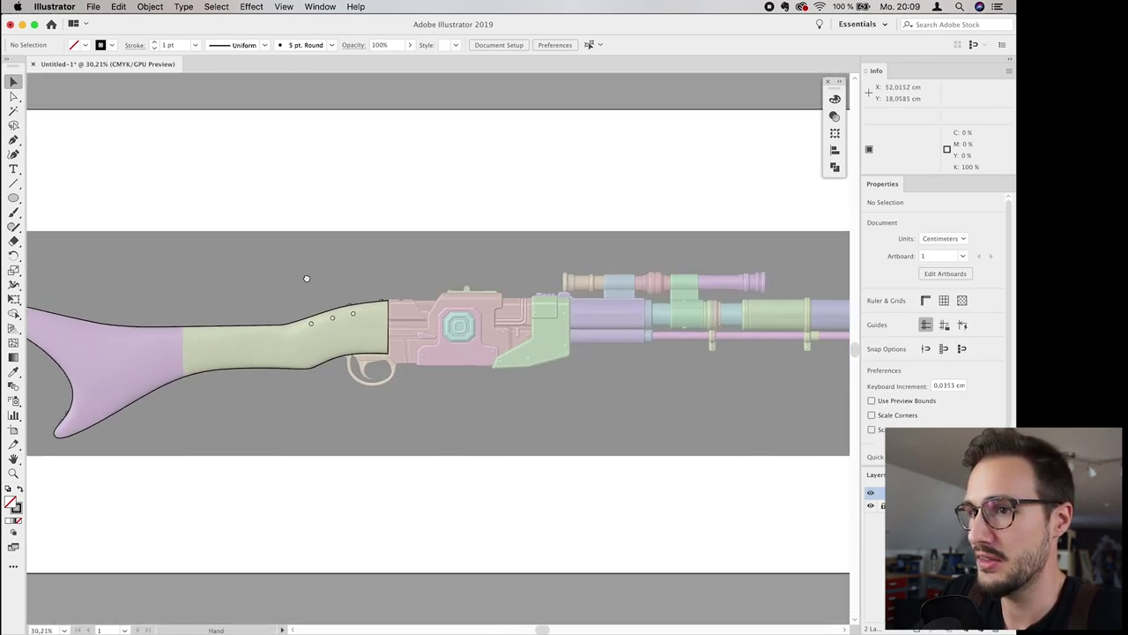
# Step: Draw a long rectangle over the rifle's barrel tube, from the muzzle fork back to the receiver
pyautogui.moveTo(392, 278); pyautogui.dragTo(45, 290)
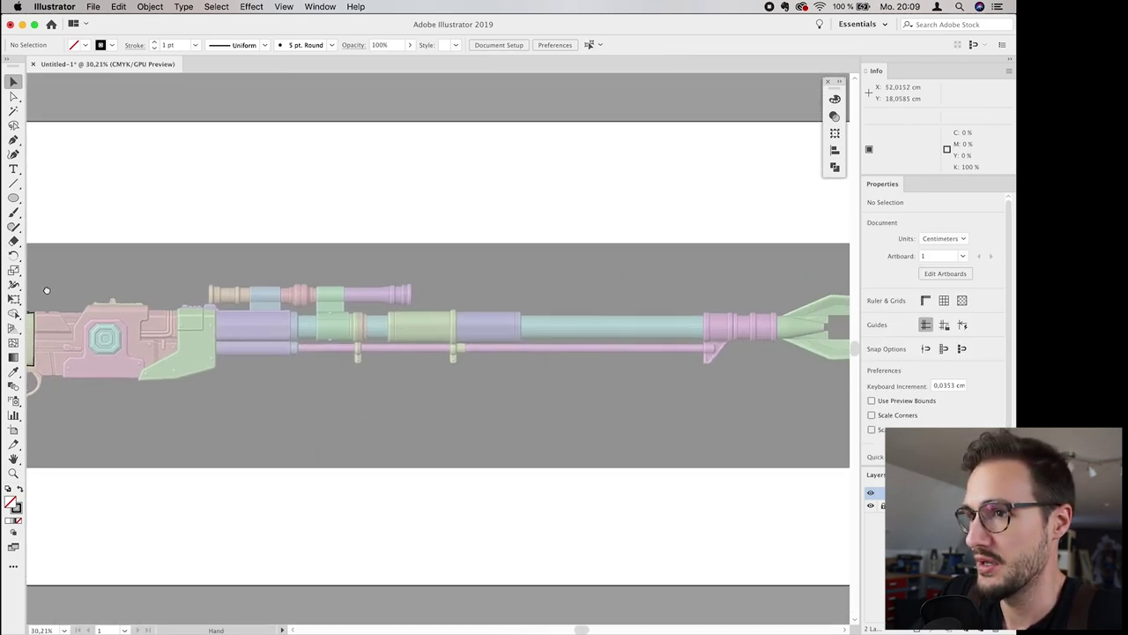
pyautogui.click(14, 200)
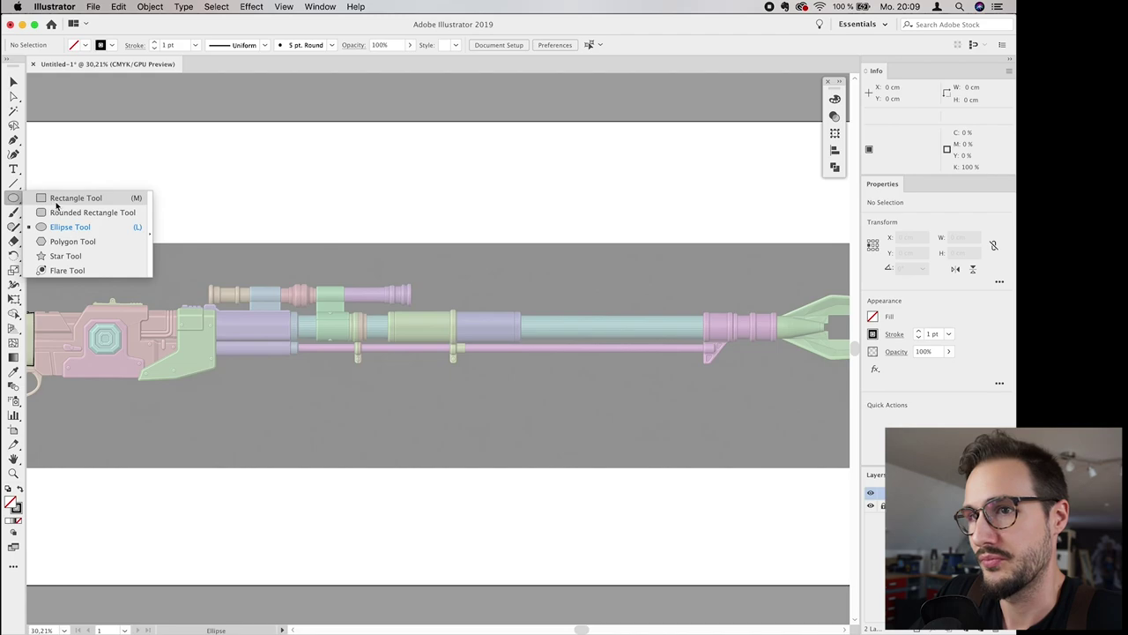
pyautogui.click(53, 198)
pyautogui.moveTo(776, 313); pyautogui.dragTo(204, 338)
pyautogui.scroll(3, 546, 384)
# Step: Draw rectangles over the middle barrel sleeve and its narrow band, about 0.76 by 4.8 cm, and fill the band with white
pyautogui.moveTo(577, 310); pyautogui.dragTo(605, 324)
pyautogui.moveTo(482, 344); pyautogui.dragTo(482, 347)
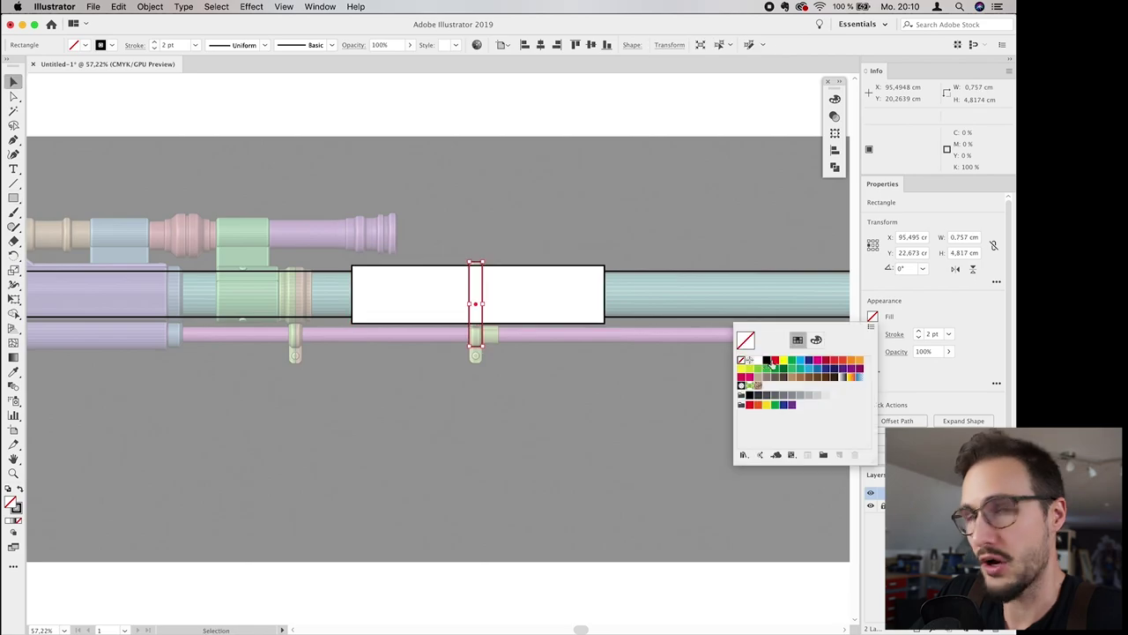
pyautogui.click(759, 362)
pyautogui.click(583, 371)
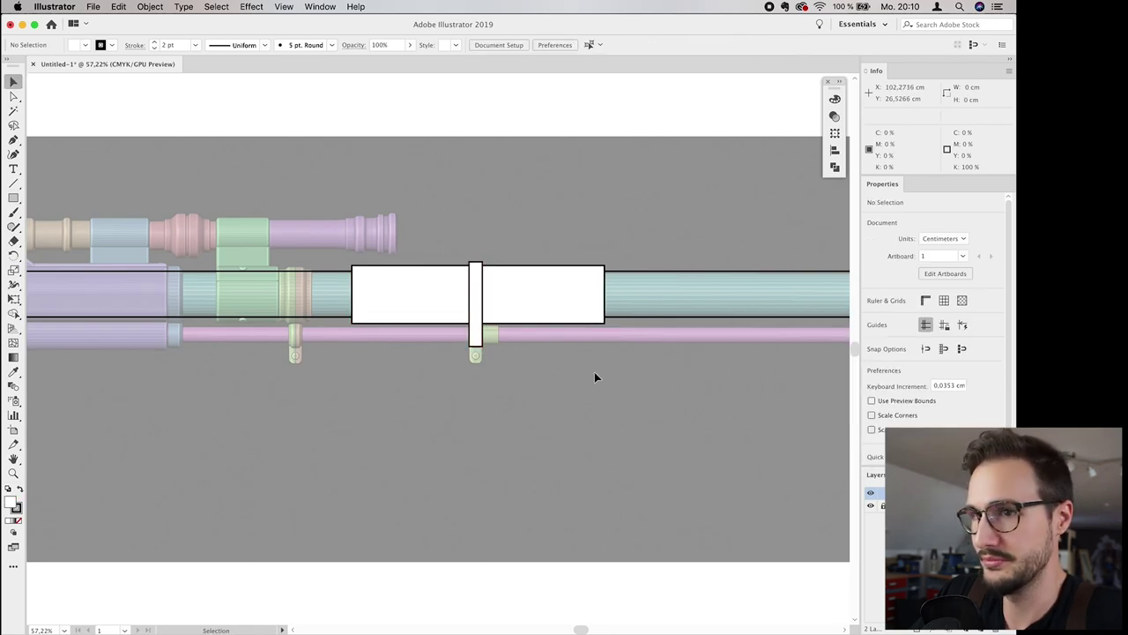
# Step: Turn on Smart Guides to help align shapes at the muzzle end of the barrel
pyautogui.hscroll(10, 680, 372)
pyautogui.click(284, 7)
pyautogui.click(323, 380)
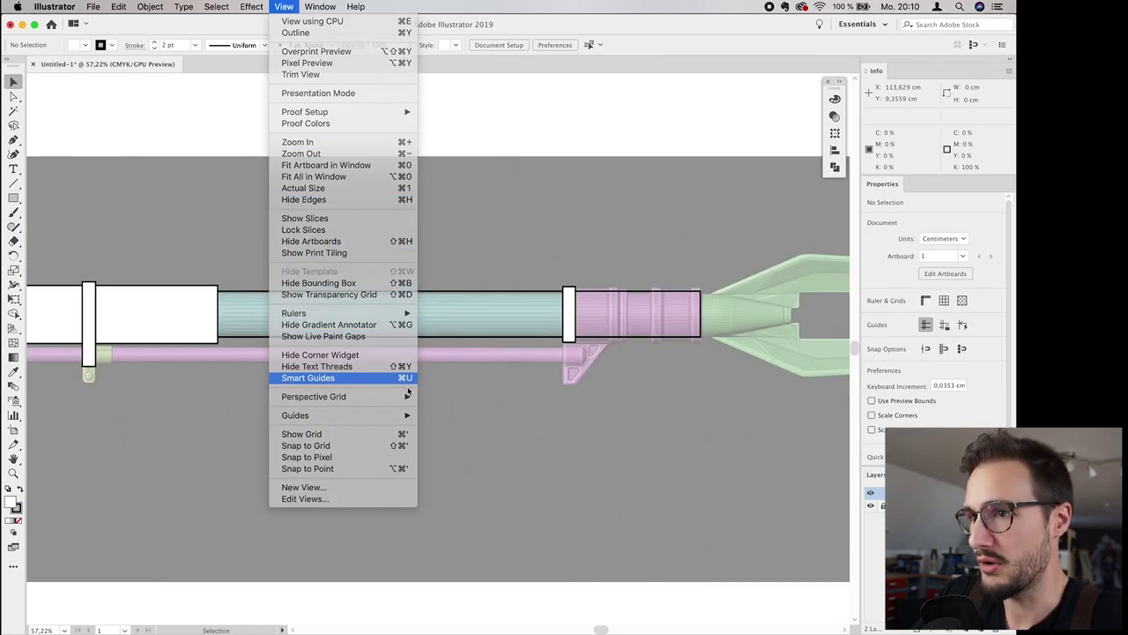
# Step: Place rectangles along the pink muzzle collar to outline its raised bands and the sections between them
pyautogui.moveTo(575, 321); pyautogui.dragTo(620, 327)
pyautogui.moveTo(615, 325); pyautogui.dragTo(593, 327)
pyautogui.moveTo(598, 314); pyautogui.dragTo(700, 304)
pyautogui.click(615, 275)
pyautogui.click(614, 292)
pyautogui.keyDown('shift'); pyautogui.click(570, 295); pyautogui.keyUp('shift')
pyautogui.click(676, 262)
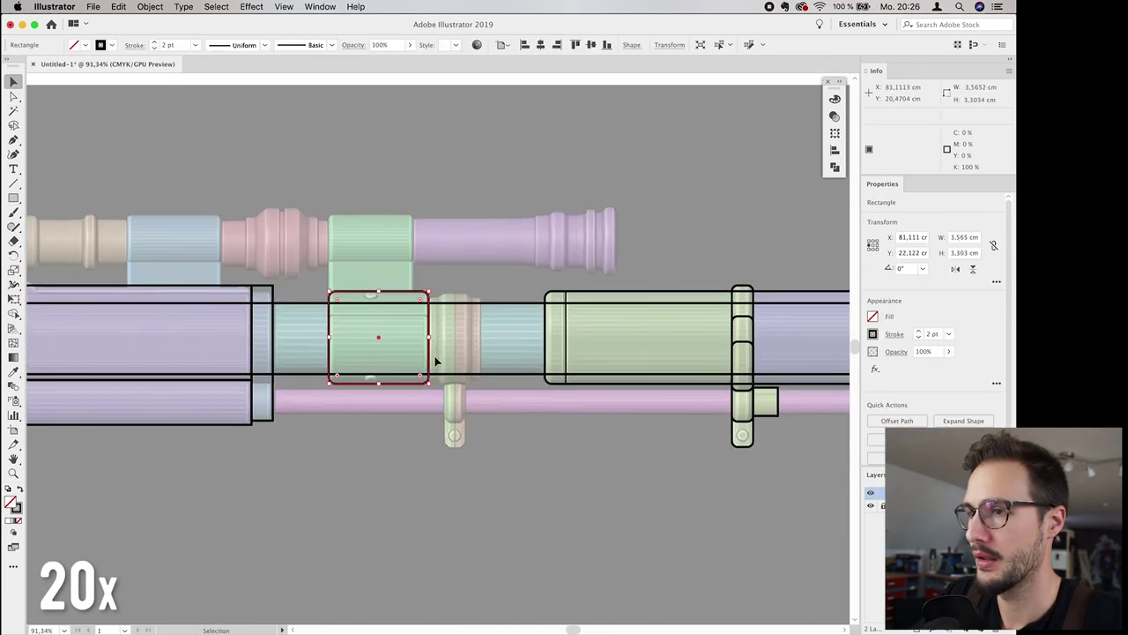
# Step: Refine the purple forend blocks and the middle barrel sleeve with thin detail lines and white fills
pyautogui.moveTo(313, 453); pyautogui.dragTo(436, 426)
pyautogui.click(375, 315)
pyautogui.keyDown('shift'); pyautogui.click(376, 391); pyautogui.keyUp('shift')
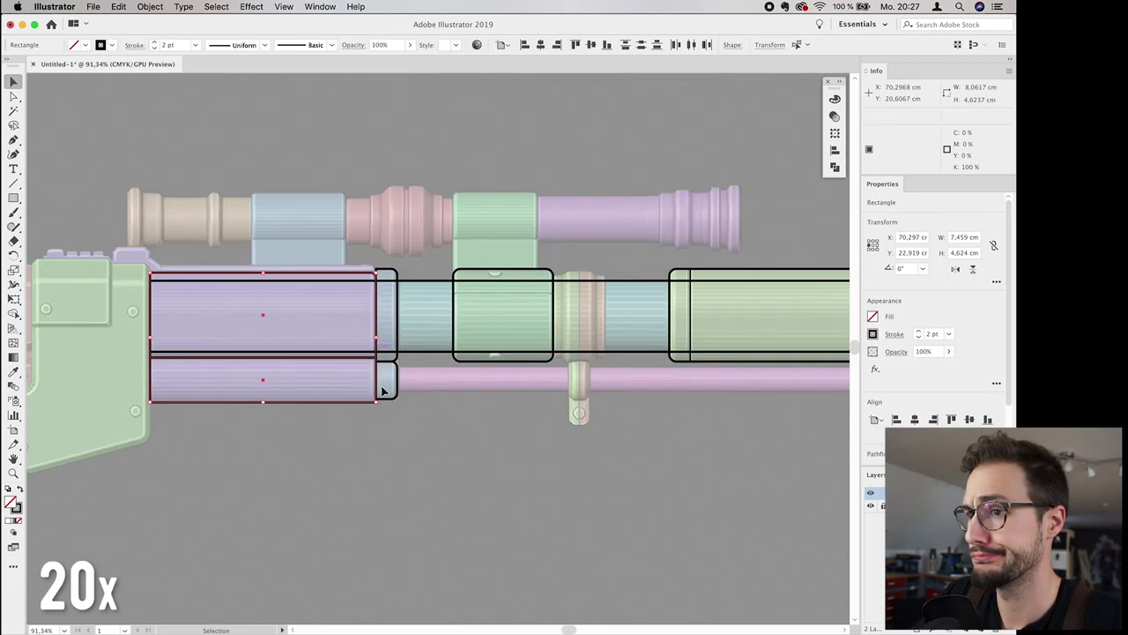
pyautogui.click(382, 423)
pyautogui.moveTo(771, 376); pyautogui.dragTo(383, 391)
pyautogui.moveTo(680, 344); pyautogui.dragTo(476, 344)
pyautogui.scroll(4, 549, 236)
pyautogui.click(550, 237)
pyautogui.scroll(-5, 309, 384)
pyautogui.scroll(4, 310, 384)
# Step: Draw a circle over the hole in the tab below the middle sleeve's band
pyautogui.press('l')
pyautogui.moveTo(445, 396); pyautogui.dragTo(464, 413)
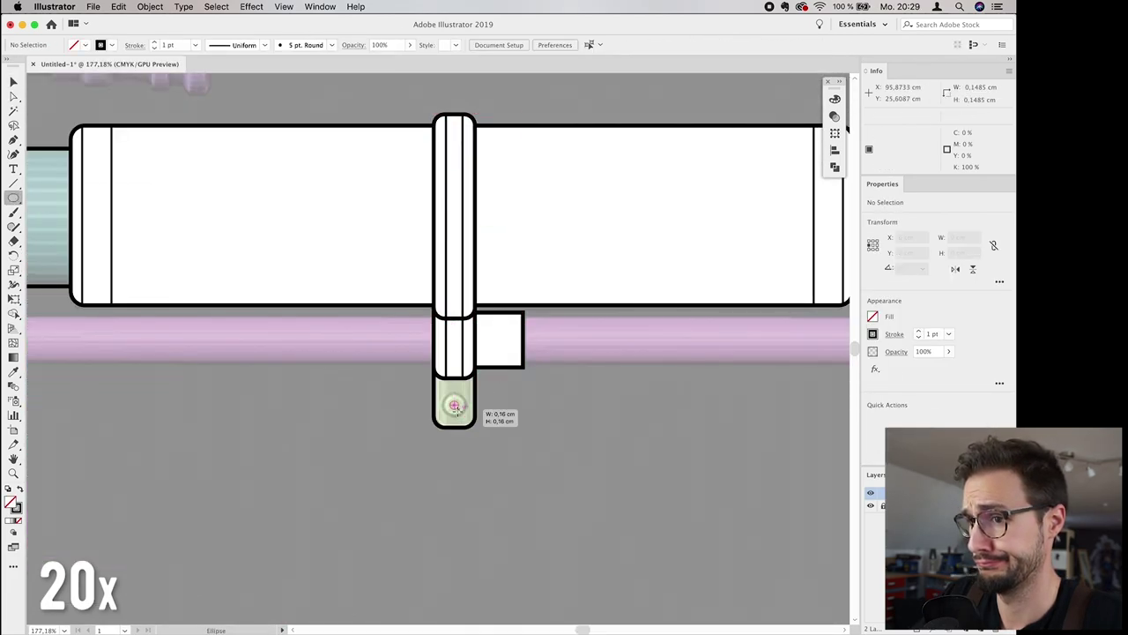
pyautogui.press('v')
# Step: Outline the barrel clamp behind the middle sleeve with stacked rounded rectangles and give them the sleeve's white fill
pyautogui.moveTo(379, 471)
pyautogui.mouseDown()
pyautogui.moveTo(632, 471)
pyautogui.moveTo(164, 473)
pyautogui.mouseUp()
pyautogui.moveTo(250, 343)
pyautogui.mouseDown()
pyautogui.moveTo(291, 347)
pyautogui.moveTo(297, 412)
pyautogui.mouseUp()
pyautogui.press('a')
pyautogui.press('v')
pyautogui.keyDown('shift'); pyautogui.click(300, 477); pyautogui.keyUp('shift')
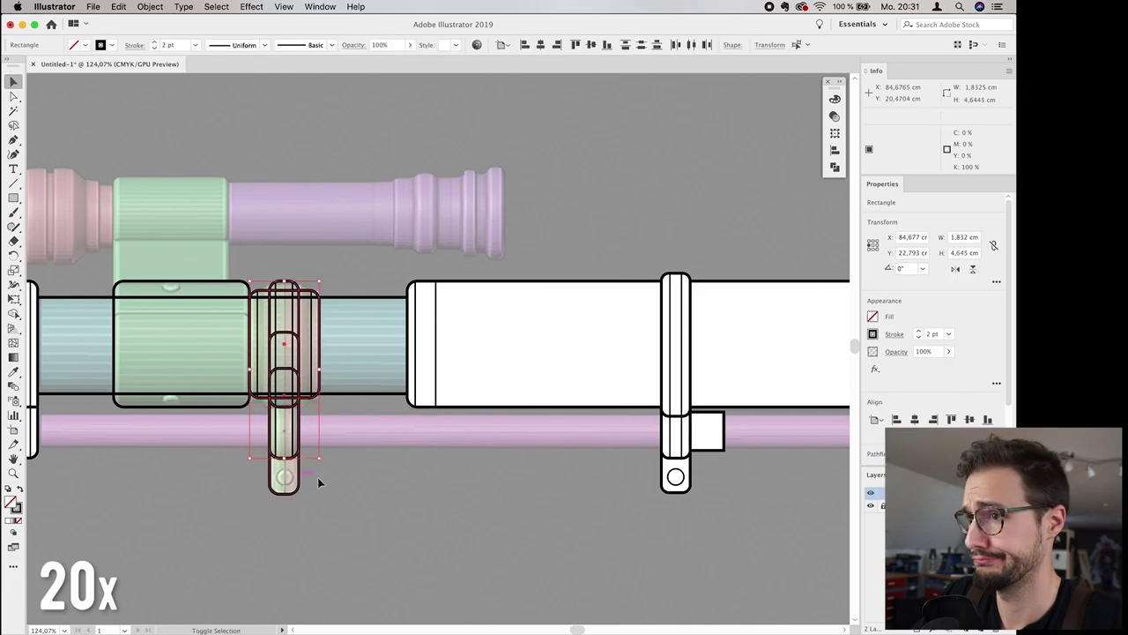
pyautogui.press('i')
pyautogui.click(839, 300)
pyautogui.click(470, 473)
# Step: Draw a rectangle about 52.6 by 0.9 cm over the thin pink rod below the barrel
pyautogui.scroll(-4, 470, 386)
pyautogui.moveTo(45, 383); pyautogui.dragTo(393, 387)
pyautogui.scroll(4, 604, 394)
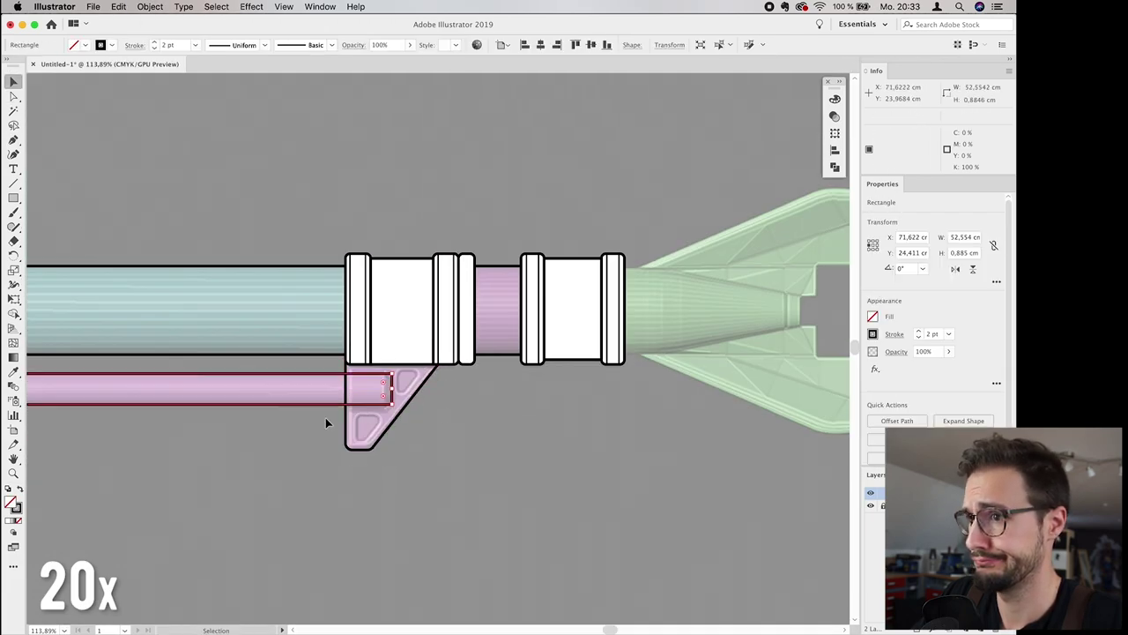
# Step: Trace the recesses of the triangular bracket under the muzzle collar with the Pen tool
pyautogui.press('p')
pyautogui.click(458, 473)
pyautogui.press('v')
# Step: Send the selected piece near the green barrel clamp behind the other shapes
pyautogui.moveTo(177, 405); pyautogui.dragTo(463, 453)
pyautogui.scroll(4, 415, 454)
pyautogui.click(150, 6)
pyautogui.click(335, 67)
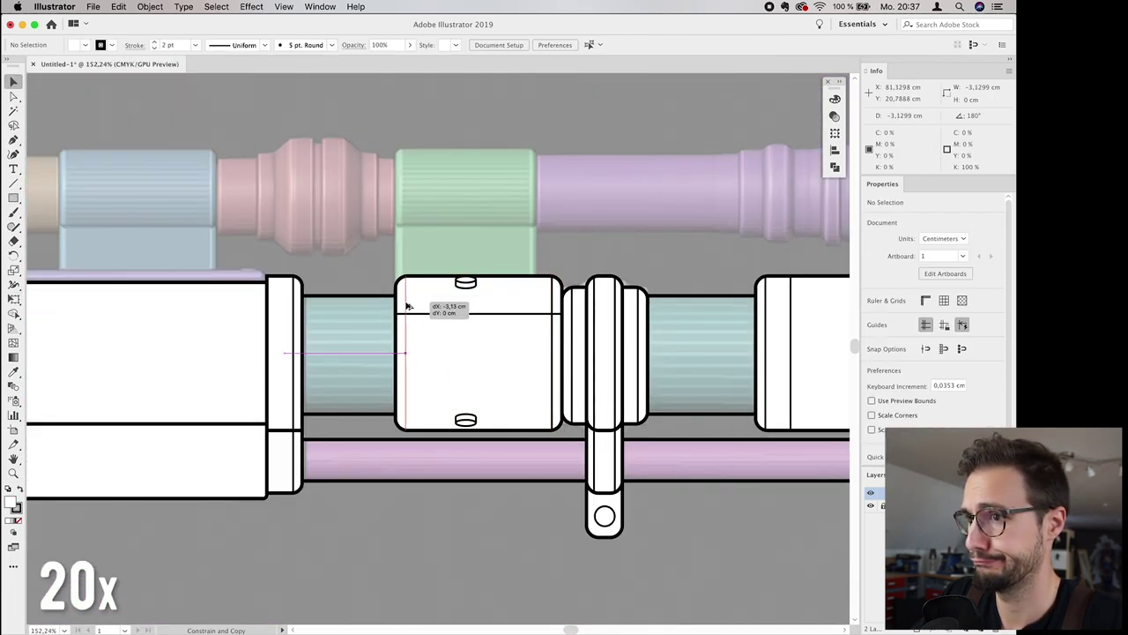
# Step: Draw a long rectangle over the scope's tube and adjust its front end
pyautogui.scroll(-5, 406, 305)
pyautogui.scroll(5, 123, 299)
pyautogui.moveTo(80, 297); pyautogui.dragTo(791, 353)
pyautogui.moveTo(790, 325); pyautogui.dragTo(700, 326)
# Step: Add detail lines to the green scope mount and send the mount behind the barrel clamp
pyautogui.press('\\')
pyautogui.click(150, 7)
pyautogui.click(315, 67)
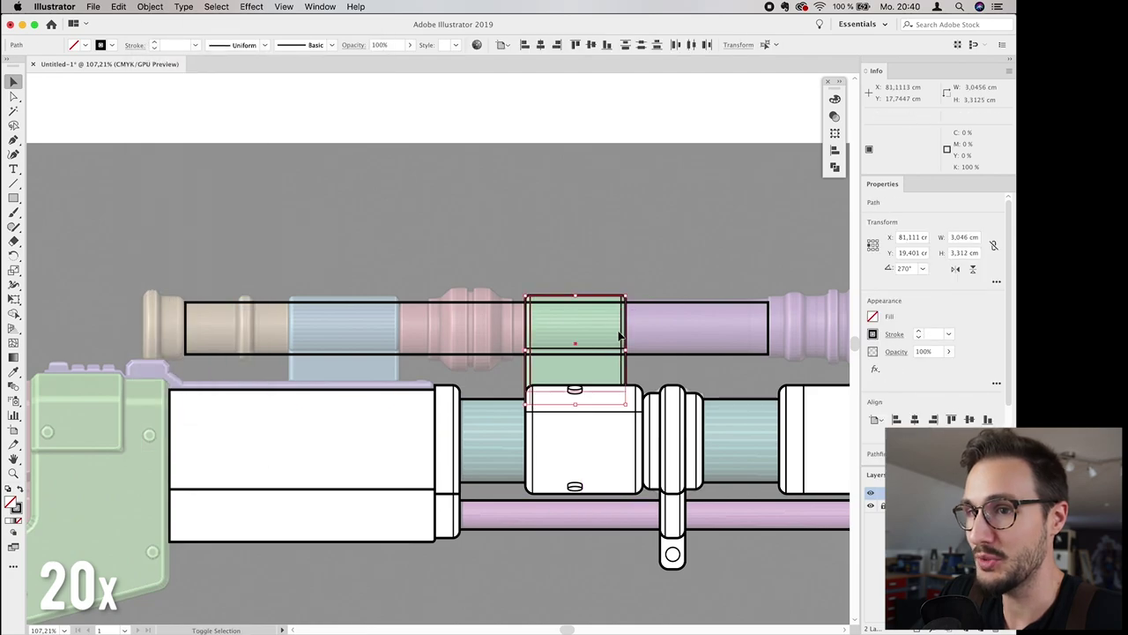
# Step: Copy the green scope mount's outline onto the blue mount and send it to the back
pyautogui.moveTo(620, 335); pyautogui.dragTo(388, 335)
pyautogui.click(150, 6)
pyautogui.click(315, 67)
# Step: Draw rectangles over the scope's purple front section and its raised rings, the rearmost ring about 0.54 by 2.24 cm
pyautogui.hscroll(5, 476, 328)
pyautogui.moveTo(543, 299); pyautogui.dragTo(599, 353)
pyautogui.moveTo(622, 285); pyautogui.dragTo(643, 370)
pyautogui.scroll(3, 617, 328)
pyautogui.moveTo(514, 264); pyautogui.dragTo(539, 396)
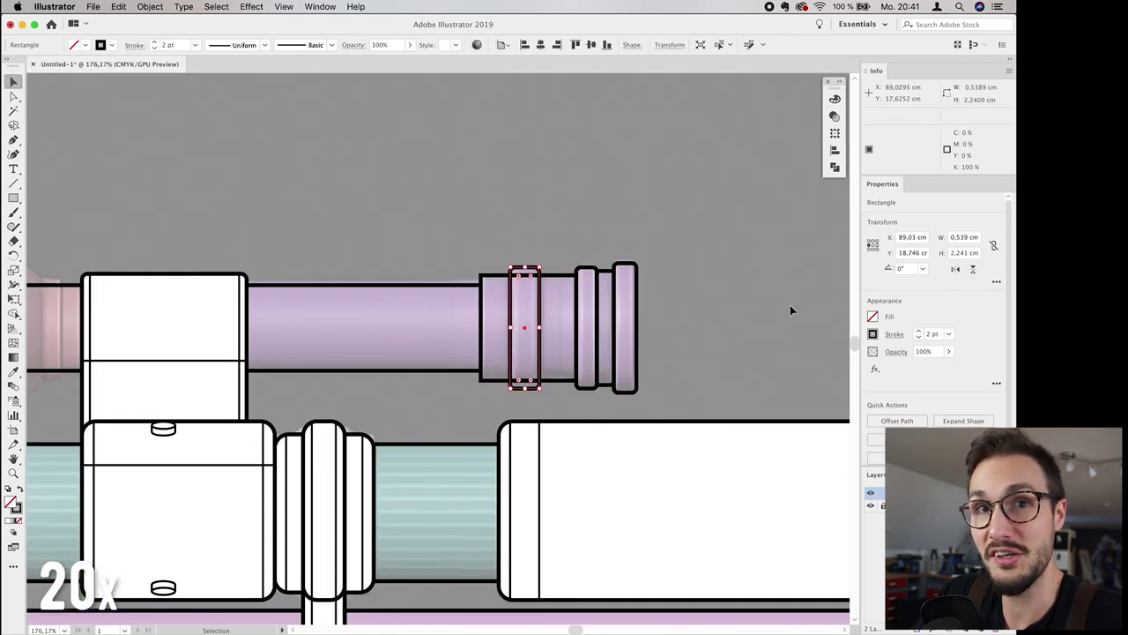
# Step: Outline the end cap and the raised ring on the scope's tan rear section
pyautogui.hscroll(-8, 440, 344)
pyautogui.moveTo(247, 308); pyautogui.dragTo(285, 404)
pyautogui.moveTo(284, 330); pyautogui.dragTo(423, 330)
pyautogui.moveTo(423, 330); pyautogui.dragTo(762, 330)
# Step: Copy the narrow ring to the other side of the scope's pink section and draw the bevels joining it to the large rings
pyautogui.scroll(4, 763, 330)
pyautogui.scroll(-4, 521, 353)
pyautogui.moveTo(573, 362); pyautogui.dragTo(454, 361)
pyautogui.moveTo(464, 315); pyautogui.dragTo(483, 297)
pyautogui.click(570, 269)
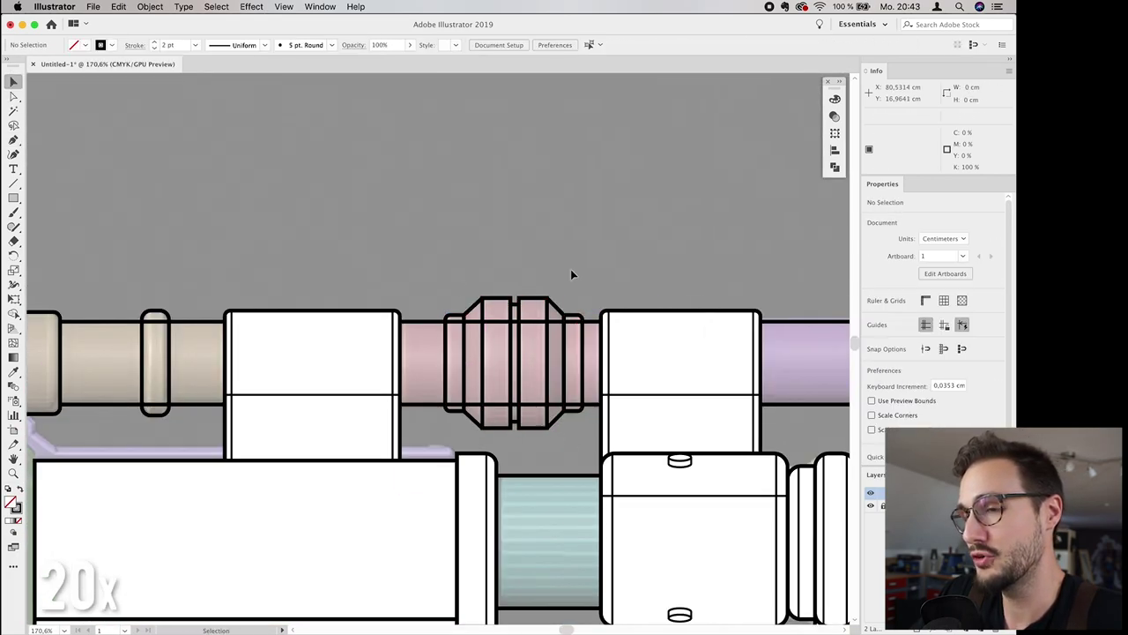
pyautogui.moveTo(559, 417); pyautogui.dragTo(568, 414)
# Step: Fill the scope's pink ring section with white and toggle the reference layer's visibility to check the drawing
pyautogui.moveTo(432, 282); pyautogui.dragTo(593, 440)
pyautogui.click(876, 335)
pyautogui.click(762, 361)
pyautogui.scroll(-8, 529, 353)
pyautogui.click(196, 447)
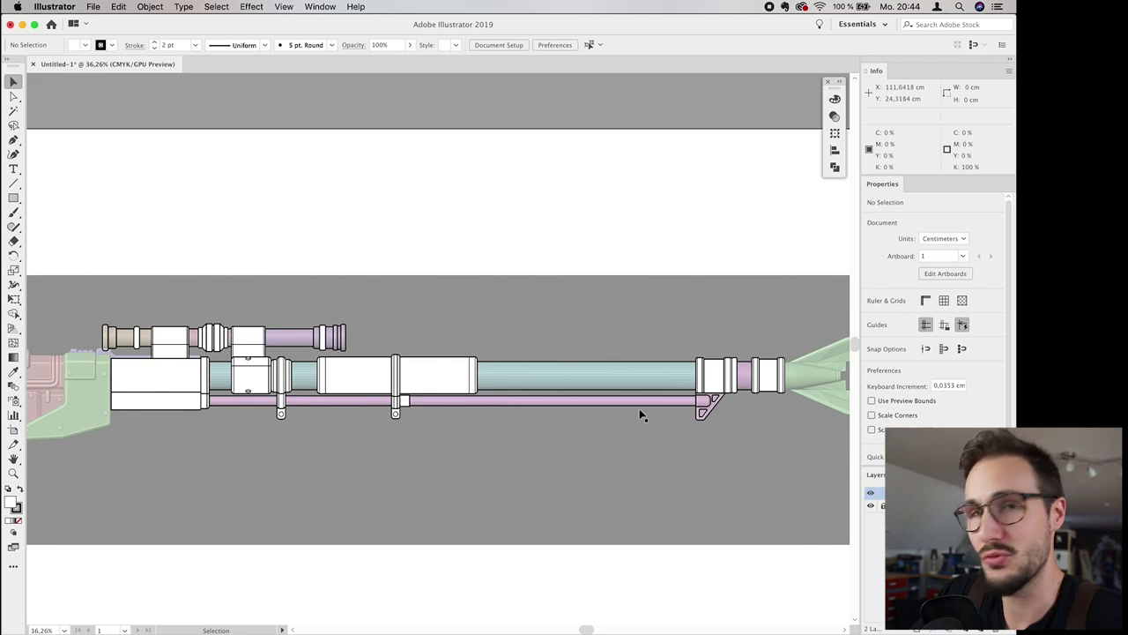
pyautogui.click(872, 508)
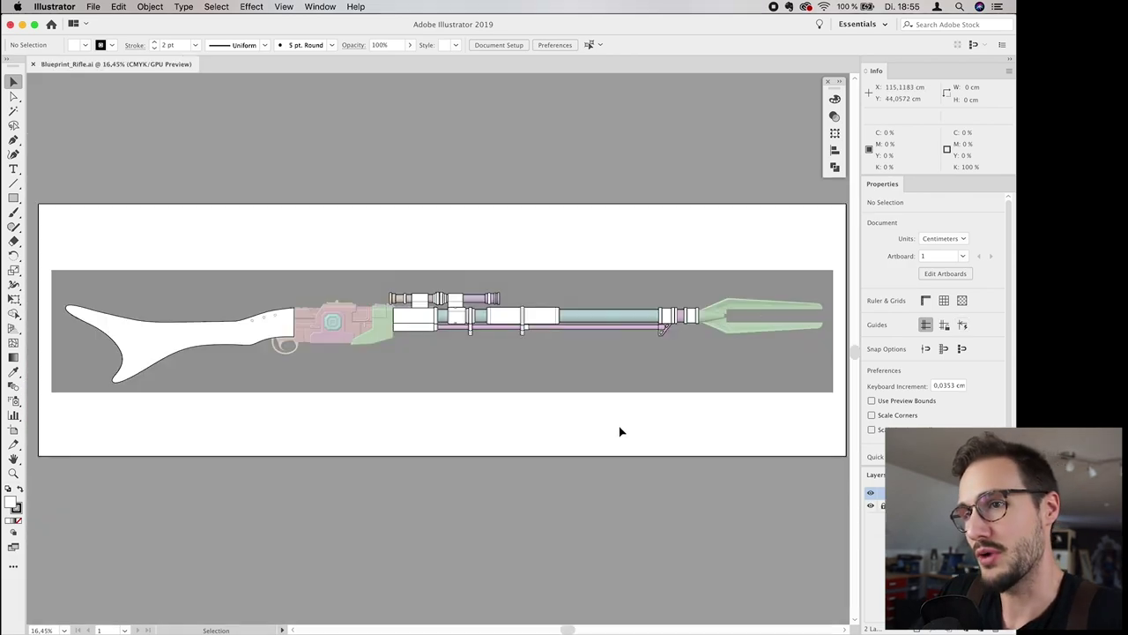
# Step: Show the rulers and place a horizontal guide along the muzzle fork's centre line at Y 22.18 cm
pyautogui.keyDown('alt'); pyautogui.scroll(6, 620, 432); pyautogui.keyUp('alt')
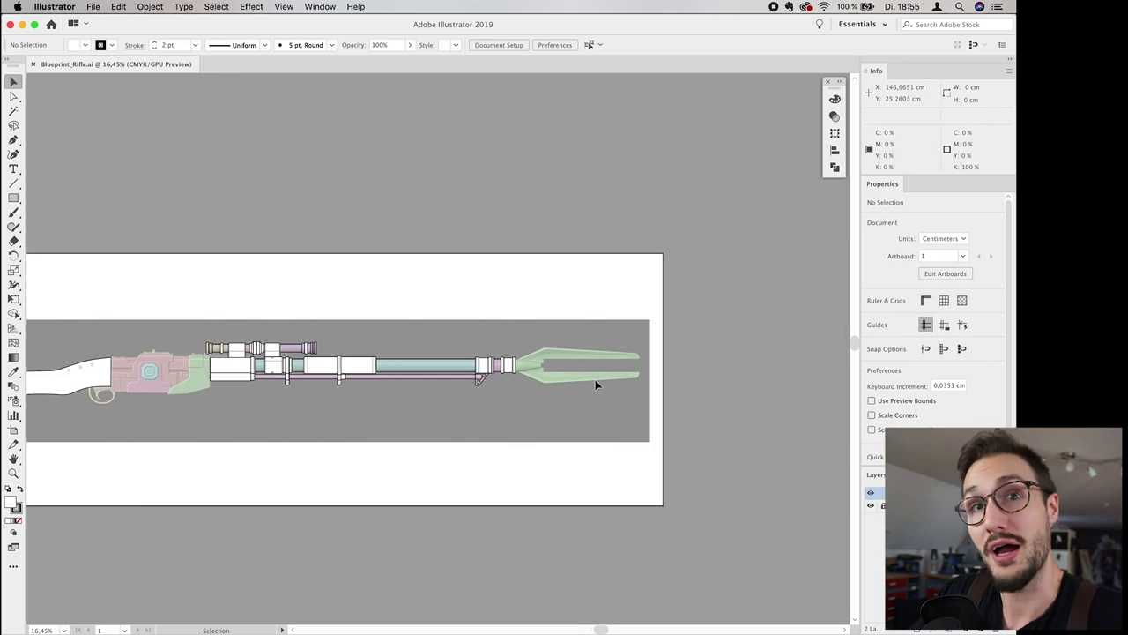
pyautogui.scroll(1, 595, 379)
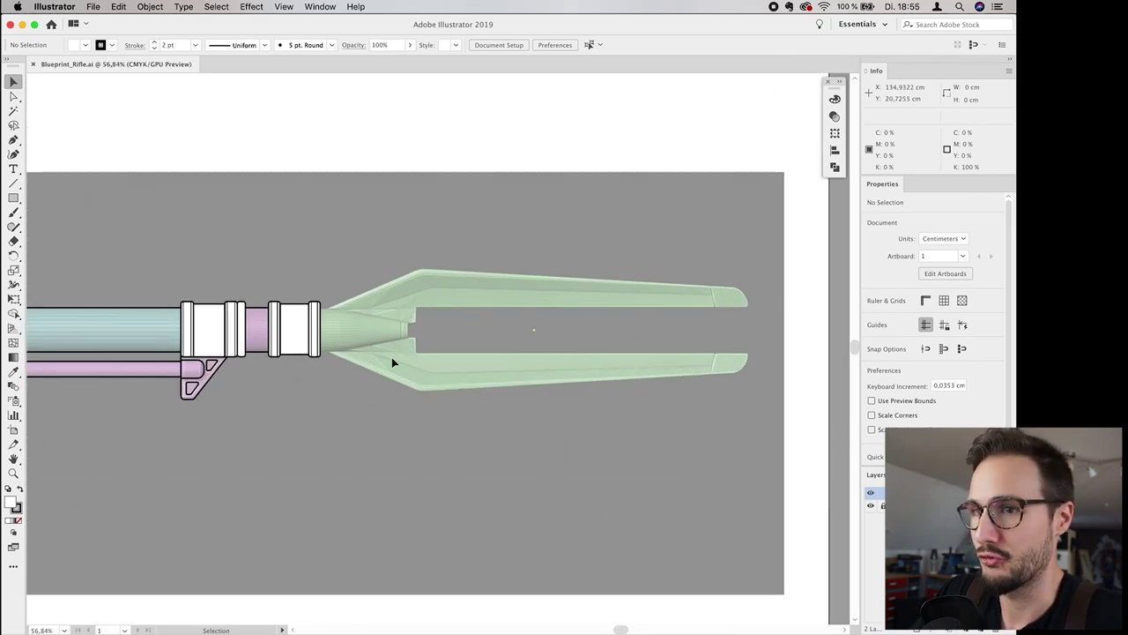
pyautogui.click(286, 8)
pyautogui.moveTo(401, 314)
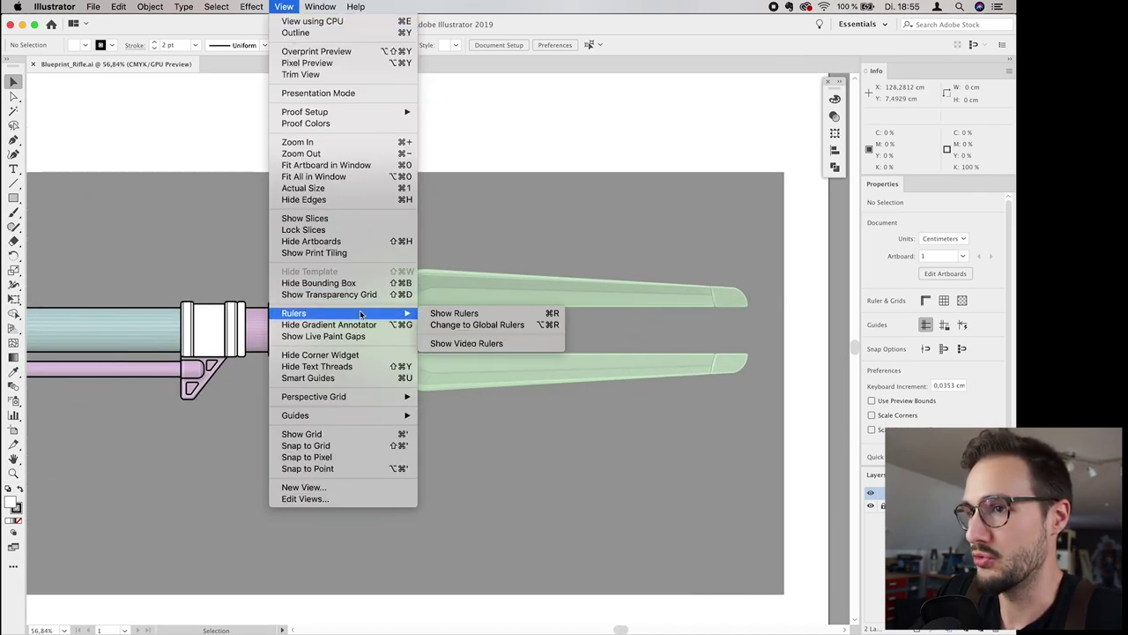
pyautogui.click(455, 313)
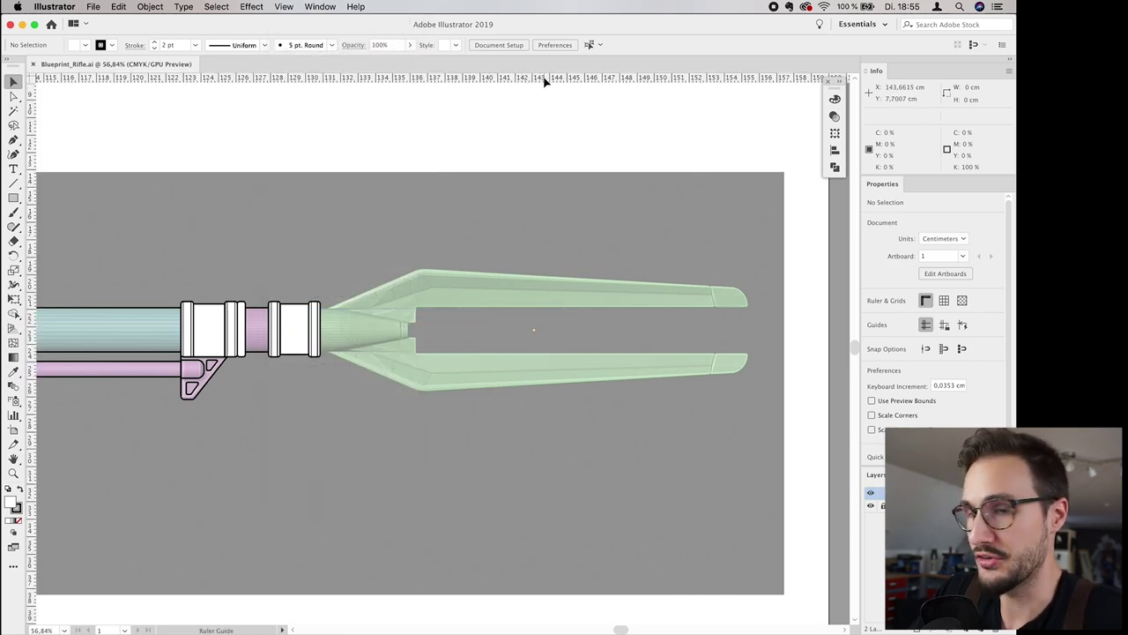
pyautogui.moveTo(544, 81); pyautogui.dragTo(530, 239)
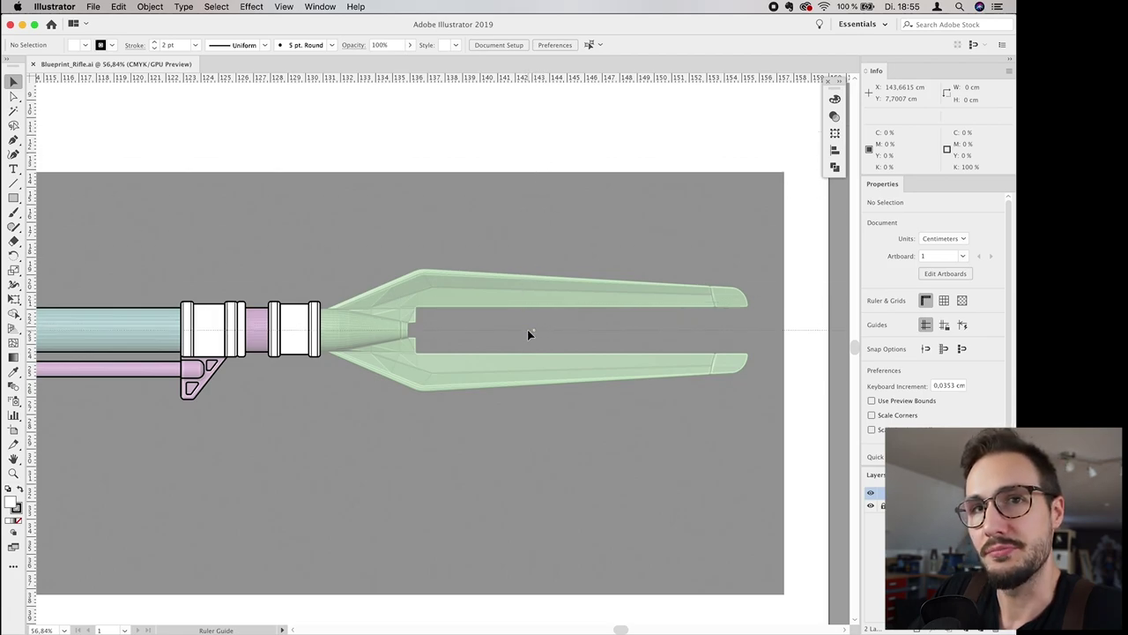
pyautogui.moveTo(527, 331); pyautogui.dragTo(527, 332)
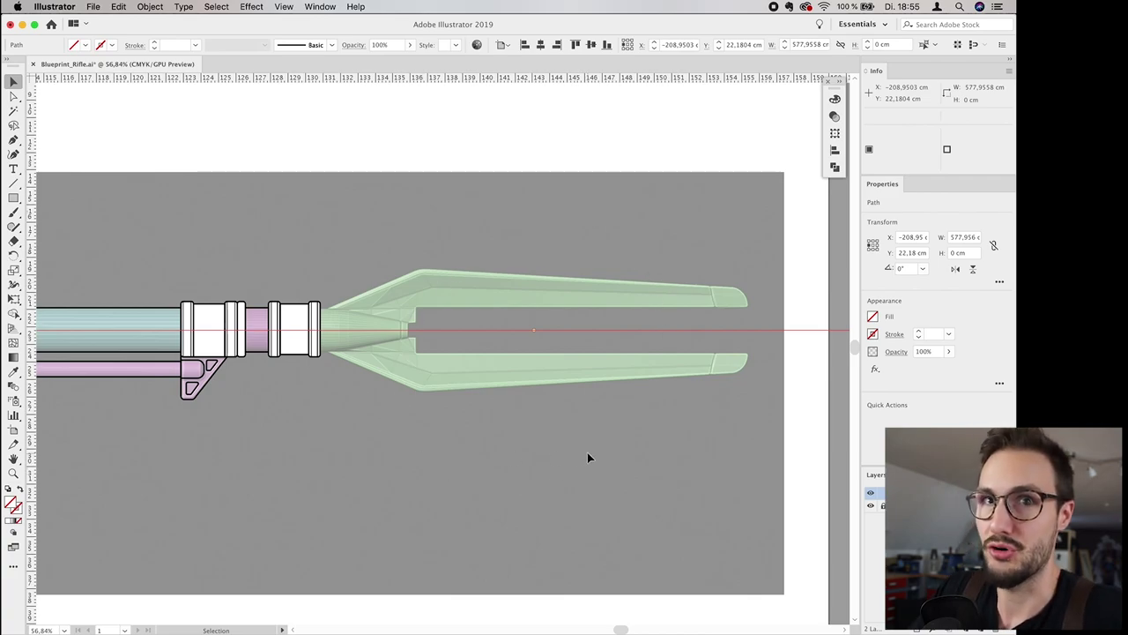
# Step: Trace the lower half of the fork's tapered cone with a 2 pt path, from the collar to the centre guide
pyautogui.click(75, 344)
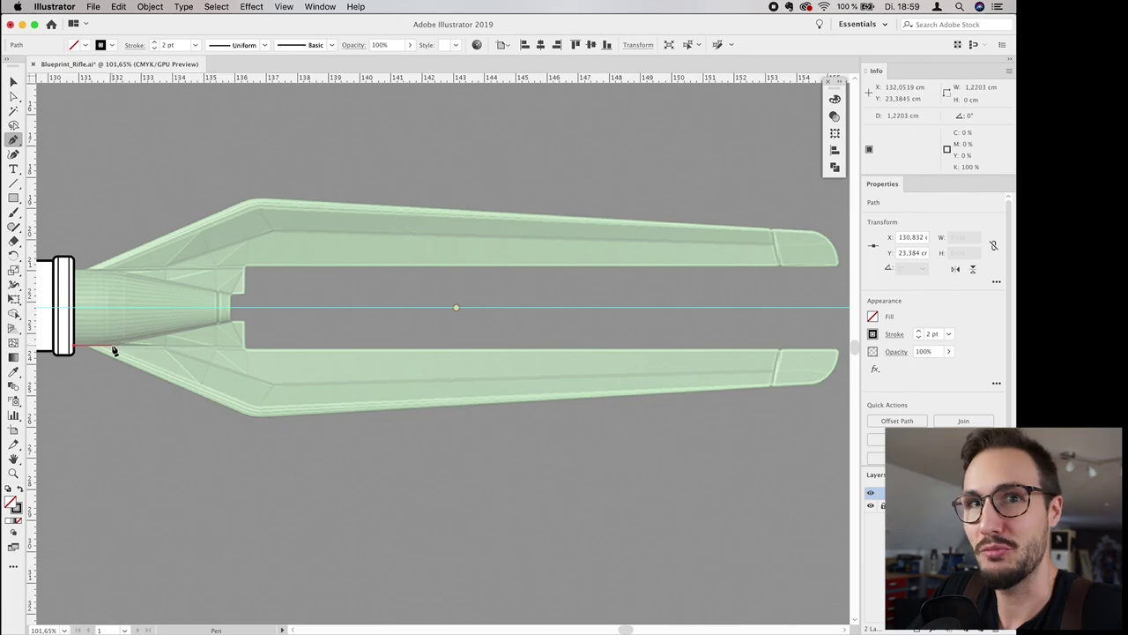
pyautogui.click(112, 344)
pyautogui.click(229, 320)
pyautogui.click(229, 307)
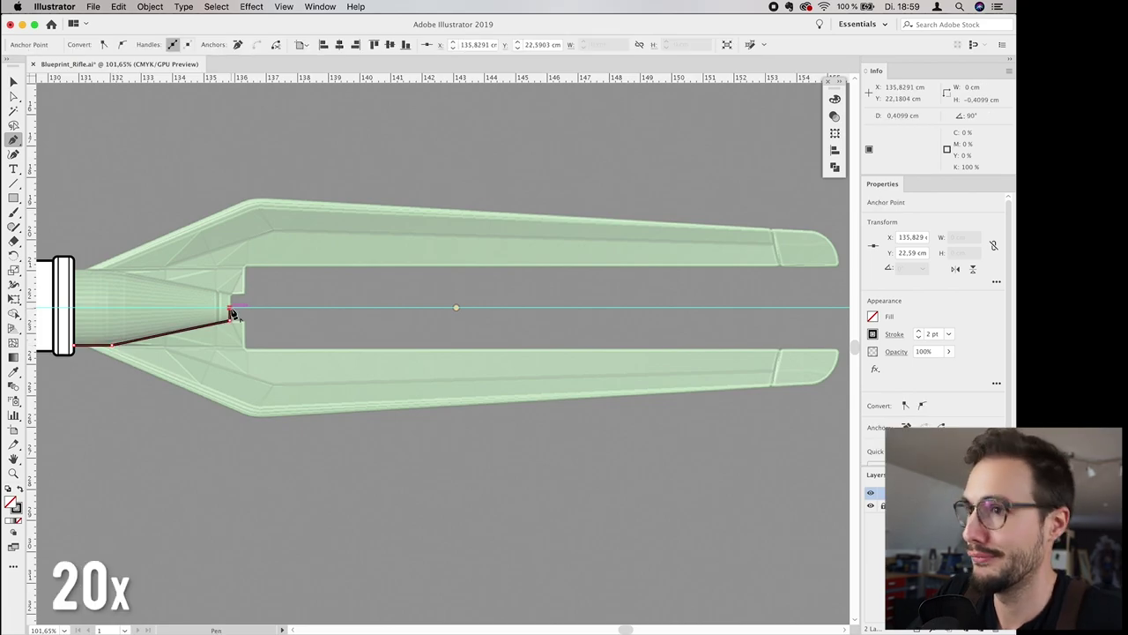
pyautogui.press('Escape')
# Step: Trace the outline of the fork's lower prong from the cone's tip around its curved end and back to the base
pyautogui.click(229, 320)
pyautogui.click(244, 321)
pyautogui.click(245, 350)
pyautogui.click(838, 349)
pyautogui.moveTo(841, 356)
pyautogui.mouseDown()
pyautogui.moveTo(741, 362)
pyautogui.moveTo(685, 391)
pyautogui.mouseUp()
pyautogui.click(156, 422)
pyautogui.moveTo(155, 422); pyautogui.dragTo(355, 425)
pyautogui.click(184, 355)
pyautogui.keyDown('super'); pyautogui.click(390, 391); pyautogui.keyUp('super')
# Step: Draw 1 pt detail lines across the base and near the tip of the lower prong
pyautogui.click(345, 355)
pyautogui.click(214, 358)
pyautogui.click(700, 340)
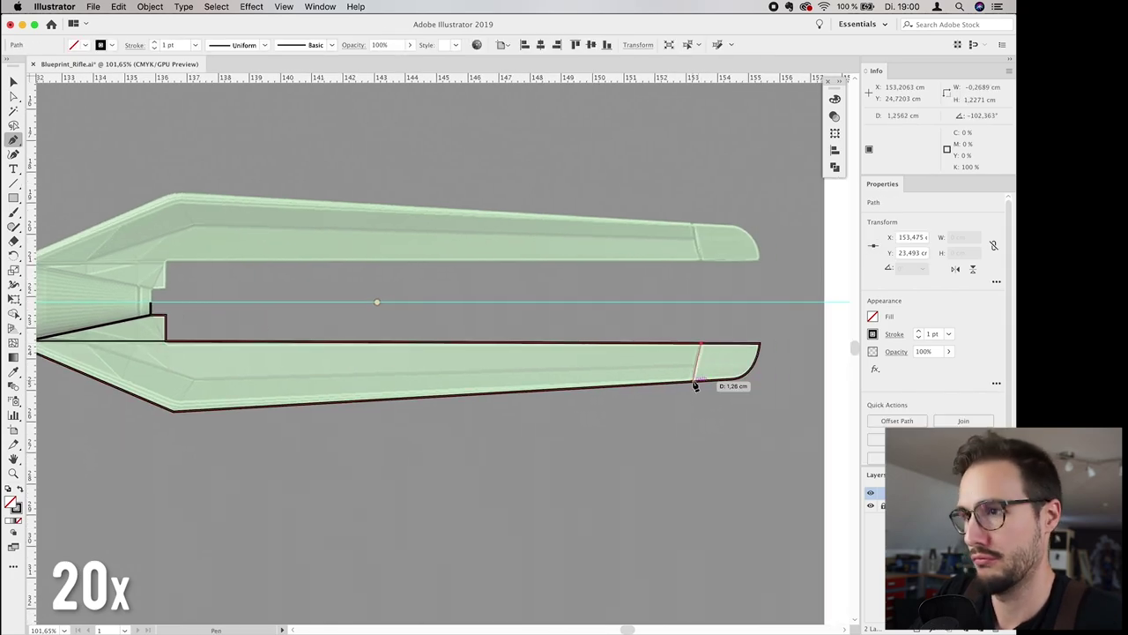
pyautogui.click(694, 383)
# Step: Draw the lower prong's lengthwise fold line to its base and a short line from the bend to the outer corner
pyautogui.click(272, 380)
pyautogui.click(161, 342)
pyautogui.keyDown('super'); pyautogui.click(211, 370); pyautogui.keyUp('super')
pyautogui.click(272, 380)
pyautogui.click(253, 410)
# Step: Check the traced prong near the cone and compare the drawing with the reference layer hidden and shown
pyautogui.press('a')
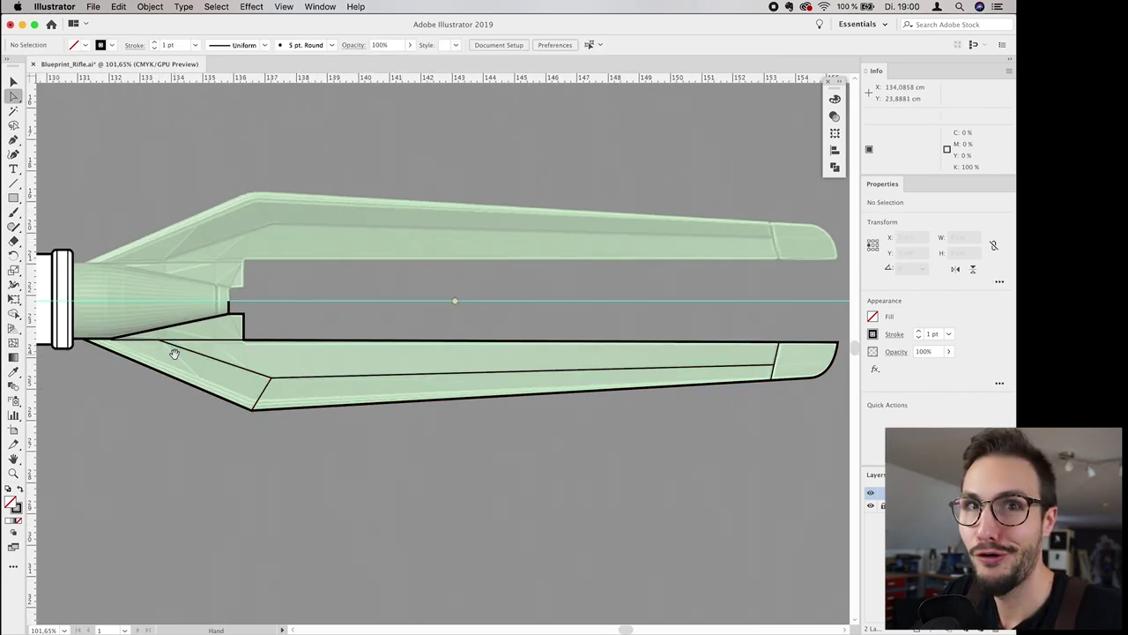
pyautogui.moveTo(171, 353); pyautogui.dragTo(309, 346)
pyautogui.click(249, 333)
pyautogui.click(253, 347)
pyautogui.press('v')
pyautogui.click(753, 500)
pyautogui.scroll(-2, 754, 500)
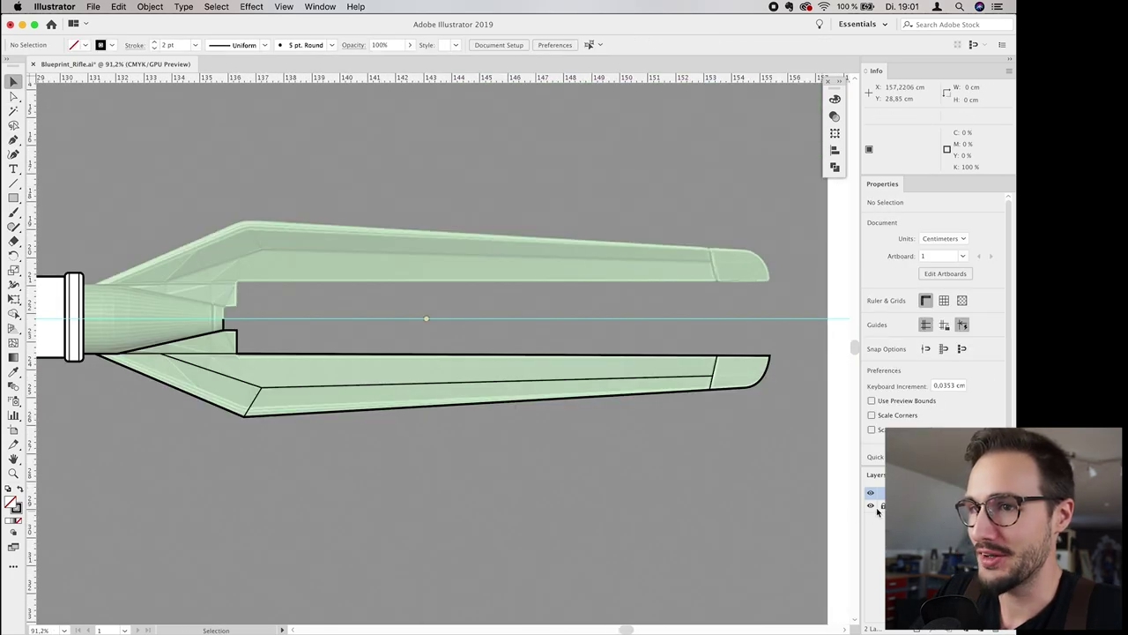
pyautogui.click(873, 508)
pyautogui.click(872, 509)
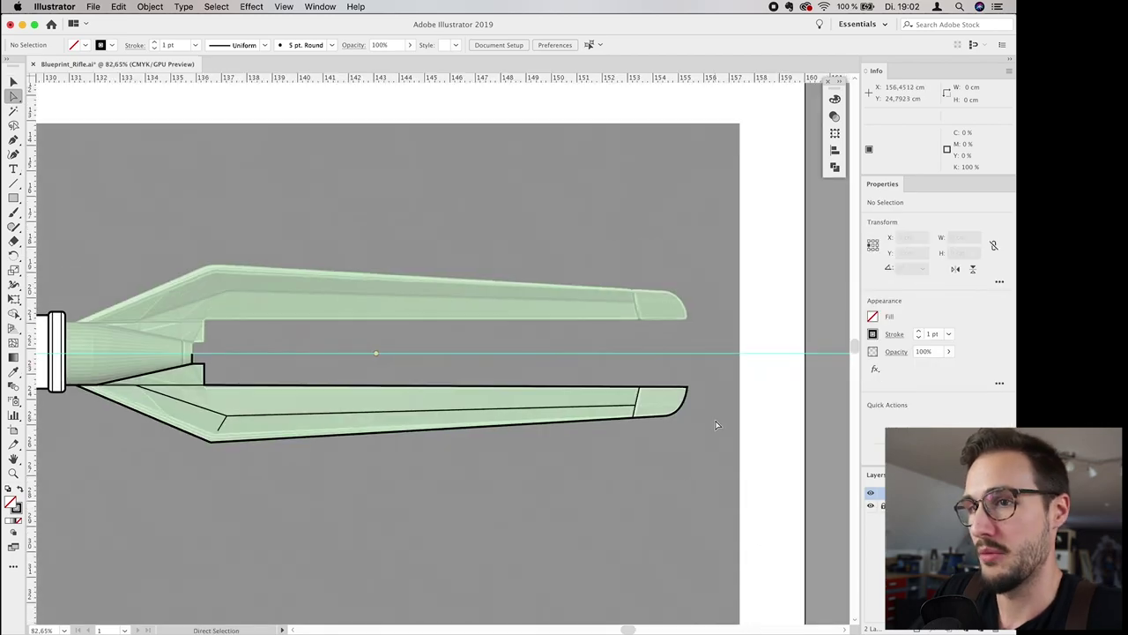
# Step: Round the sharp inner corner at the lower prong's tip slightly with its live corner handle
pyautogui.moveTo(726, 395); pyautogui.dragTo(600, 424)
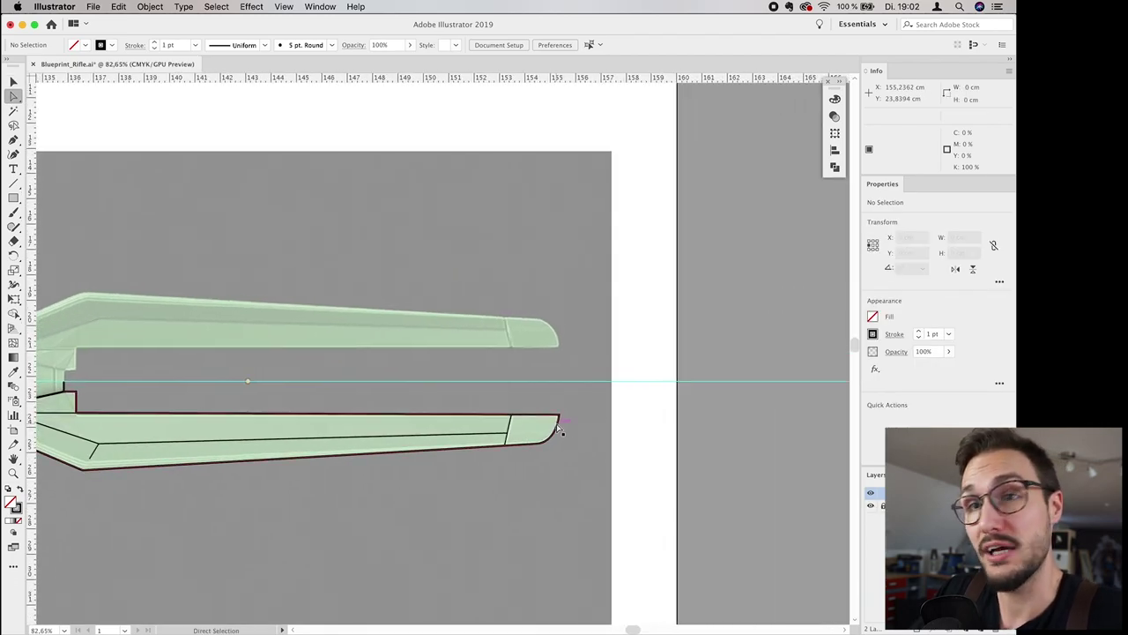
pyautogui.scroll(5, 559, 427)
pyautogui.click(560, 393)
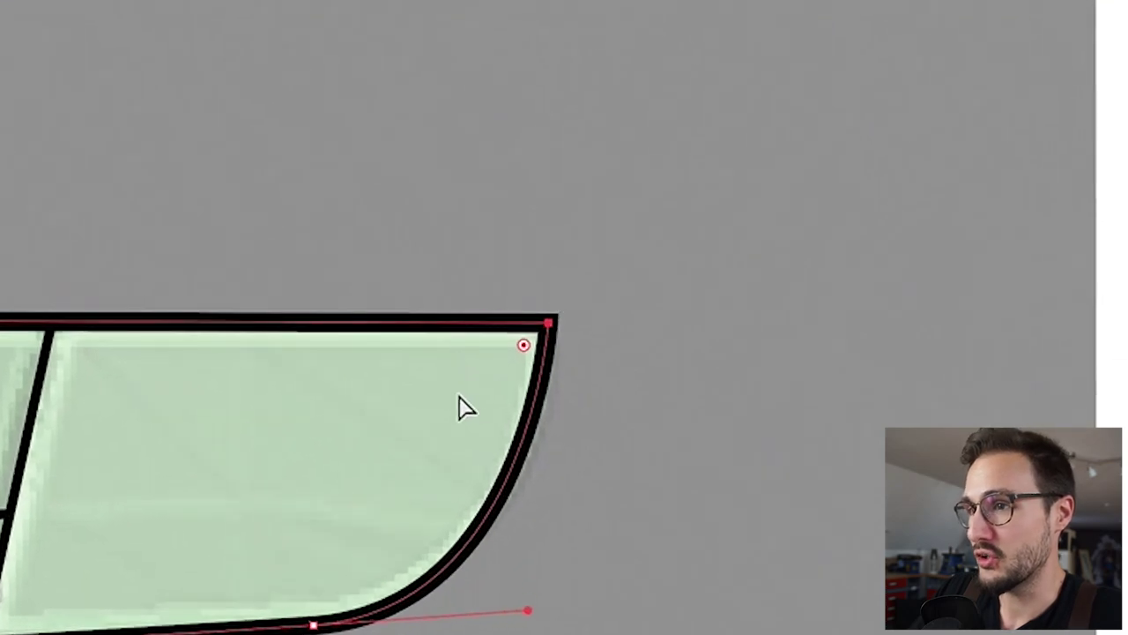
pyautogui.moveTo(524, 346); pyautogui.dragTo(390, 488)
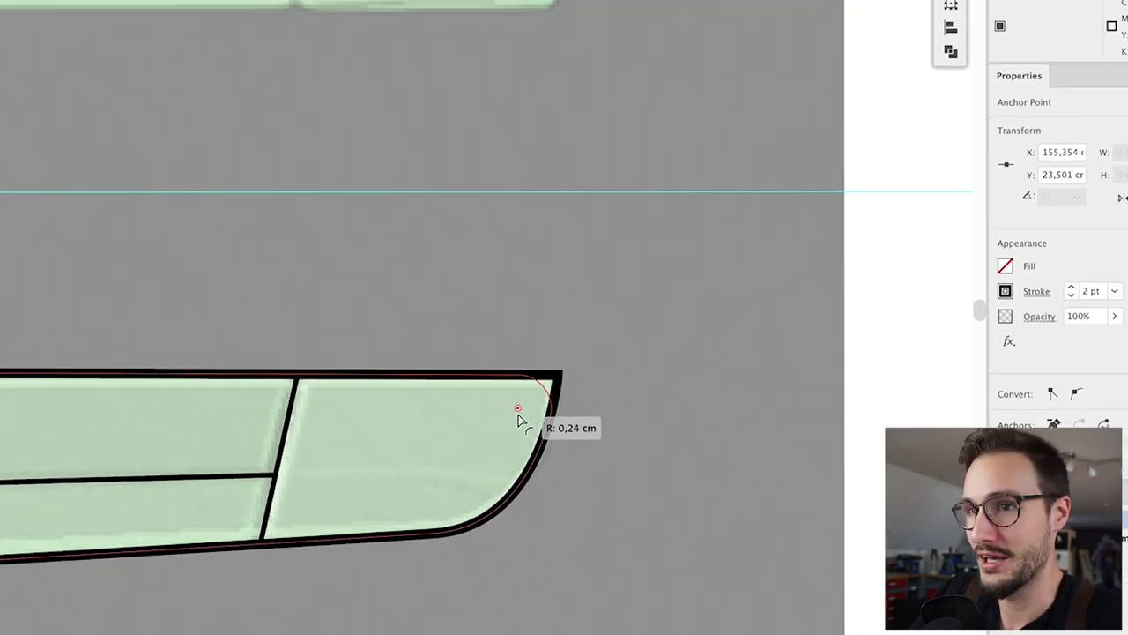
pyautogui.moveTo(504, 450); pyautogui.dragTo(554, 395)
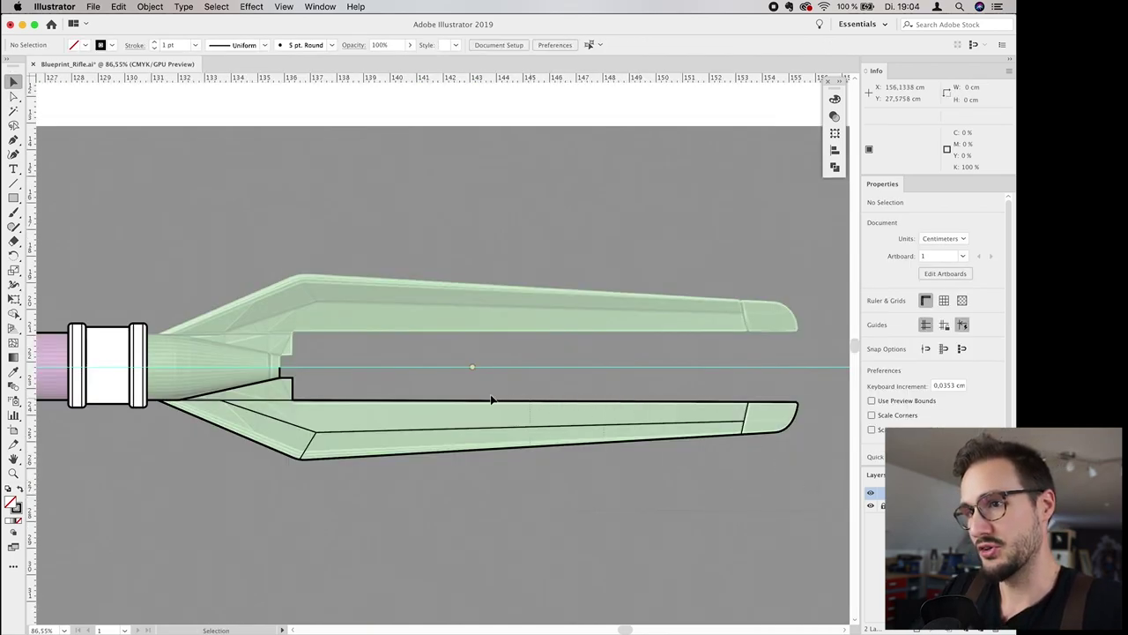
# Step: Select all paths of the lower prong and half cone and group them
pyautogui.click(164, 381)
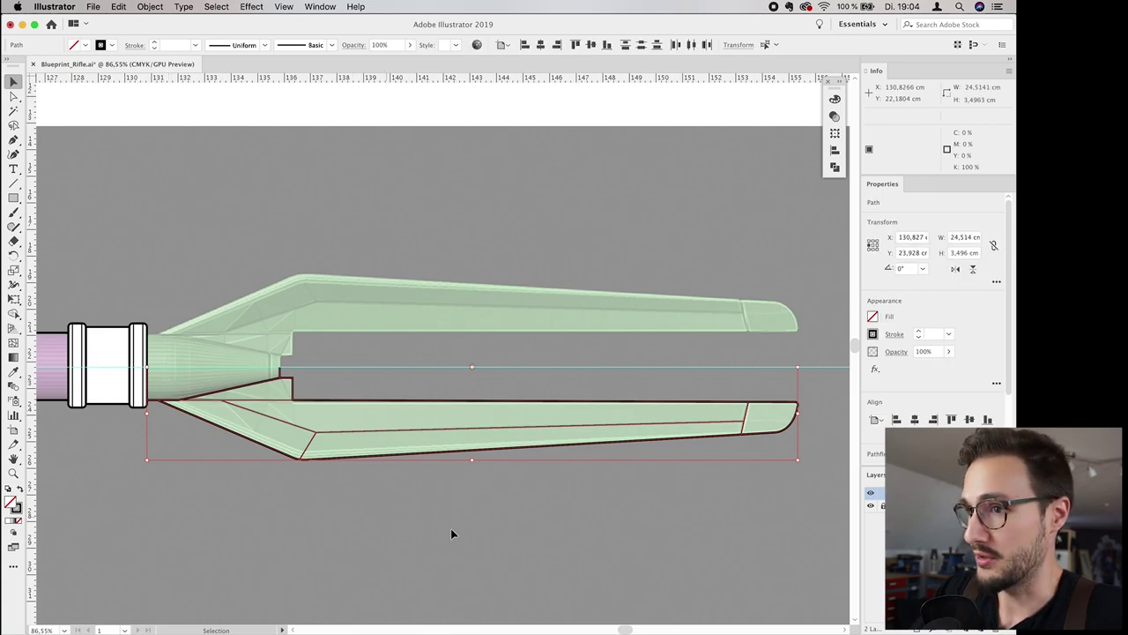
pyautogui.click(150, 7)
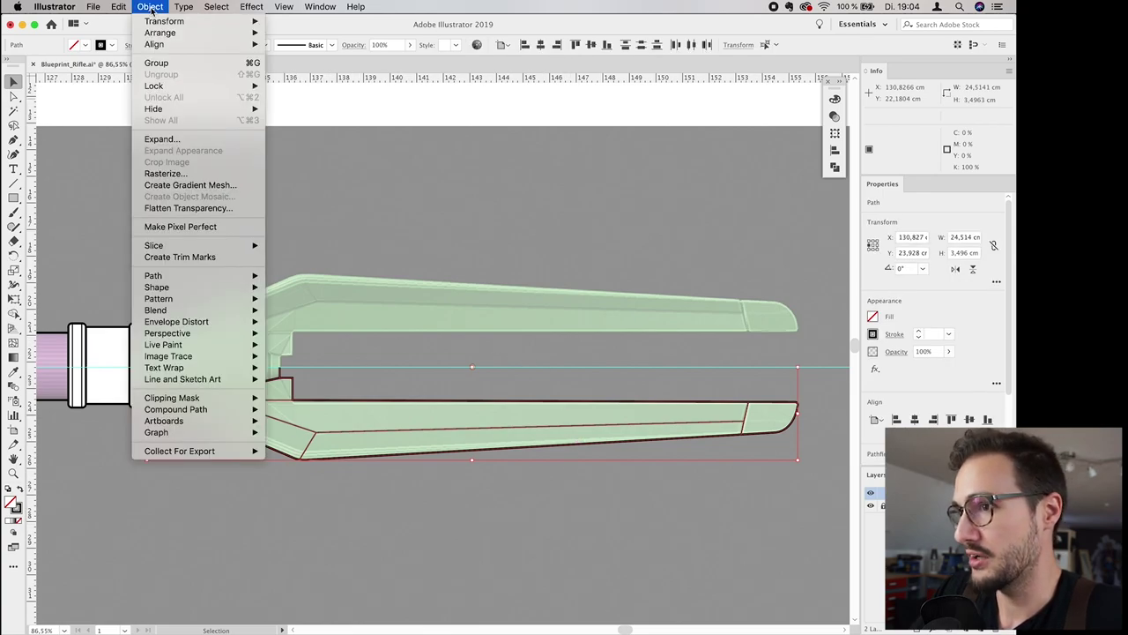
pyautogui.click(183, 63)
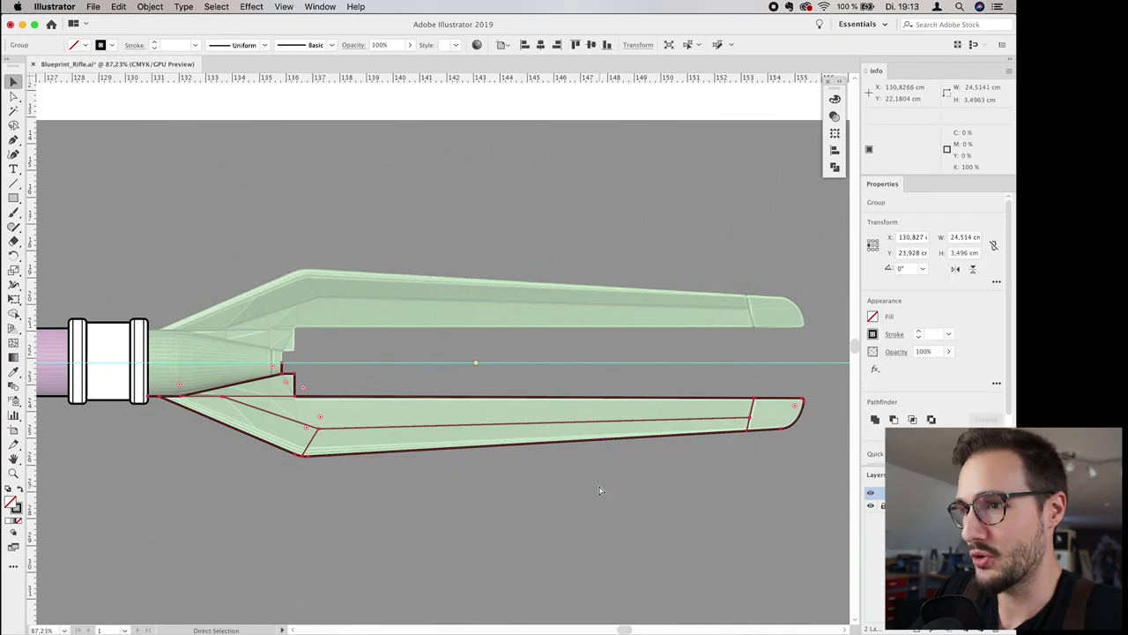
# Step: Duplicate the lower prong group mirrored across the horizontal axis and fit the copy onto the upper prong of the reference
pyautogui.press('super+f')
pyautogui.click(600, 507)
pyautogui.click(605, 355)
pyautogui.click(150, 7)
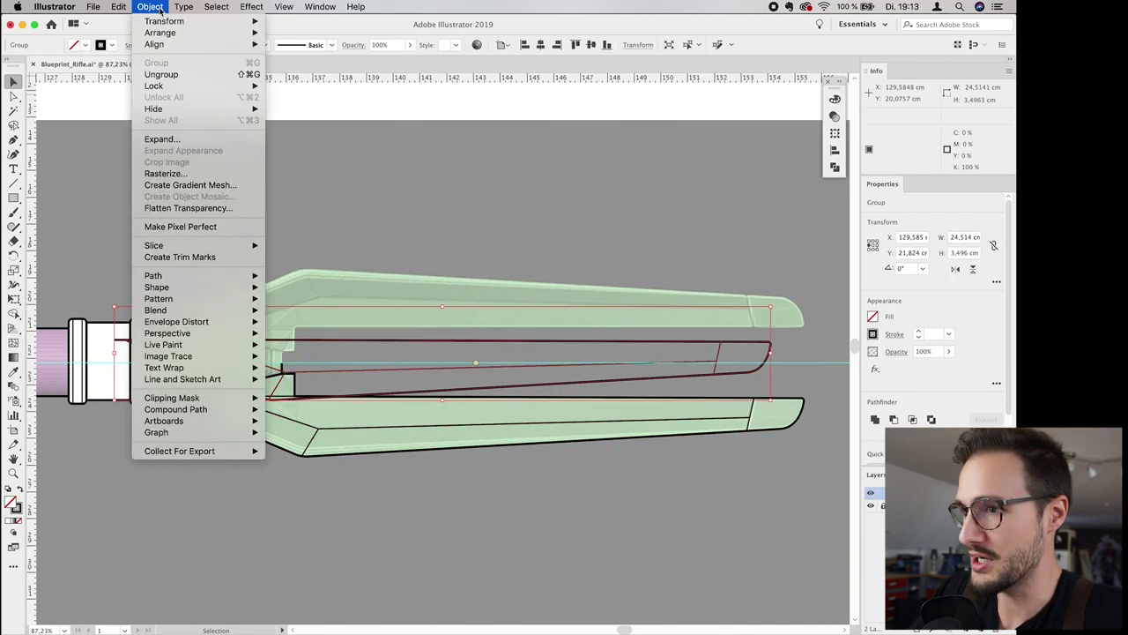
pyautogui.moveTo(164, 20)
pyautogui.click(302, 67)
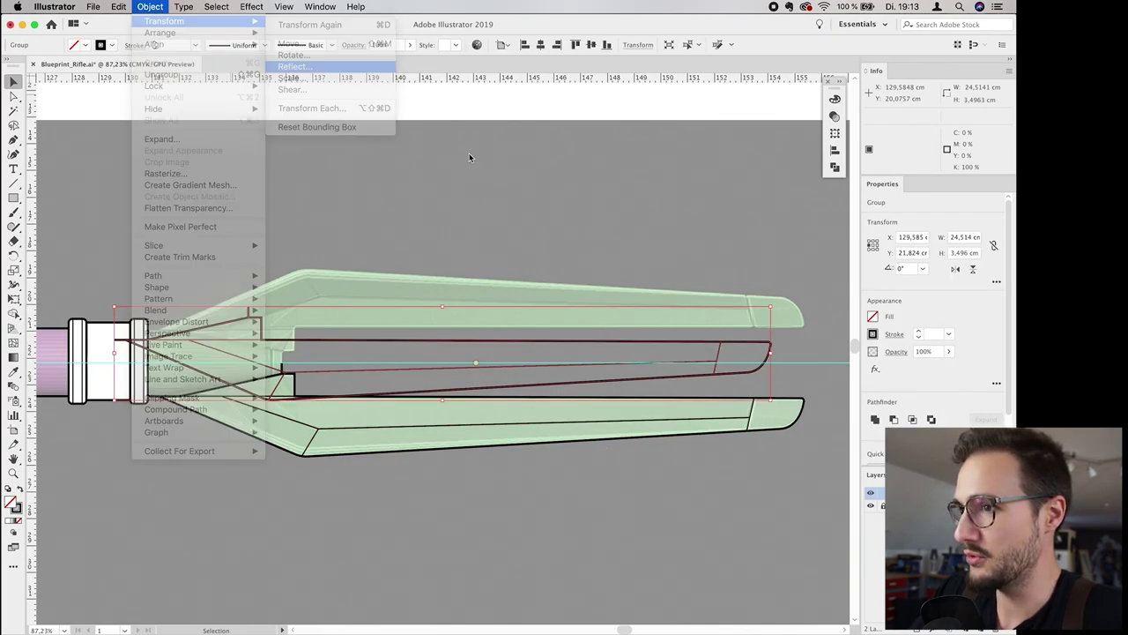
pyautogui.click(564, 406)
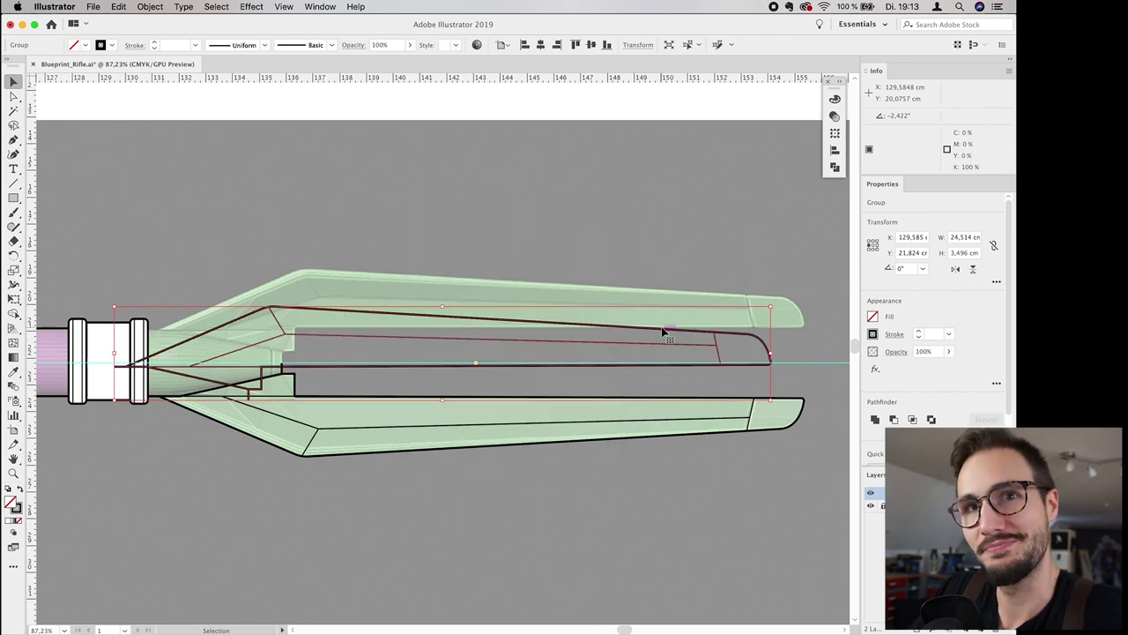
pyautogui.moveTo(661, 328); pyautogui.dragTo(697, 297)
pyautogui.click(608, 246)
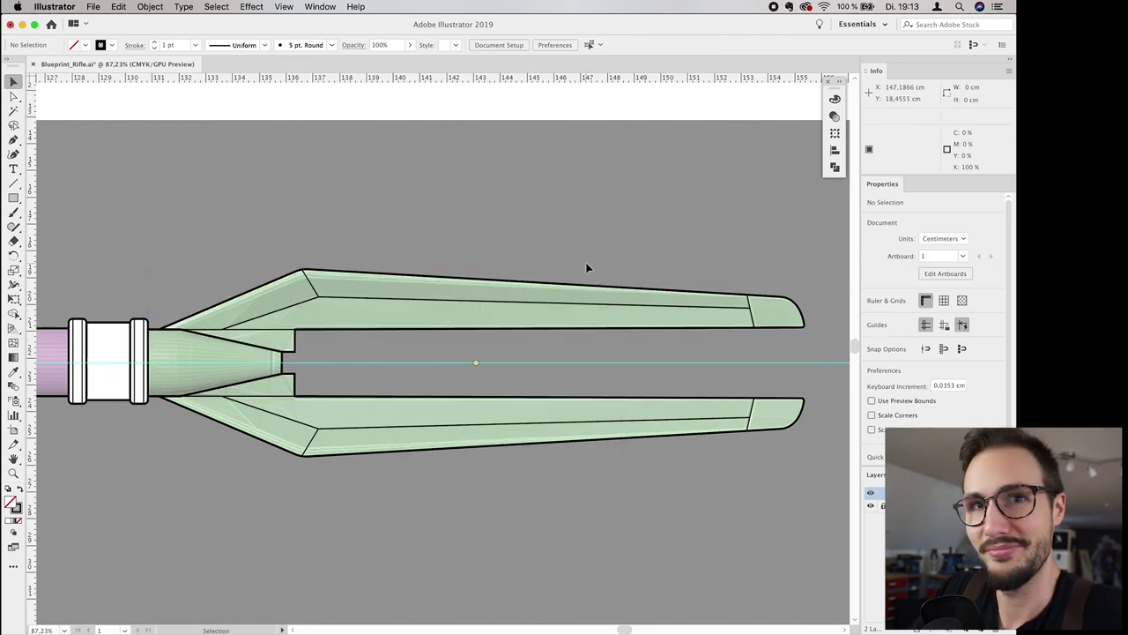
# Step: Inspect the gap between stock and barrel with the reference layer hidden, and orbit around the receiver of the 3D model in Blender
pyautogui.click(872, 506)
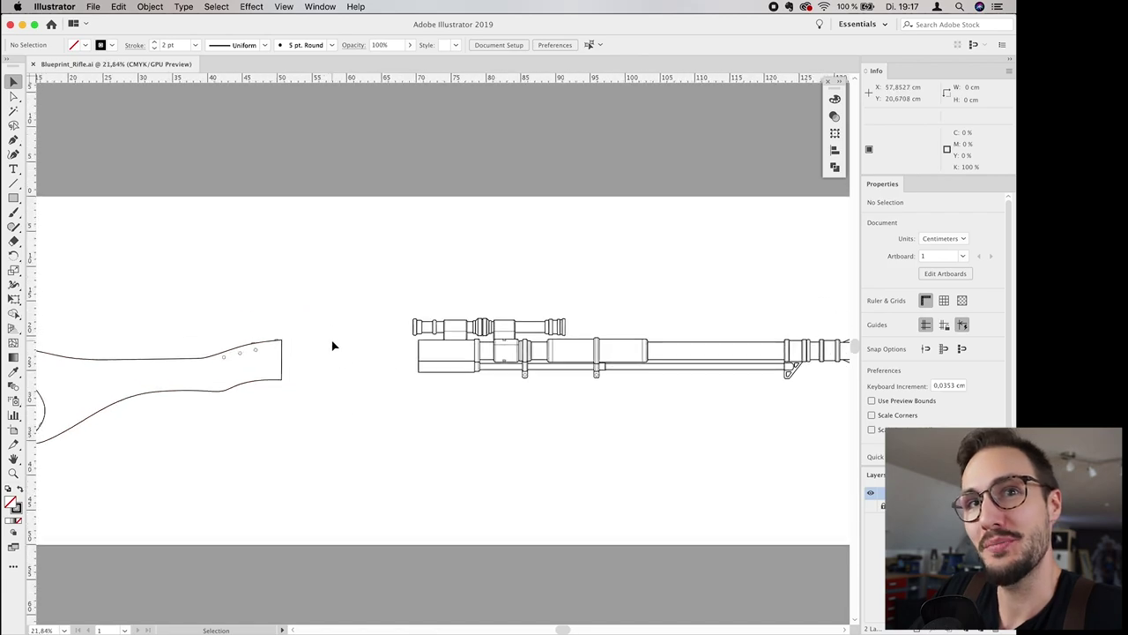
pyautogui.scroll(4, 333, 346)
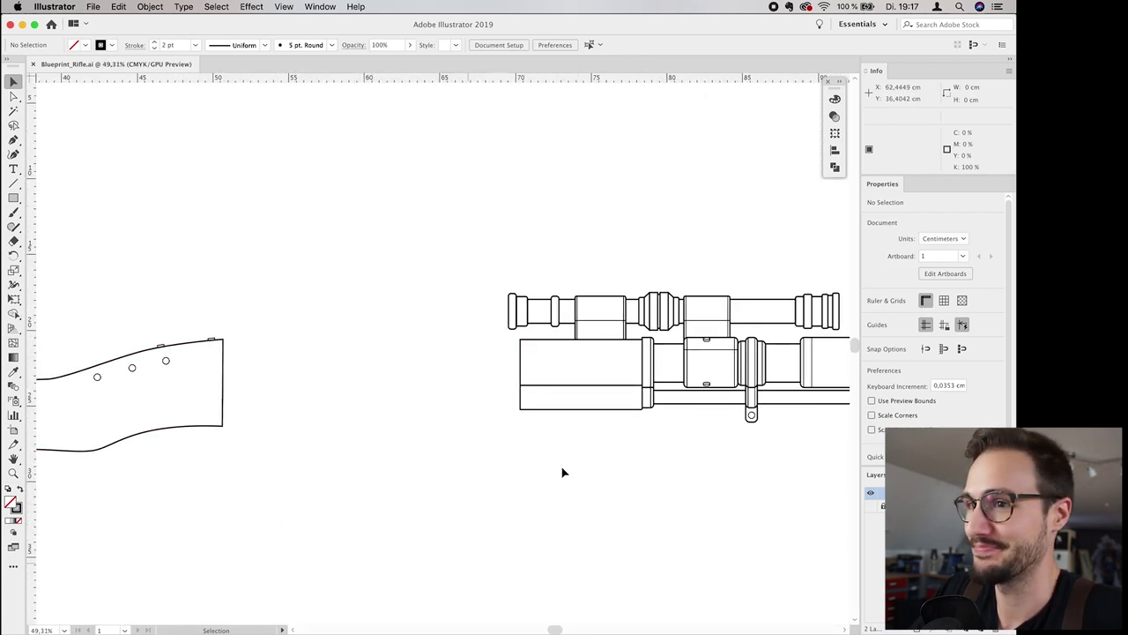
pyautogui.click(872, 506)
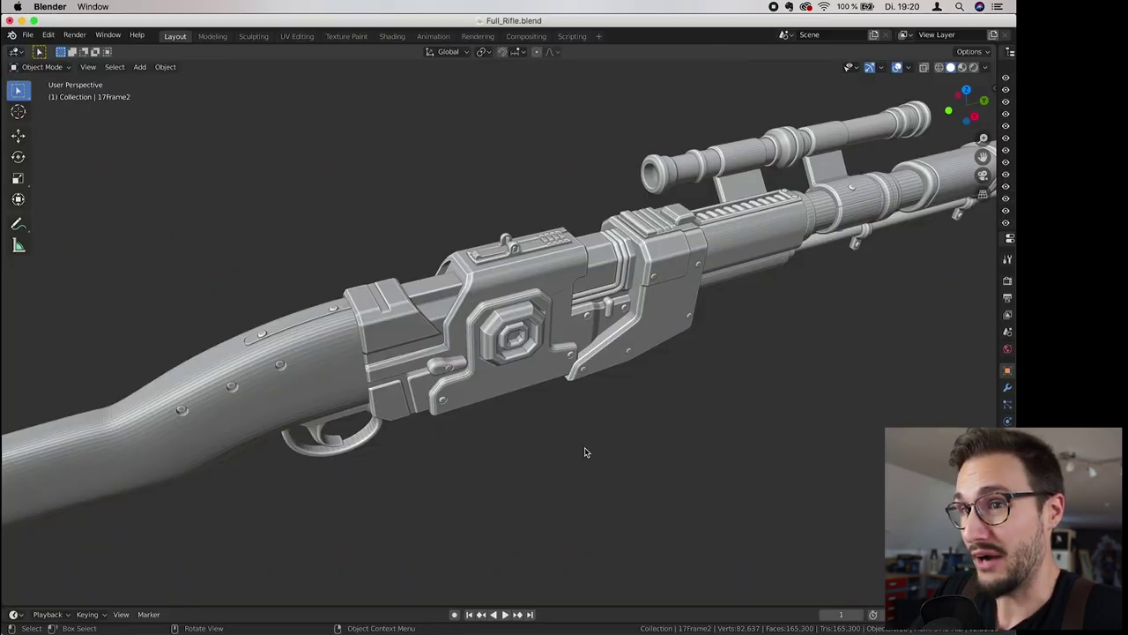
pyautogui.moveTo(604, 441); pyautogui.dragTo(566, 449)
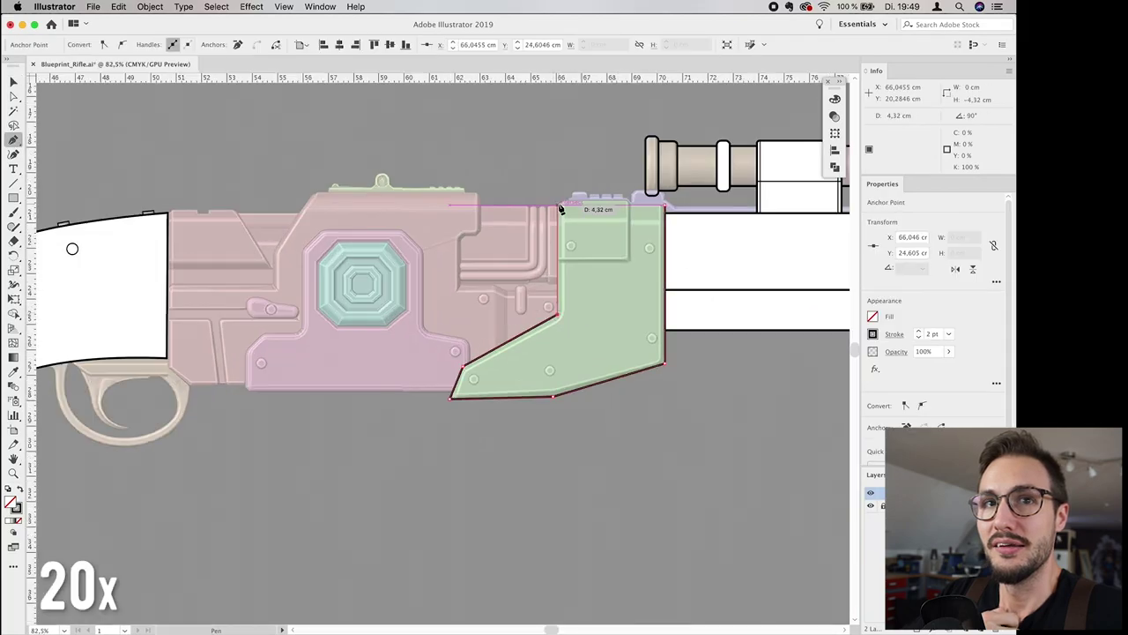
# Step: Trace the green front plate and the purple side plate with inset outlines, including the rounded rectangle on the front plate's upper part
pyautogui.click(898, 420)
pyautogui.click(806, 385)
pyautogui.click(593, 385)
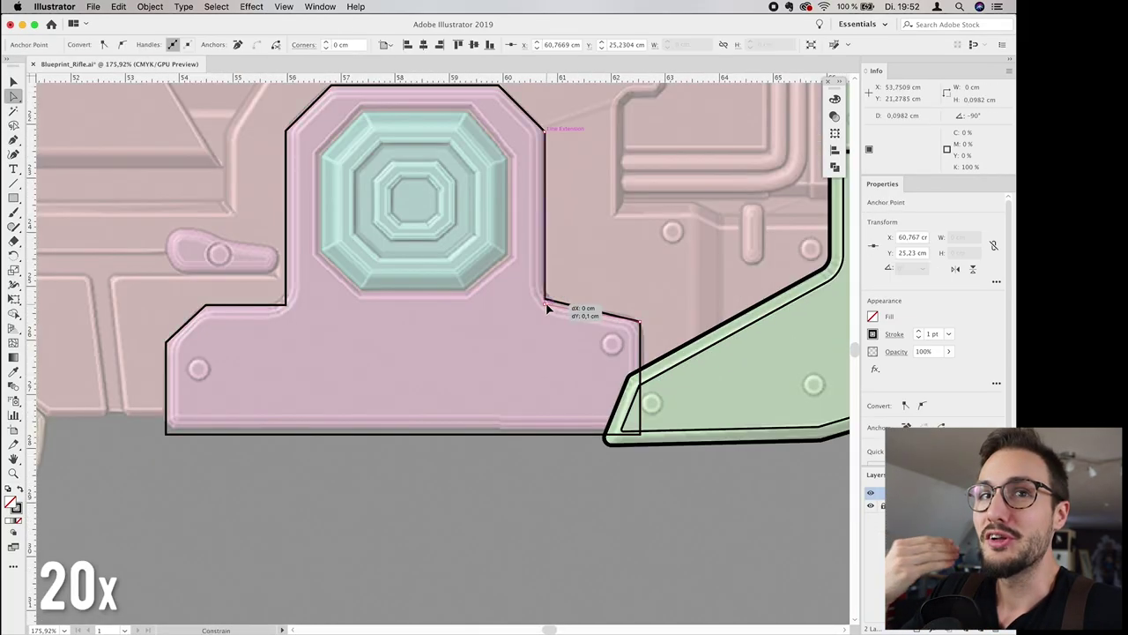
pyautogui.click(118, 6)
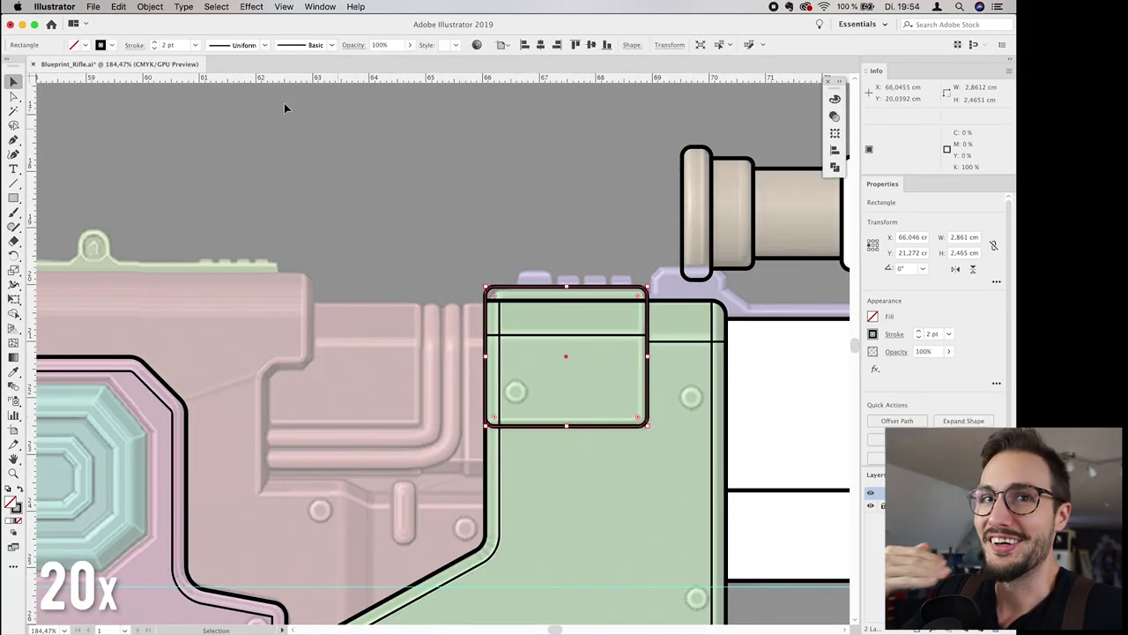
# Step: Trace the dial as concentric octagons and draw the receiver body's outlines and panel lines around it
pyautogui.press('v')
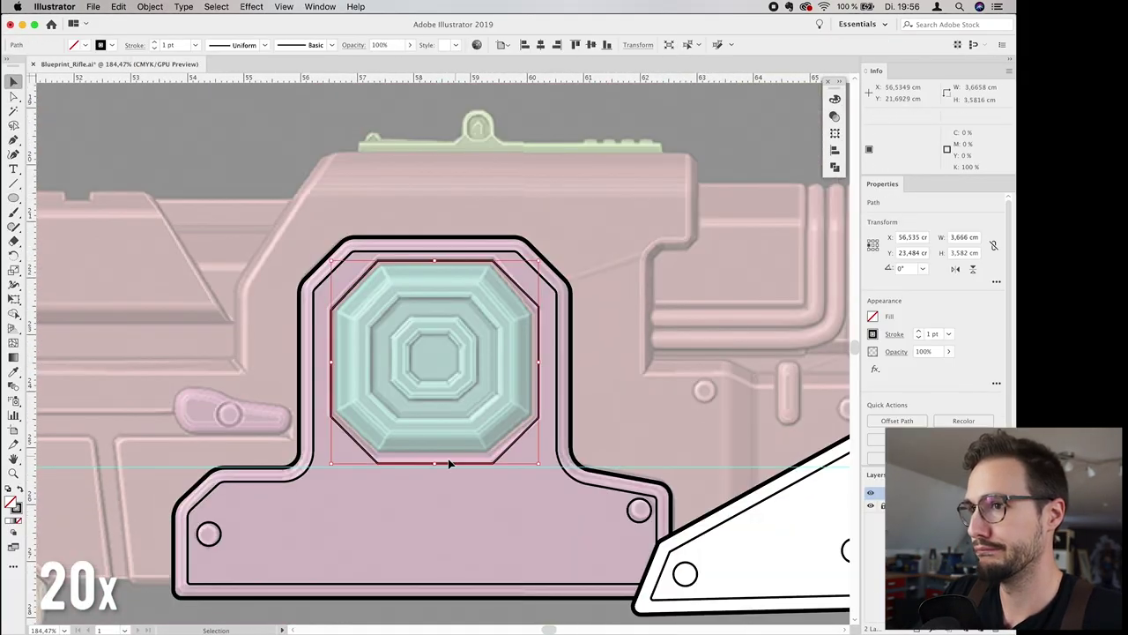
pyautogui.click(150, 7)
pyautogui.moveTo(202, 244)
pyautogui.click(315, 244)
pyautogui.press('Return')
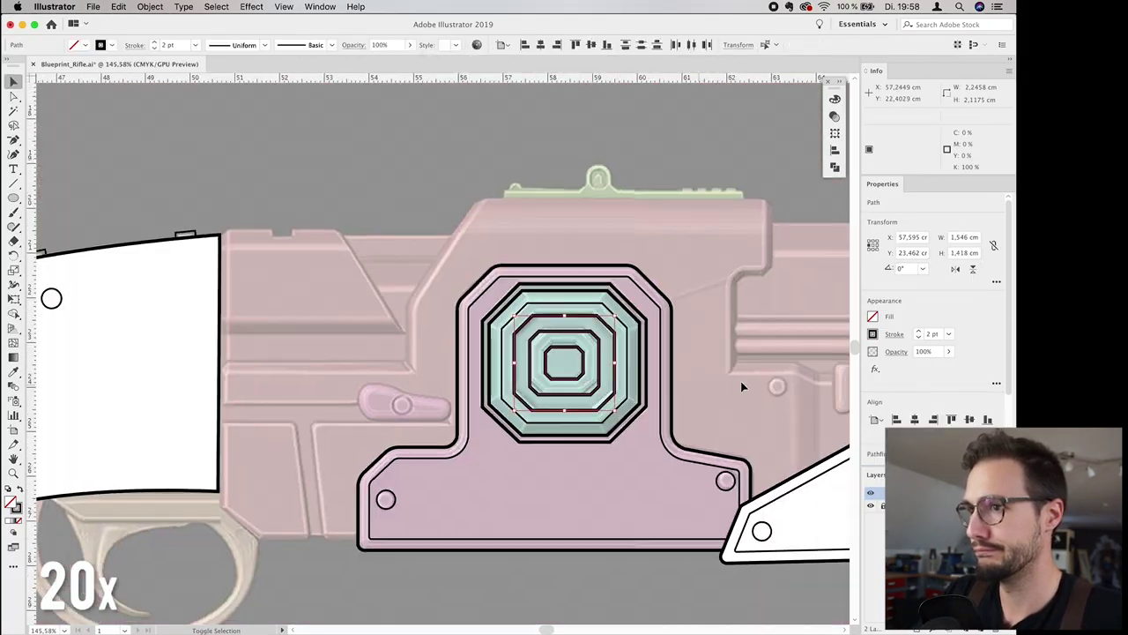
pyautogui.click(716, 328)
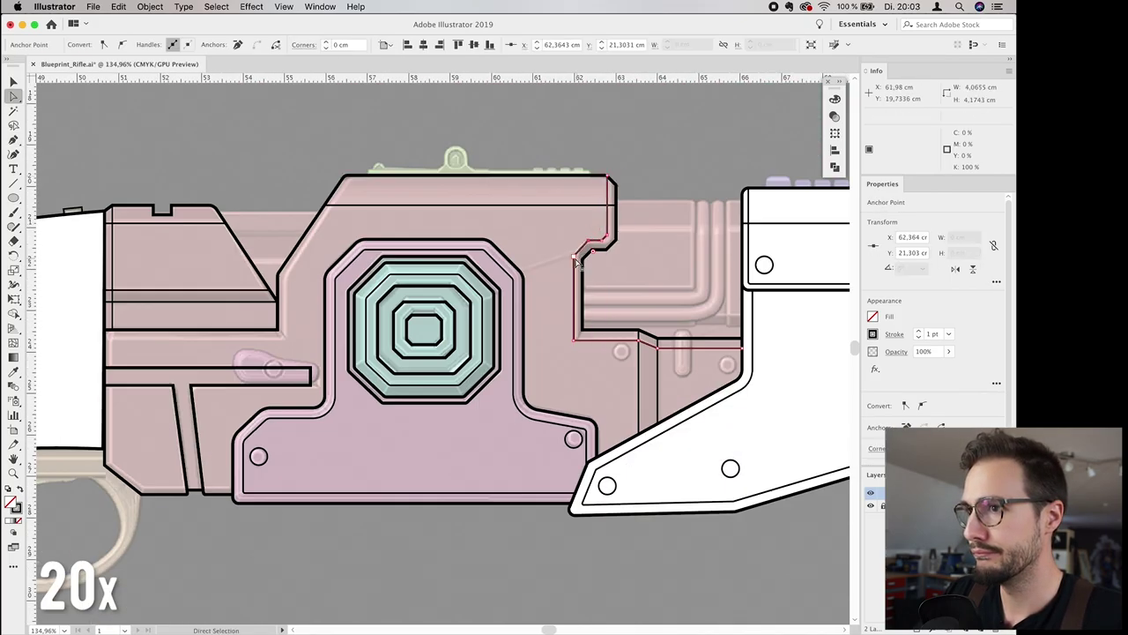
# Step: Trace the trigger guard with its trigger below the receiver and the small sight rail on top of the receiver
pyautogui.click(417, 417)
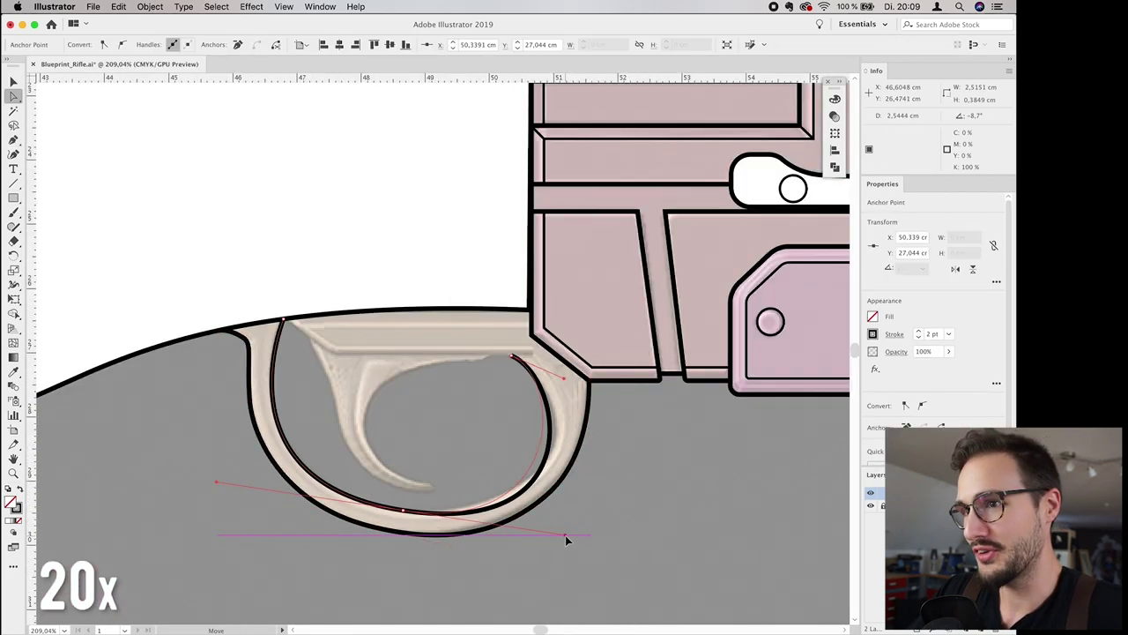
pyautogui.moveTo(335, 355); pyautogui.dragTo(298, 332)
pyautogui.click(283, 319)
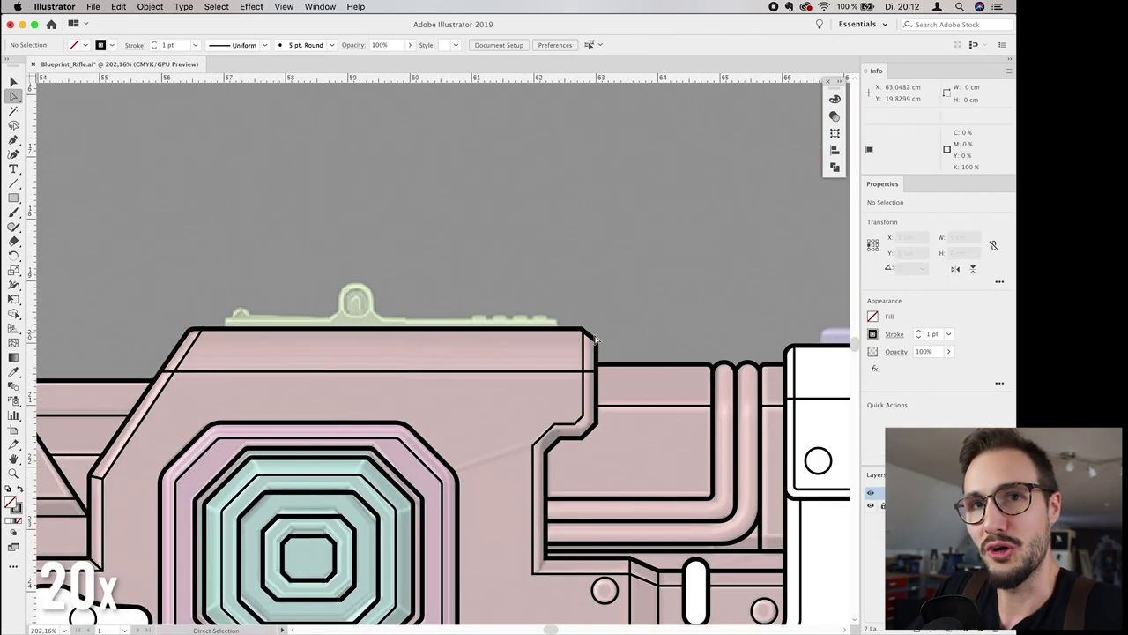
pyautogui.click(13, 198)
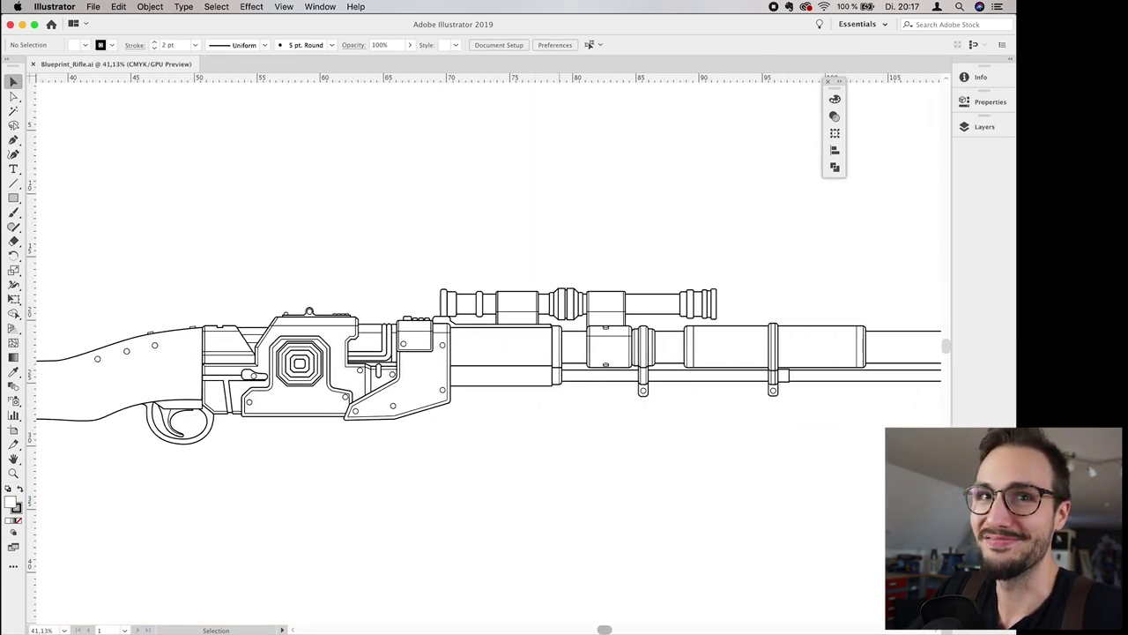
pyautogui.hscroll(6, 488, 352)
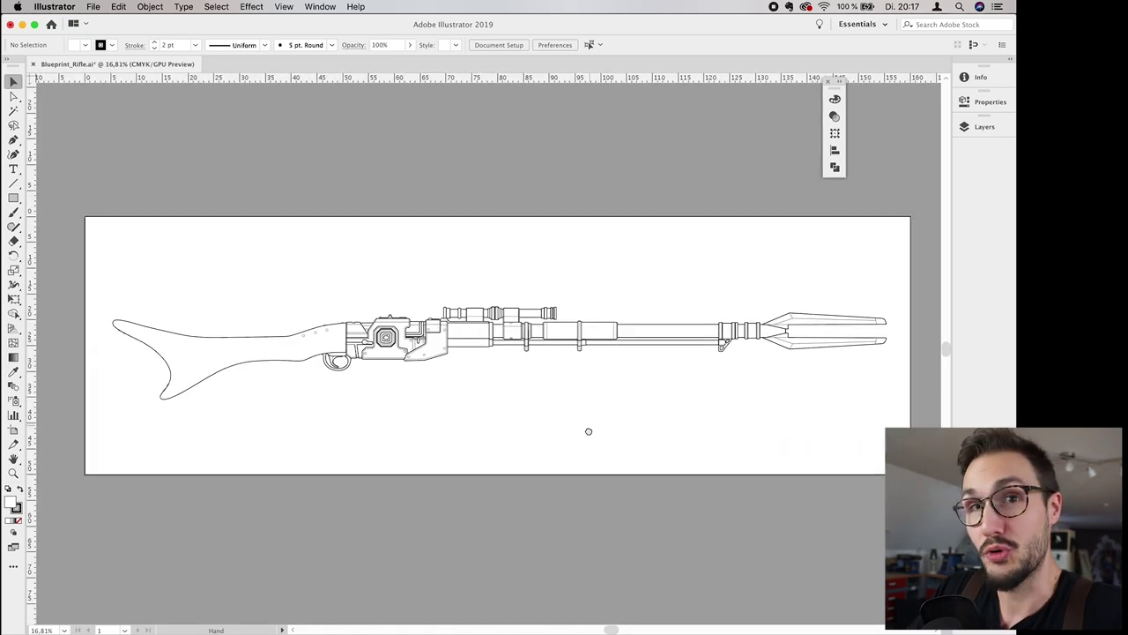
pyautogui.moveTo(589, 431); pyautogui.dragTo(588, 438)
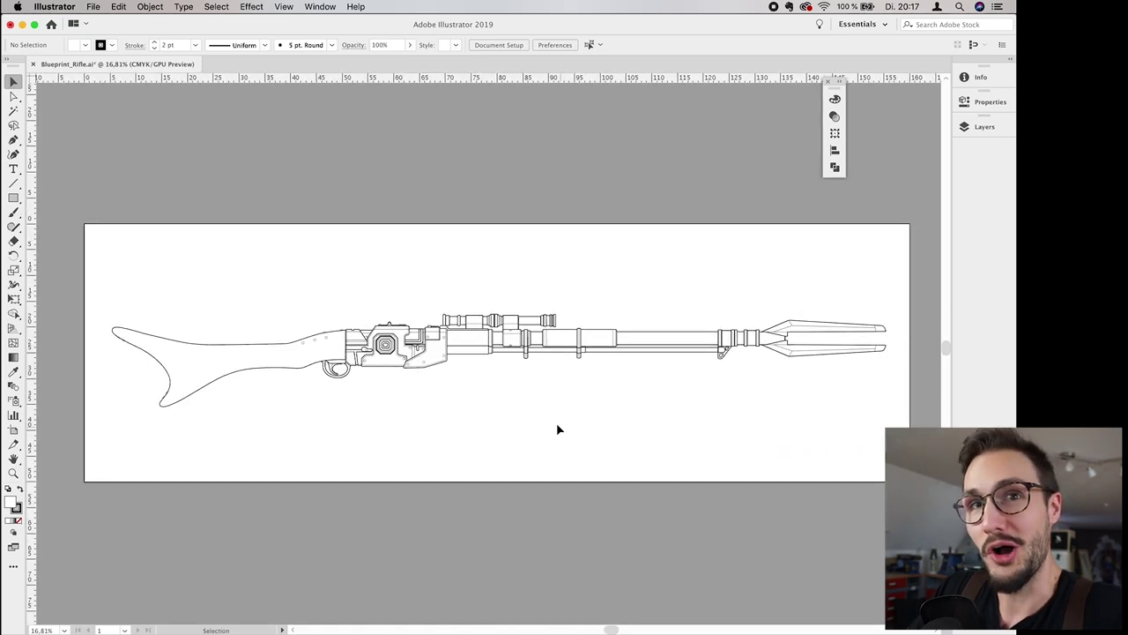
pyautogui.scroll(1, 557, 426)
pyautogui.hscroll(1, 560, 445)
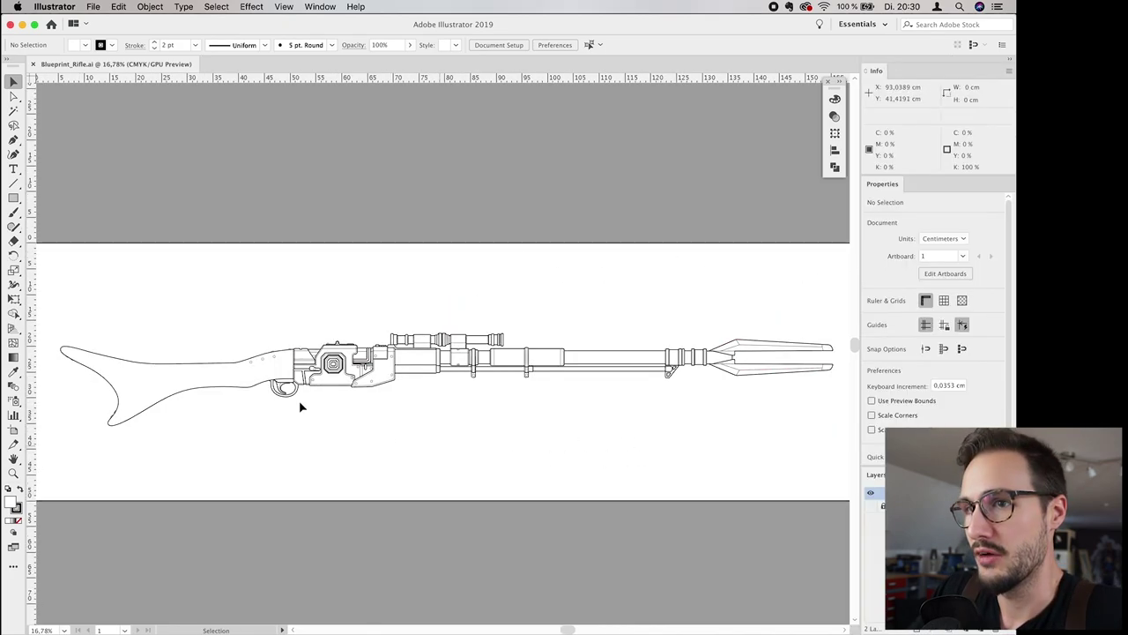
# Step: Place vertical guides at the rifle's ends, both receiver edges and the fork base, and horizontal guides at its highest and lowest points
pyautogui.moveTo(32, 227); pyautogui.dragTo(833, 287)
pyautogui.moveTo(592, 308); pyautogui.dragTo(588, 333)
pyautogui.moveTo(564, 77); pyautogui.dragTo(535, 426)
pyautogui.moveTo(32, 418); pyautogui.dragTo(293, 409)
pyautogui.moveTo(31, 405); pyautogui.dragTo(396, 405)
pyautogui.moveTo(396, 405); pyautogui.dragTo(707, 404)
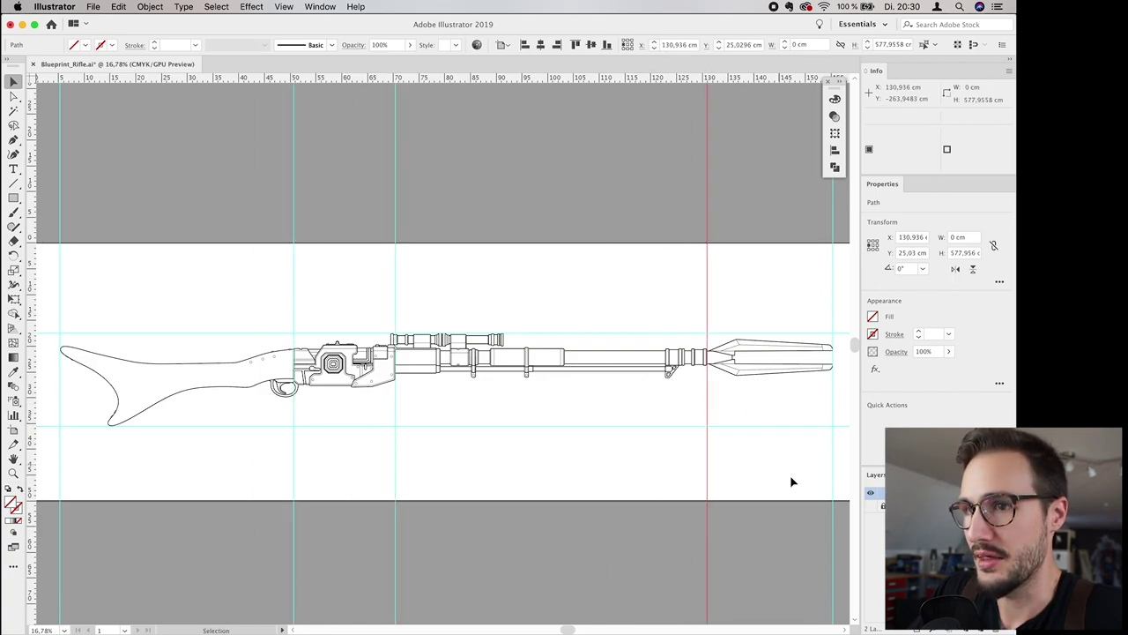
pyautogui.click(791, 484)
# Step: Place Top.jpg above the side view and Back.jpg beside the stock, scaling both reference images to match the guides
pyautogui.click(94, 7)
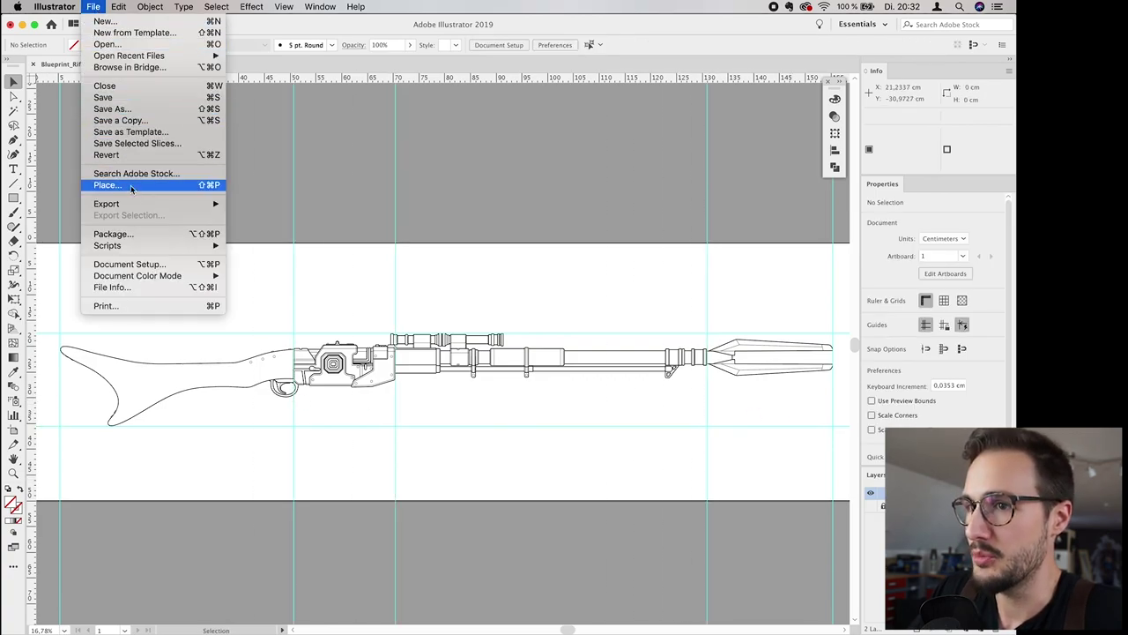
pyautogui.click(129, 183)
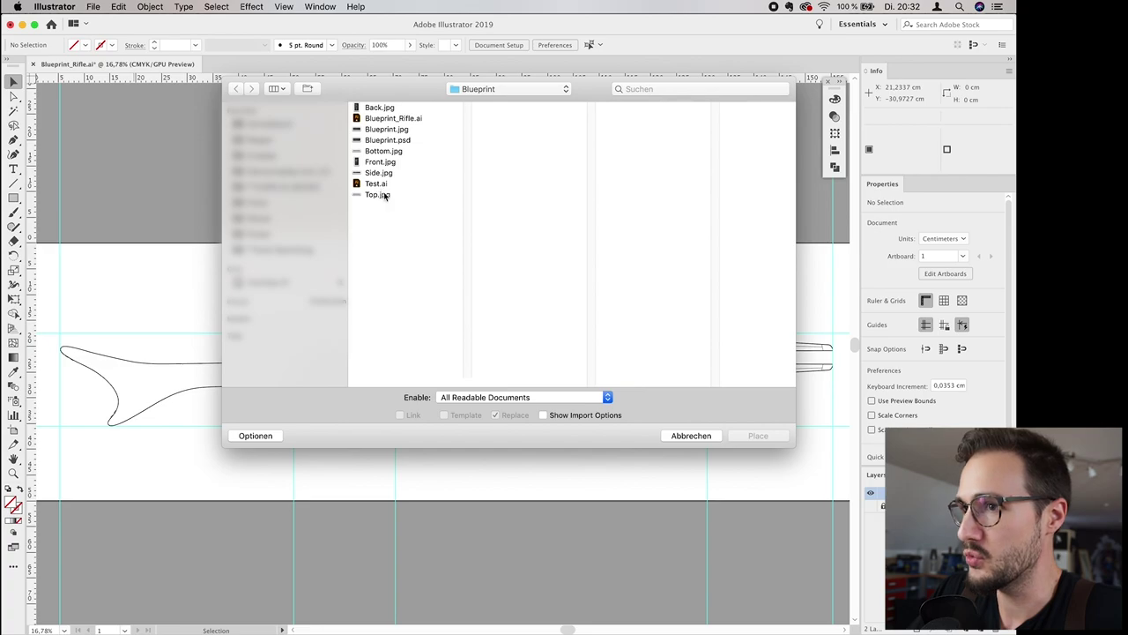
pyautogui.click(384, 195)
pyautogui.moveTo(56, 248); pyautogui.dragTo(829, 342)
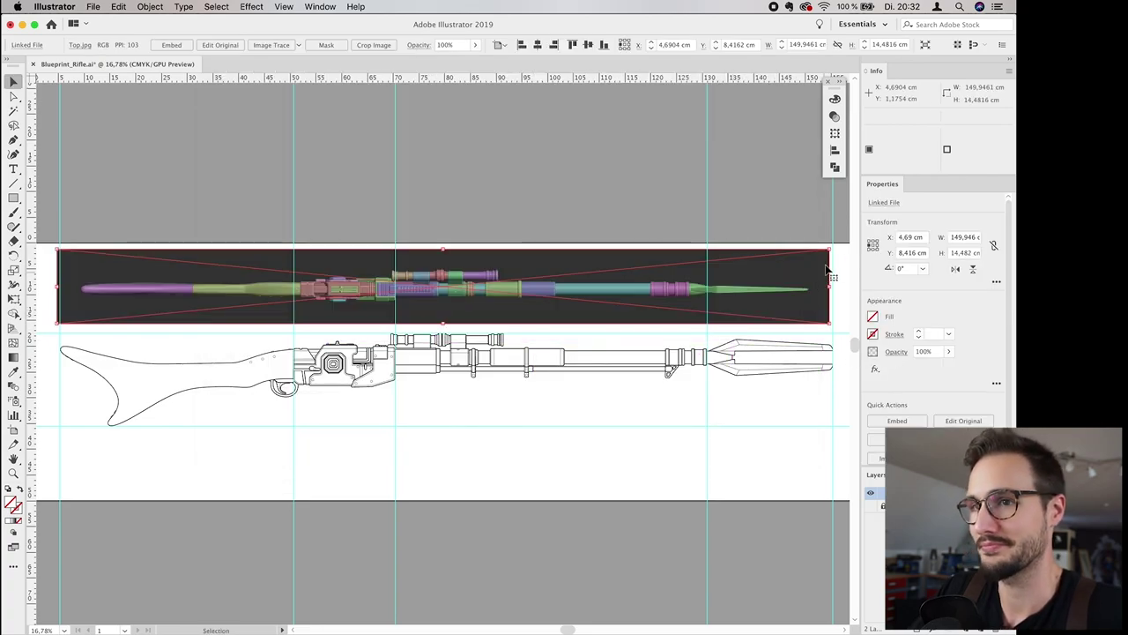
pyautogui.moveTo(830, 250); pyautogui.dragTo(833, 249)
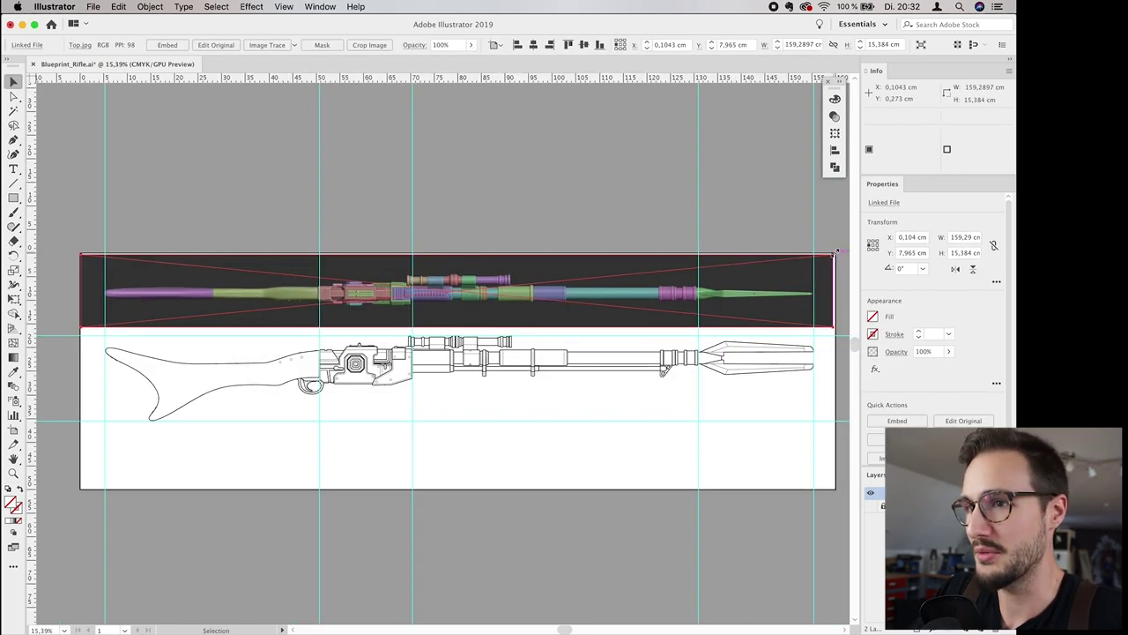
pyautogui.moveTo(164, 312); pyautogui.dragTo(229, 433)
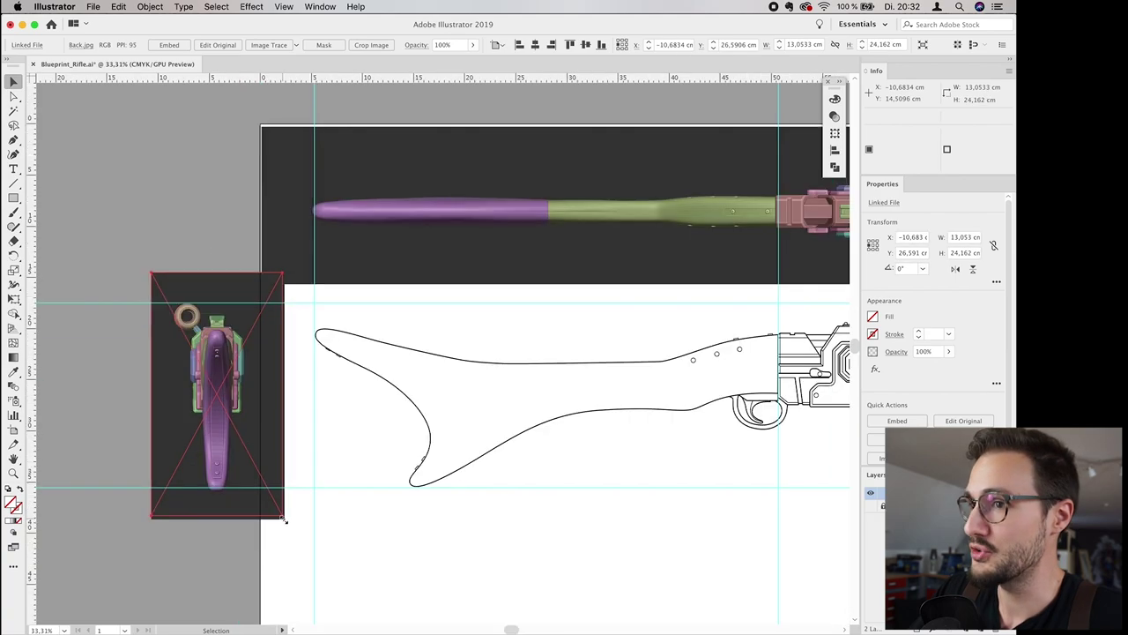
pyautogui.moveTo(284, 520); pyautogui.dragTo(285, 518)
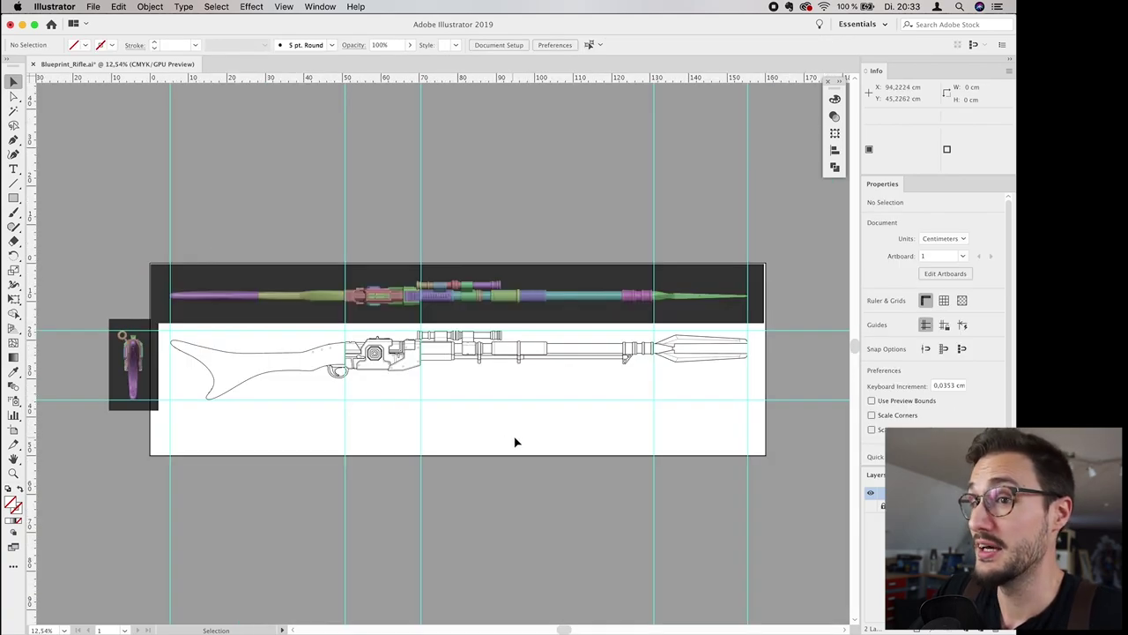
# Step: Extend the artboard past the back-view image to about 173.35 cm wide and raise its upper edge slightly
pyautogui.click(499, 45)
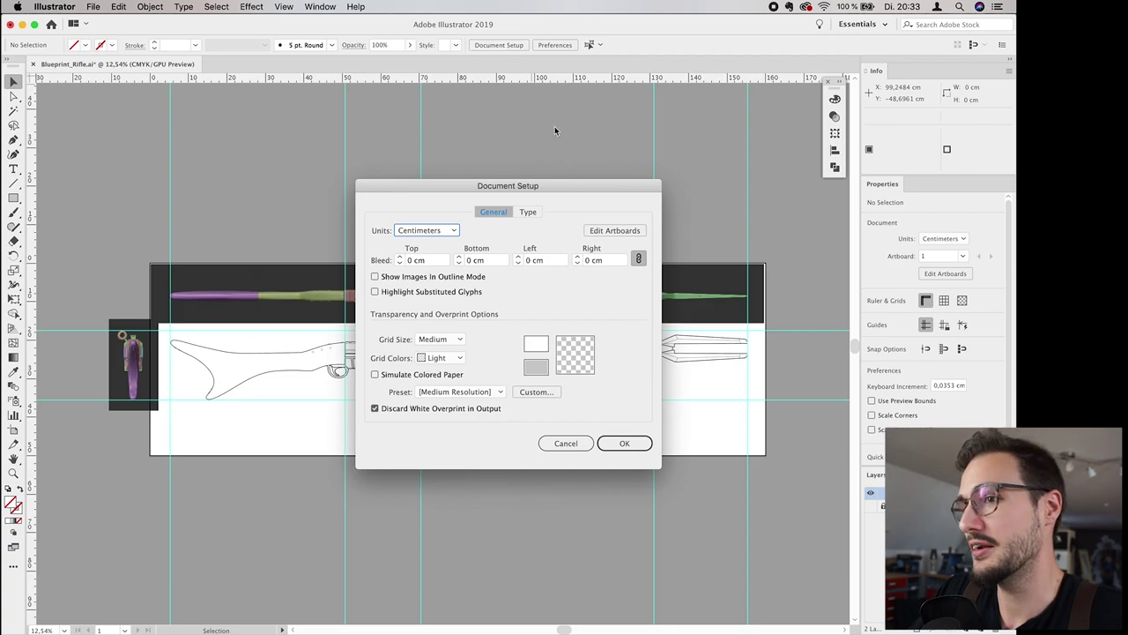
pyautogui.click(617, 231)
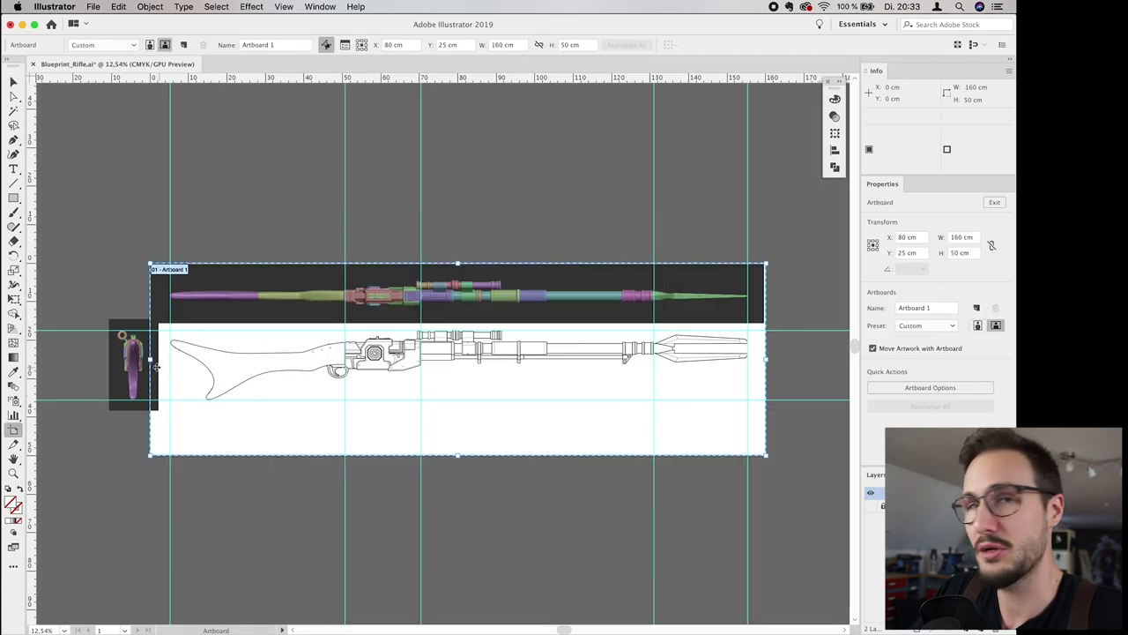
pyautogui.moveTo(151, 359); pyautogui.dragTo(97, 360)
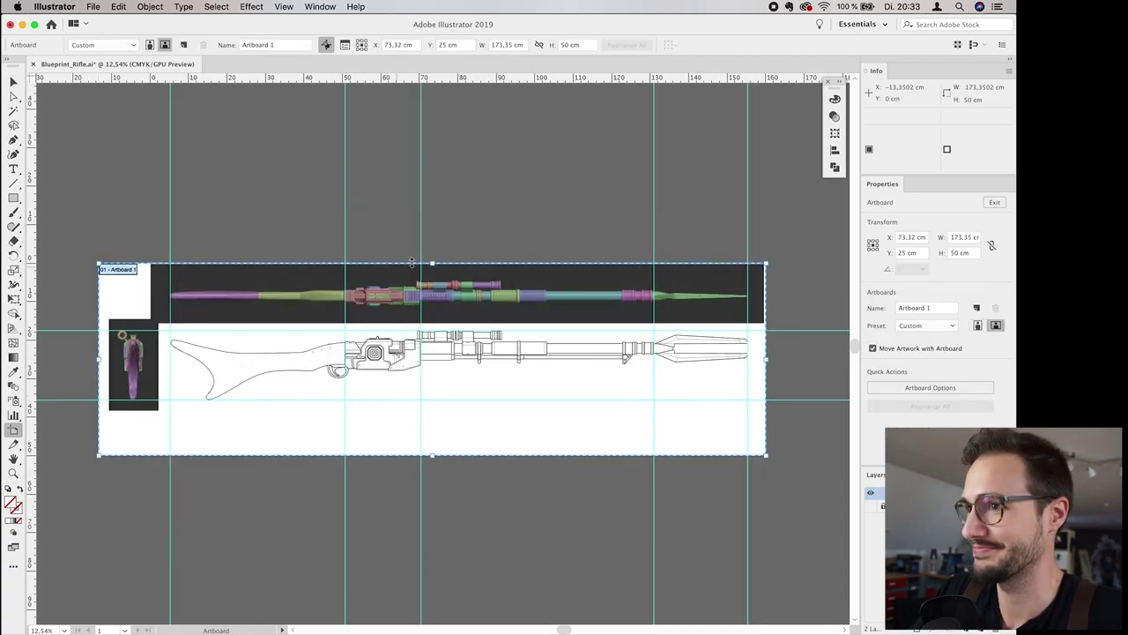
pyautogui.moveTo(432, 263); pyautogui.dragTo(432, 252)
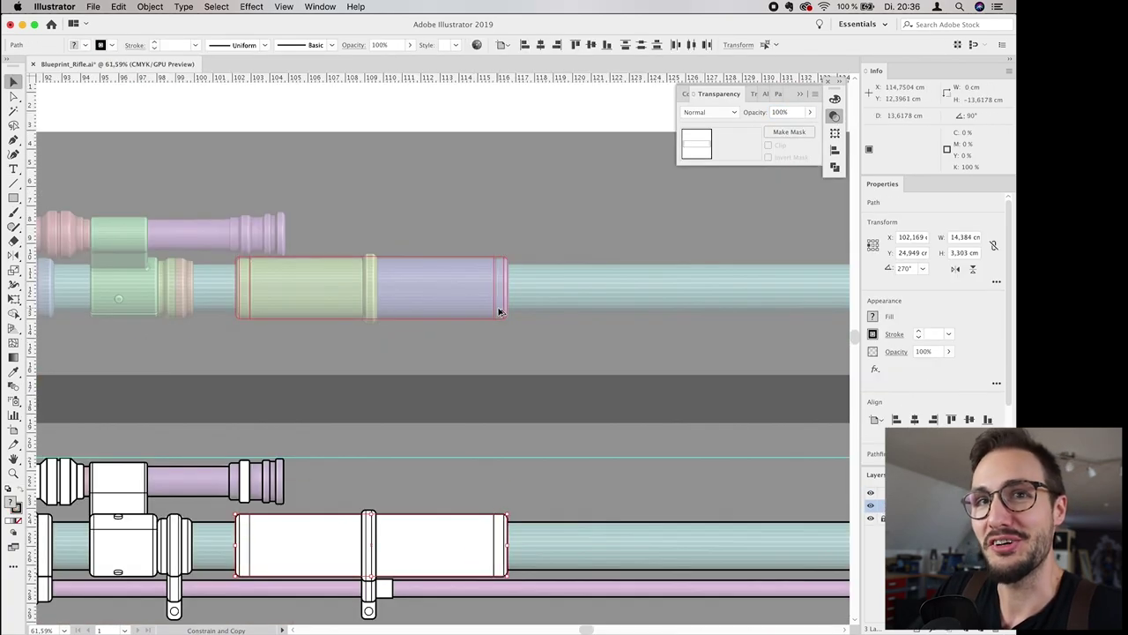
# Step: Copy the barrel sleeve and its band from the side view onto the top view and delete the band's protruding lines
pyautogui.moveTo(465, 278); pyautogui.dragTo(465, 282)
pyautogui.click(366, 329)
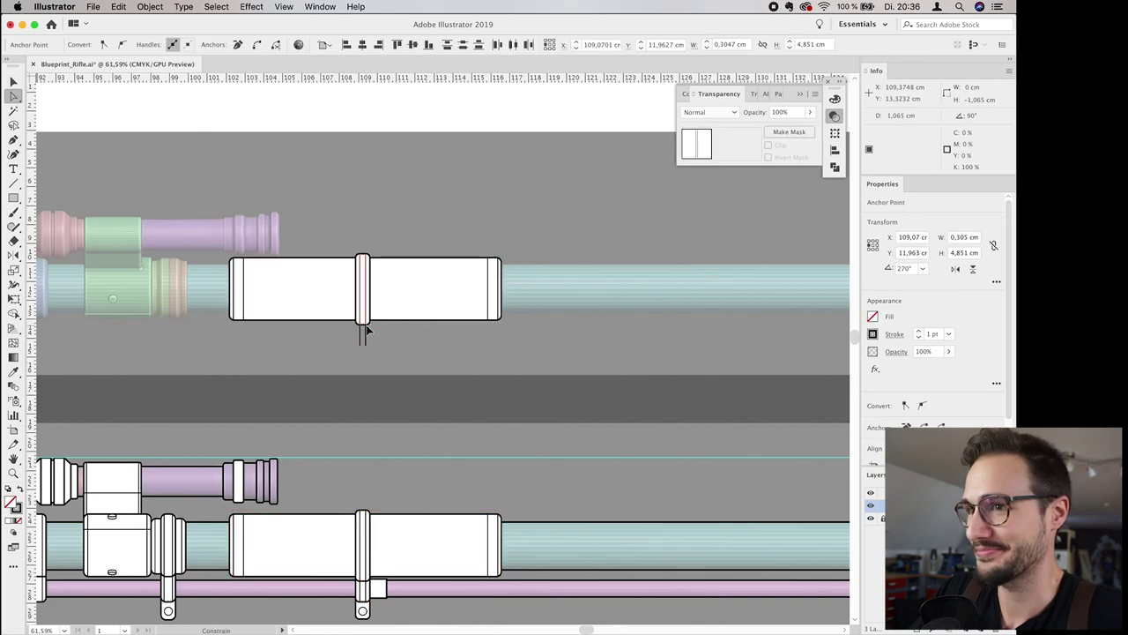
pyautogui.press('Delete')
# Step: Copy the barrel tube and the muzzle rings from the side view straight up onto the top view
pyautogui.hscroll(5, 440, 353)
pyautogui.click(502, 512)
pyautogui.keyDown('shift'); pyautogui.click(778, 537); pyautogui.keyUp('shift')
pyautogui.moveTo(586, 514); pyautogui.dragTo(586, 258)
pyautogui.click(579, 361)
pyautogui.hscroll(3, 579, 361)
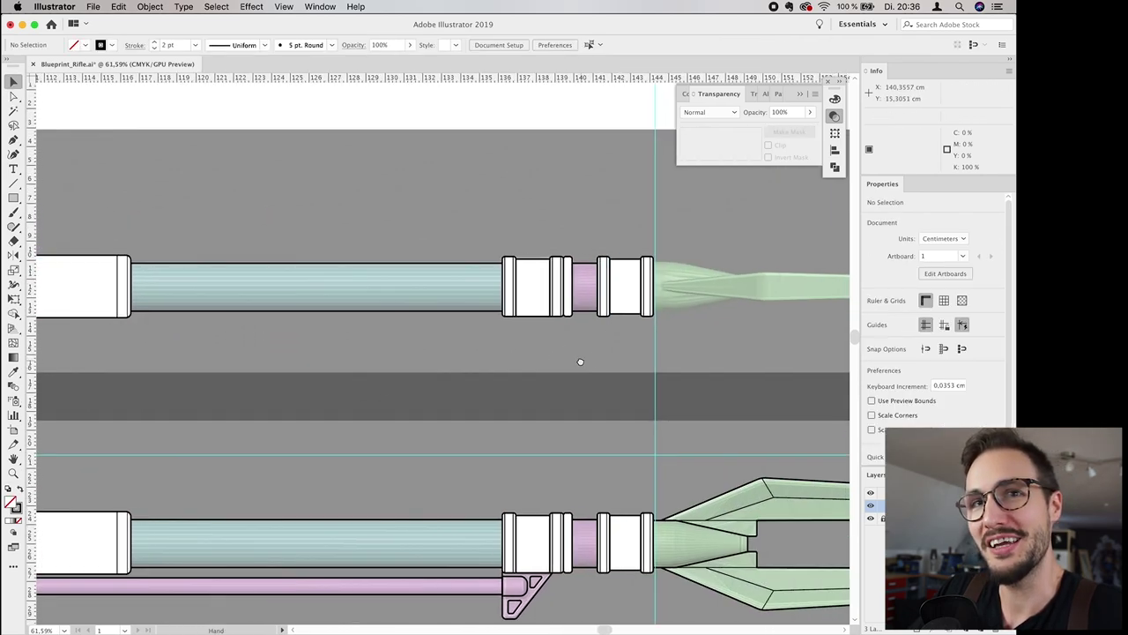
# Step: Copy the next barrel parts toward the scope mount onto the top view and select the points protruding below them
pyautogui.hscroll(-10, 547, 441)
pyautogui.moveTo(529, 496); pyautogui.dragTo(485, 514)
pyautogui.keyDown('alt'); pyautogui.keyDown('shift'); pyautogui.moveTo(514, 539); pyautogui.dragTo(539, 283); pyautogui.keyUp('shift'); pyautogui.keyUp('alt')
pyautogui.press('a')
pyautogui.moveTo(526, 364); pyautogui.dragTo(491, 337)
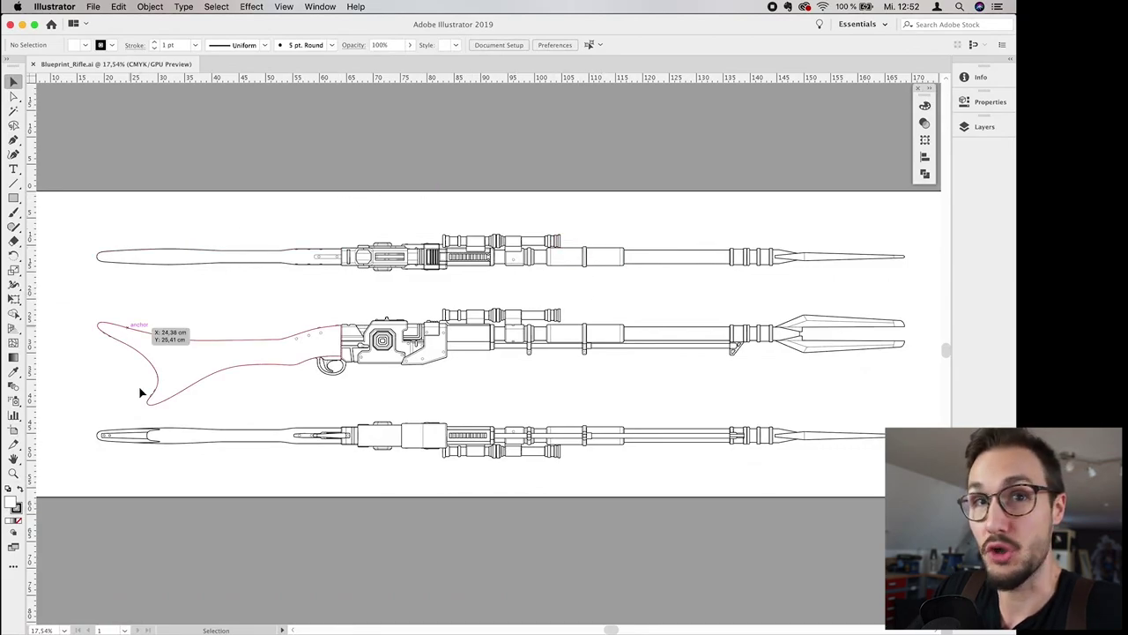
# Step: Open the print settings for the side-view blueprint and set DIN A3 media with scaling set to Tile Full Pages
pyautogui.moveTo(565, 629); pyautogui.dragTo(653, 631)
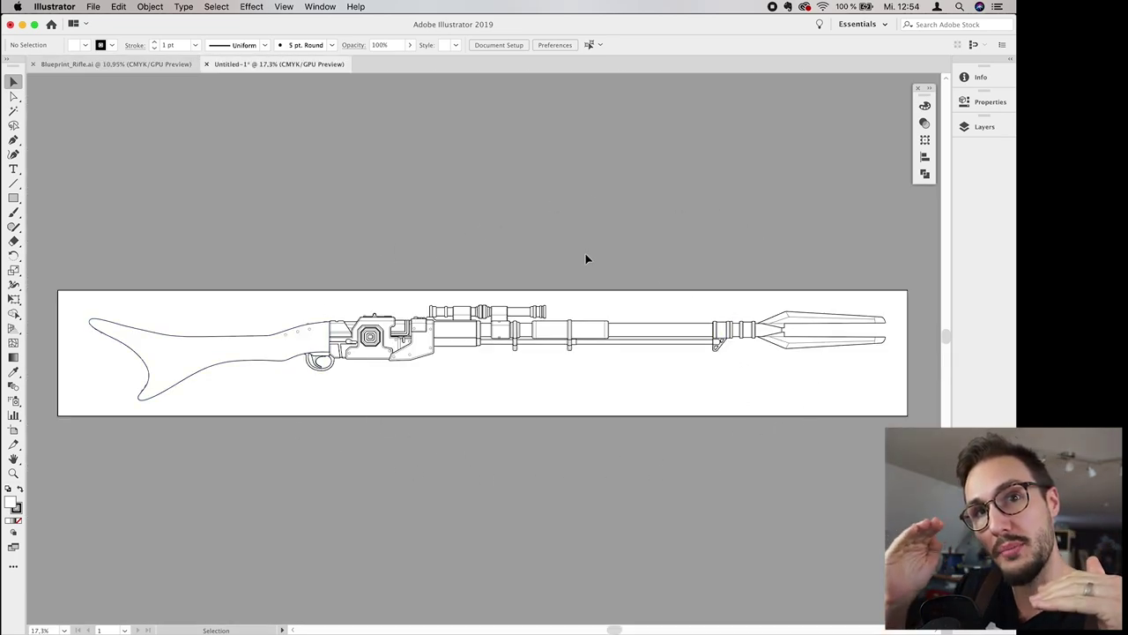
pyautogui.click(97, 7)
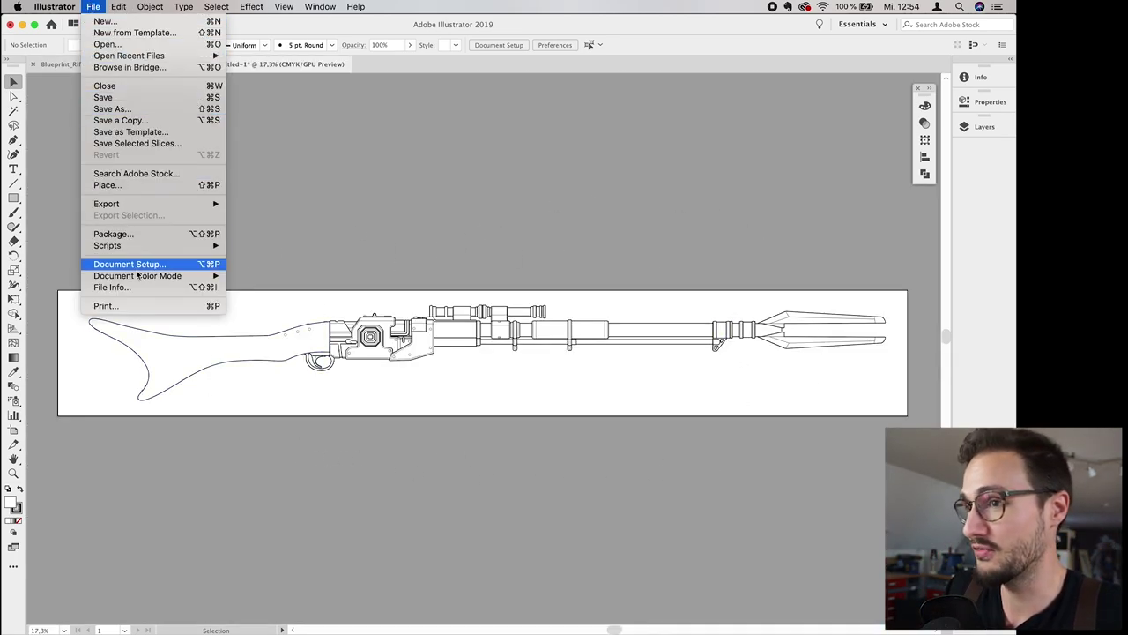
pyautogui.click(149, 306)
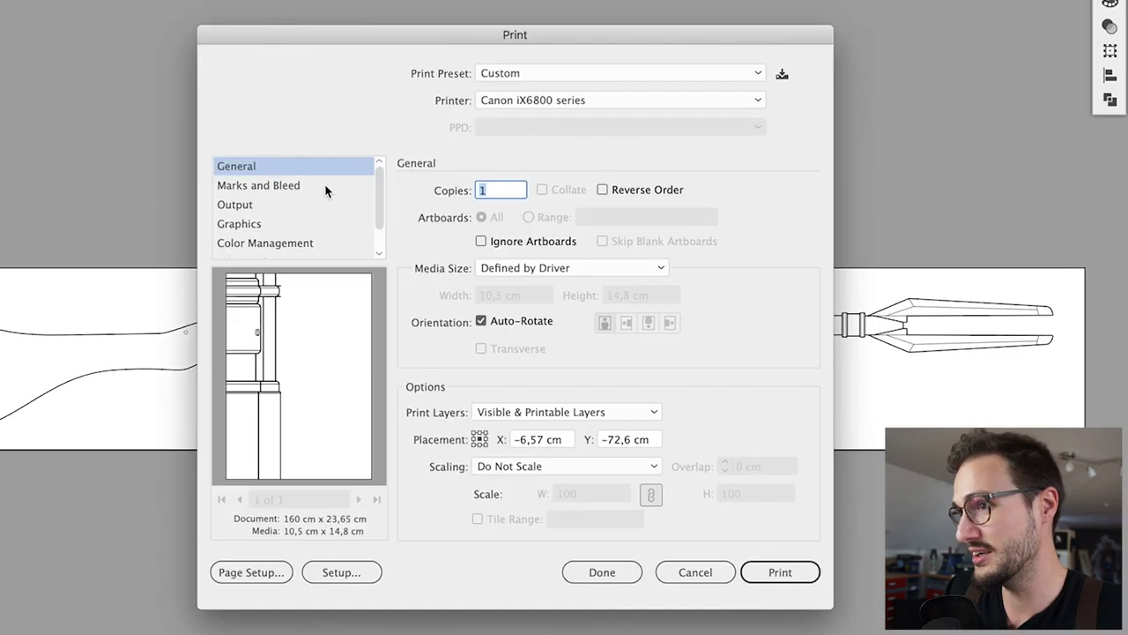
pyautogui.click(543, 464)
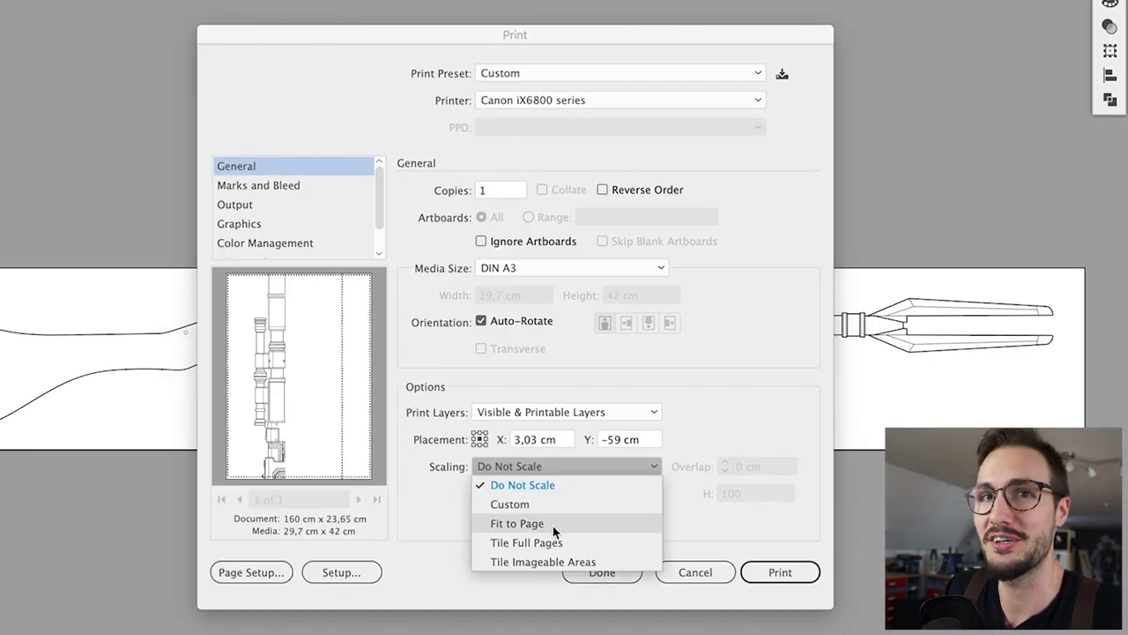
pyautogui.click(572, 542)
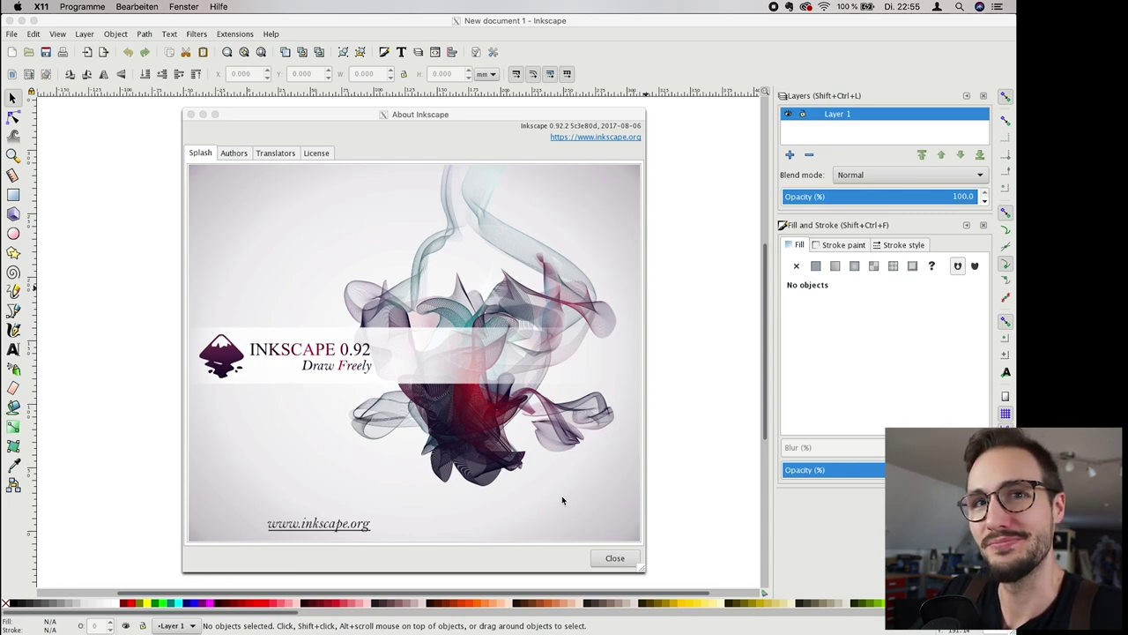
# Step: Switch to Inkscape, dismiss the About window, and set the document's custom page size to 160 cm wide by 50 cm high
pyautogui.click(616, 558)
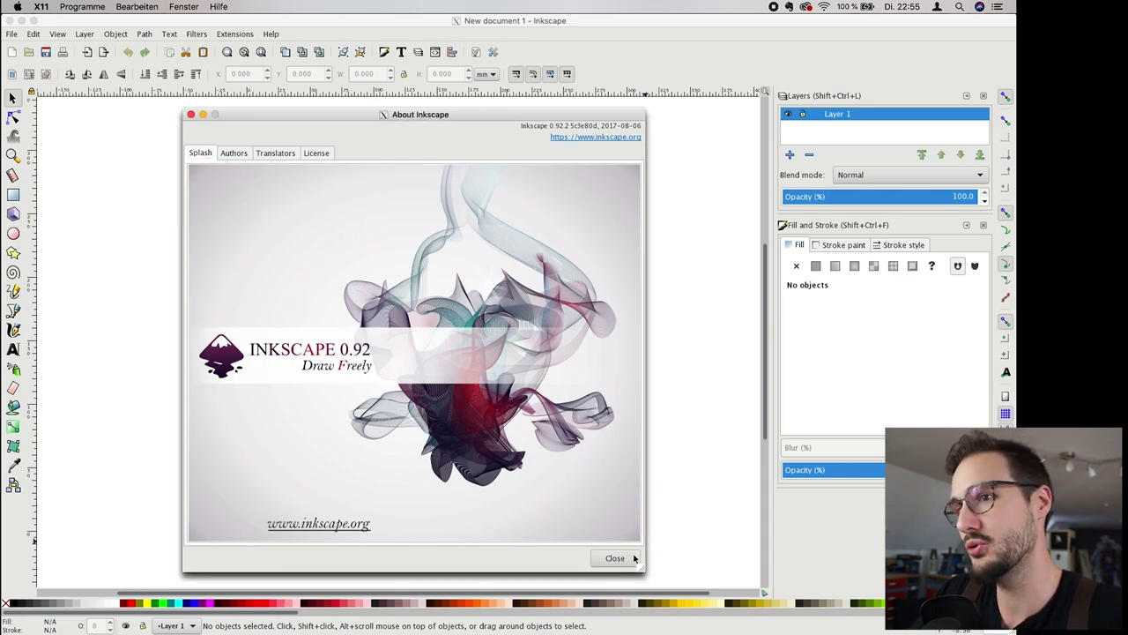
pyautogui.click(623, 559)
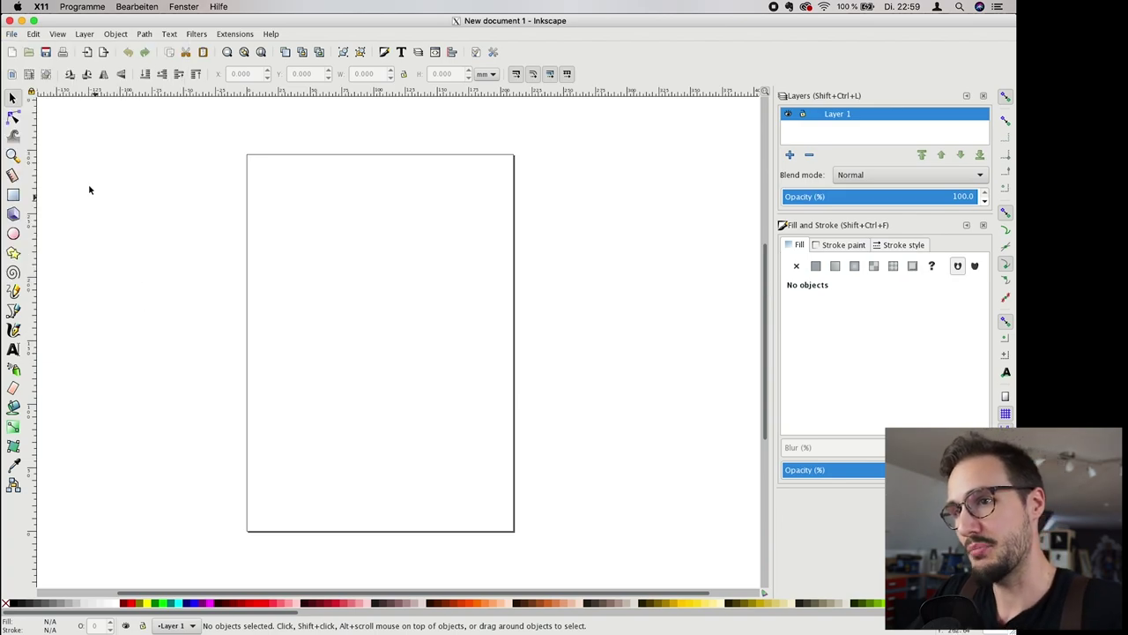
pyautogui.click(12, 33)
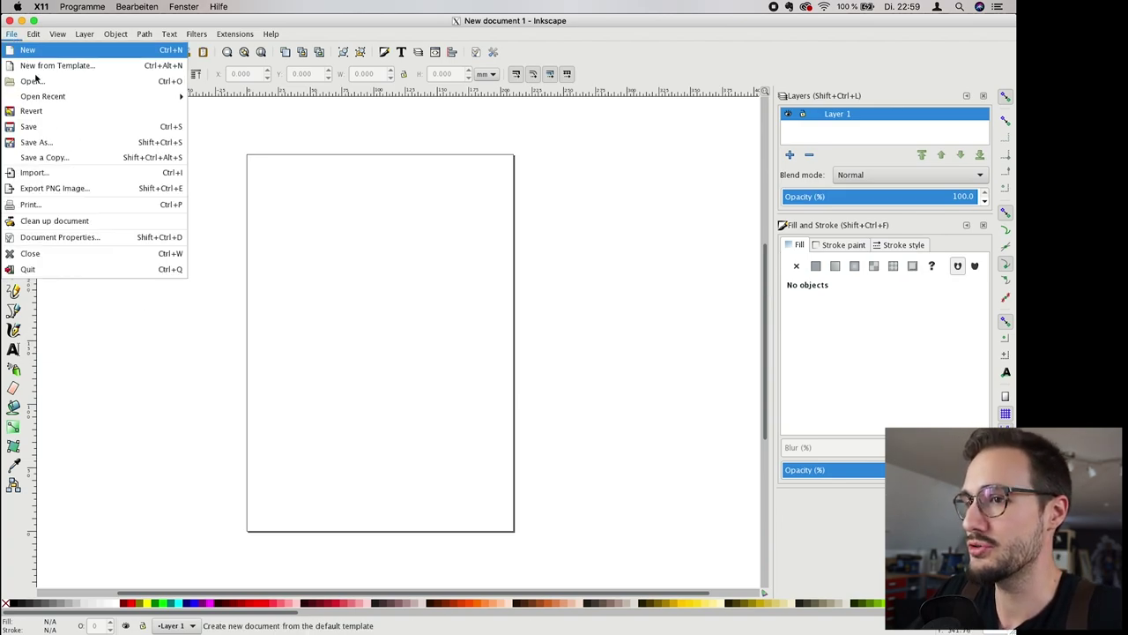
pyautogui.click(91, 236)
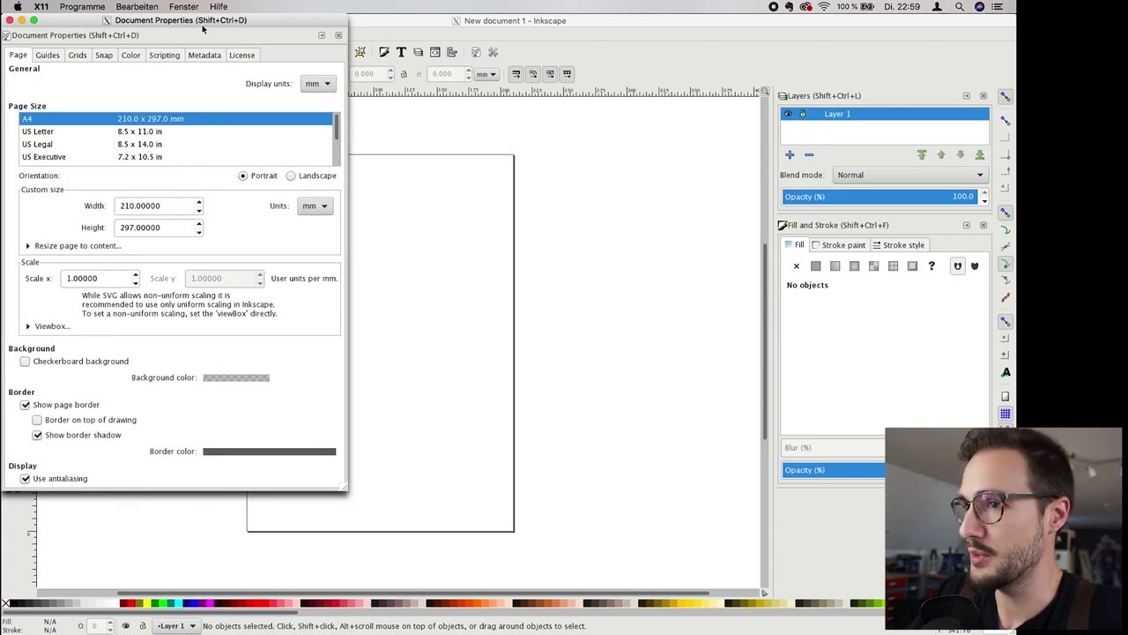
pyautogui.moveTo(208, 29); pyautogui.dragTo(363, 118)
pyautogui.click(474, 303)
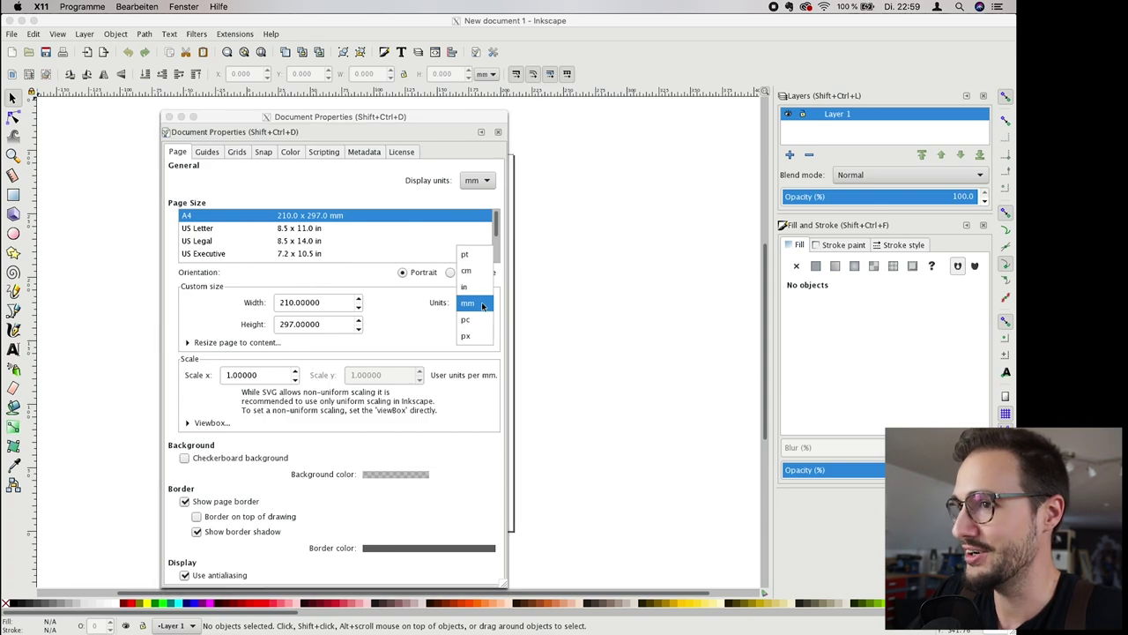
pyautogui.click(475, 262)
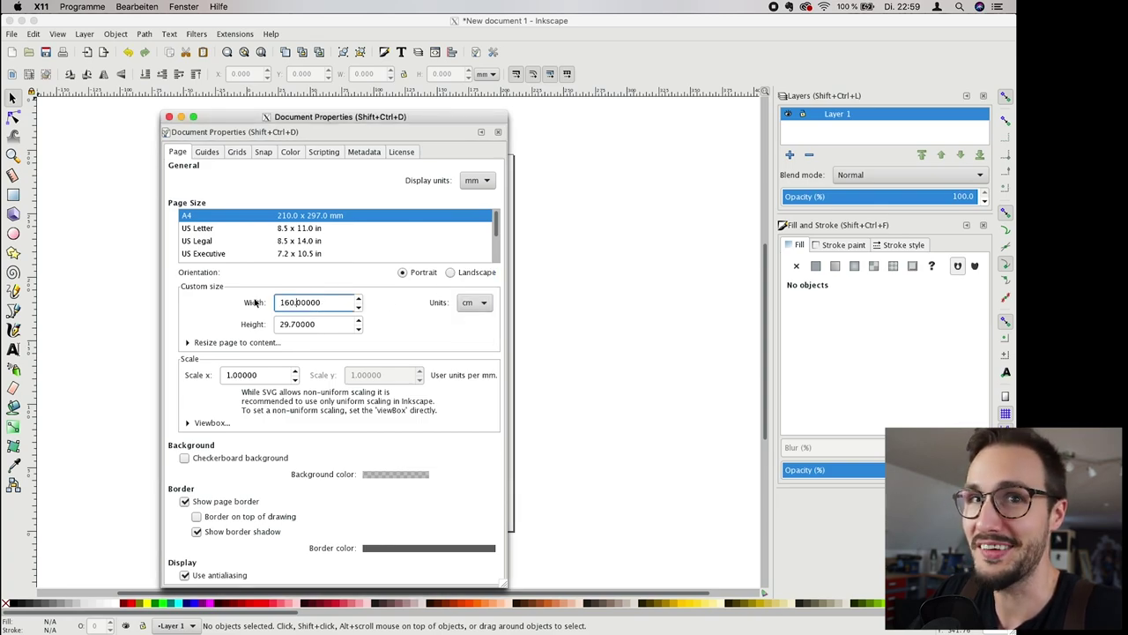
pyautogui.moveTo(292, 324); pyautogui.dragTo(266, 326)
pyautogui.write('50')
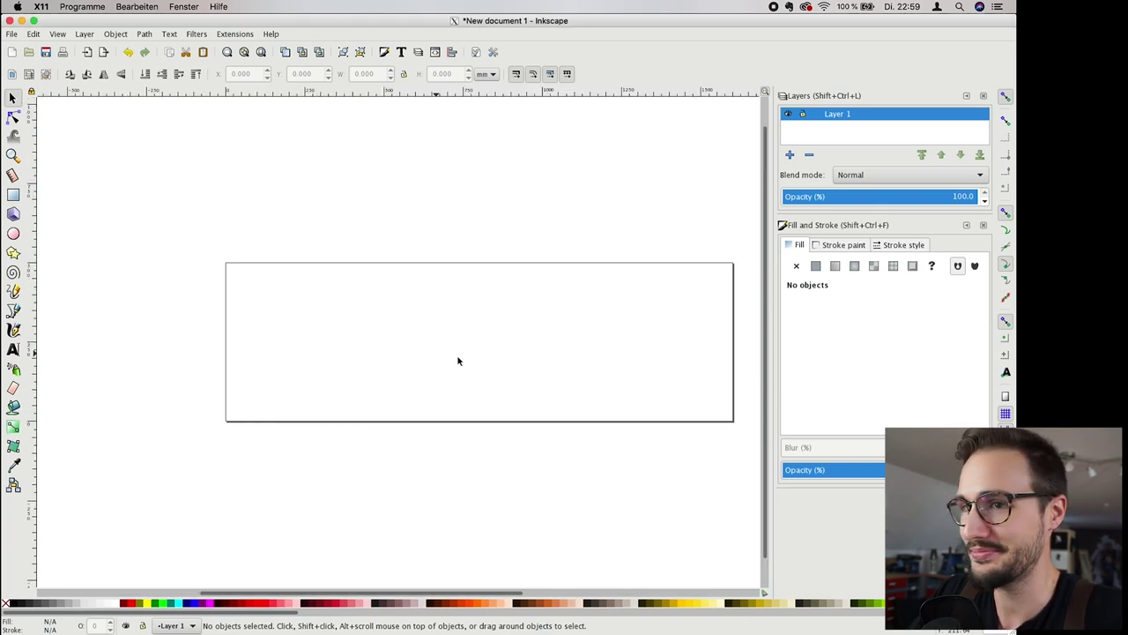
# Step: Import the side-view reference image Side.jpg onto the page as an embedded image
pyautogui.press('space')
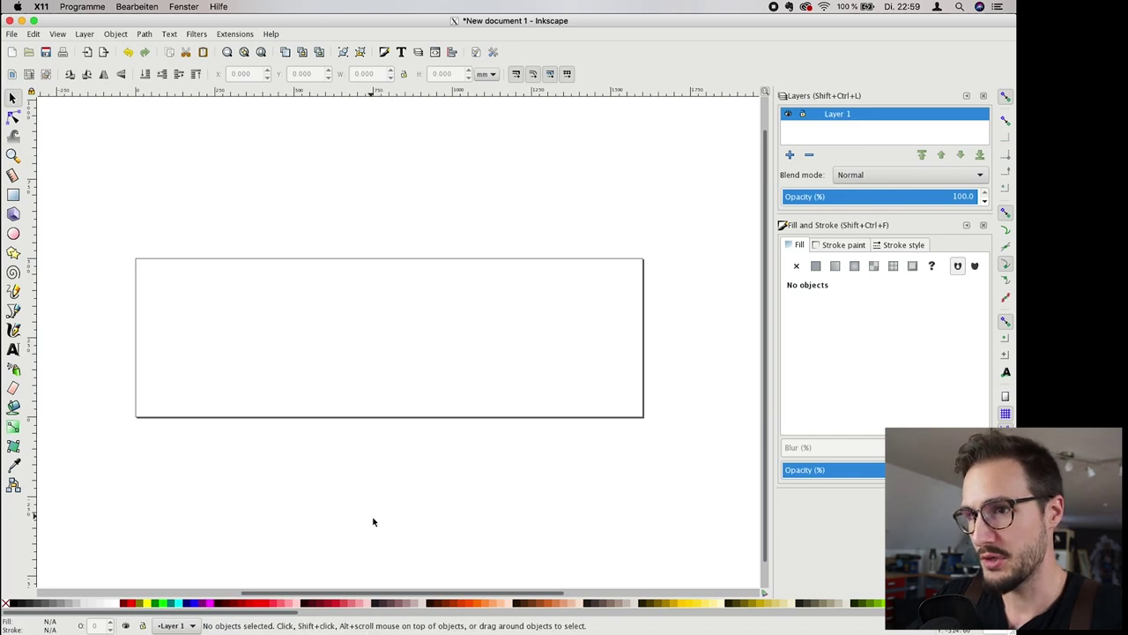
pyautogui.click(17, 36)
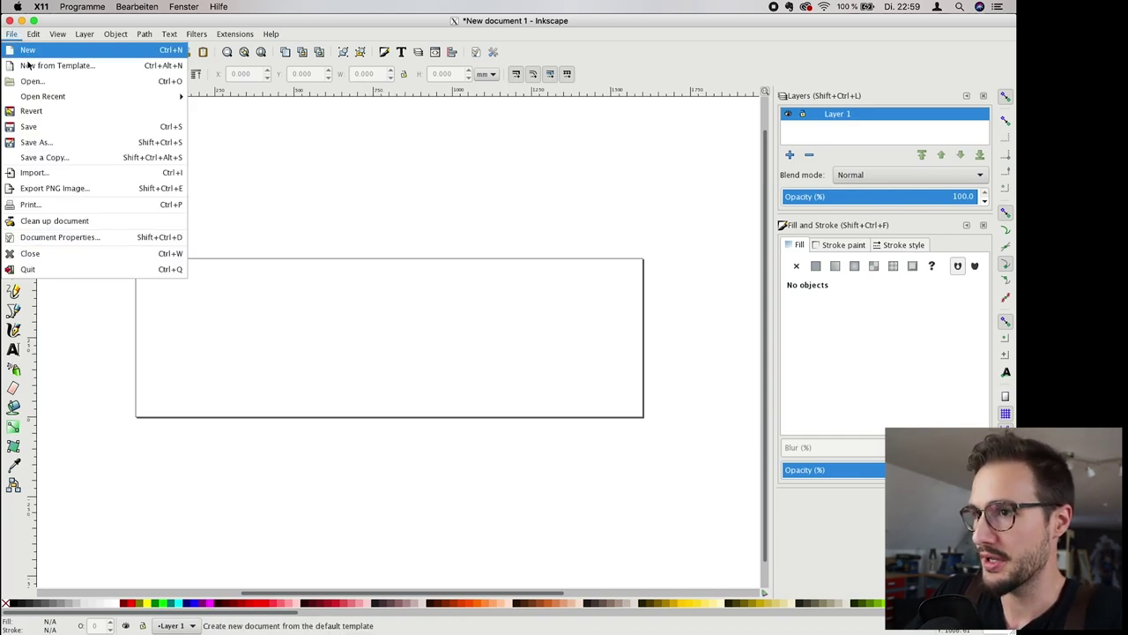
pyautogui.click(40, 174)
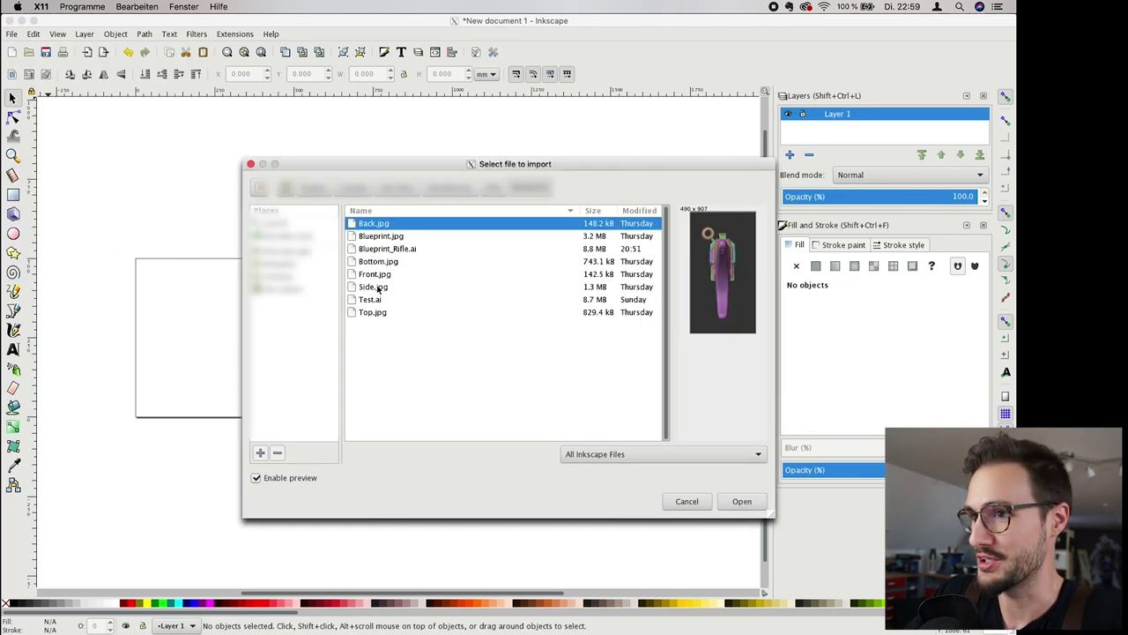
pyautogui.click(378, 288)
pyautogui.click(736, 499)
pyautogui.click(579, 408)
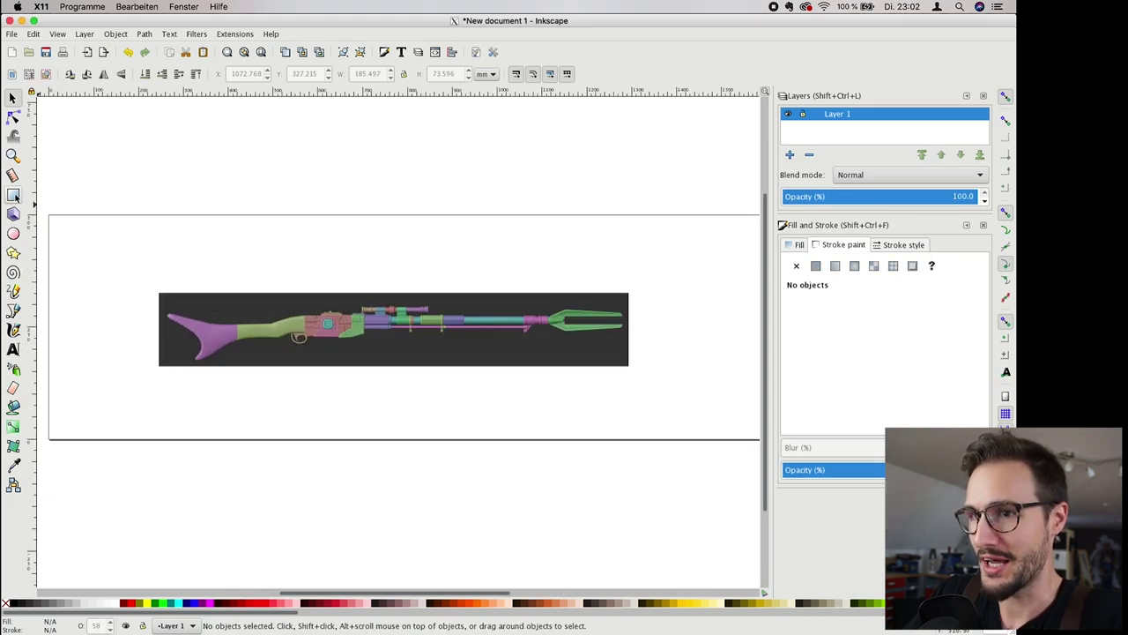
# Step: Draw a rectangle about 136 × 33 cm around the rifle image and give it no fill and a red stroke
pyautogui.click(13, 196)
pyautogui.moveTo(104, 251); pyautogui.dragTo(716, 400)
pyautogui.click(798, 246)
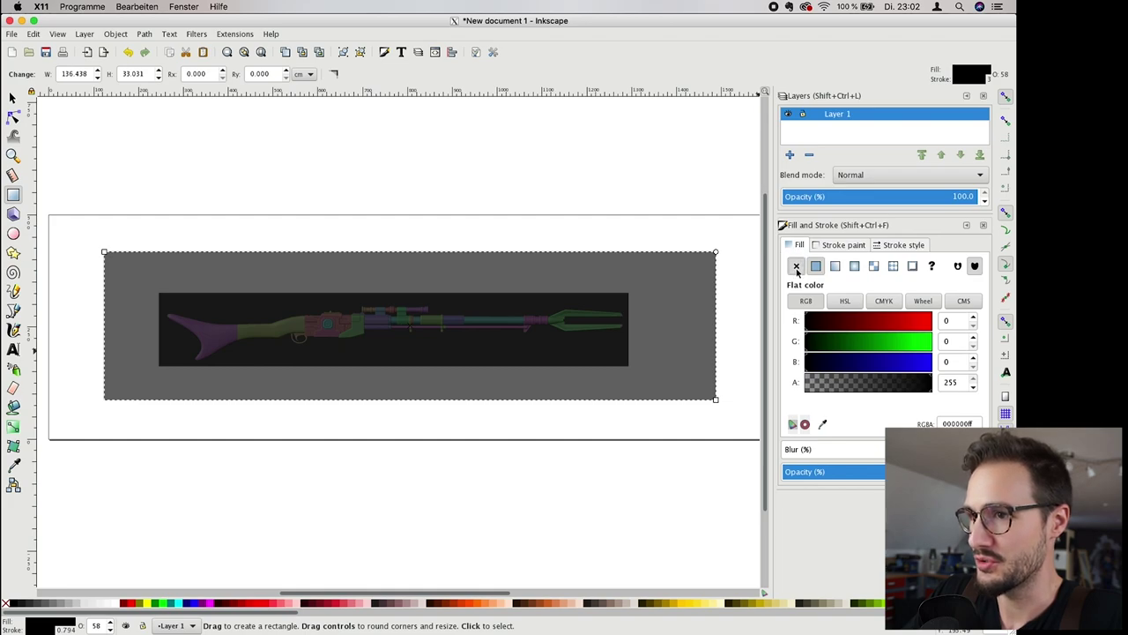
pyautogui.click(796, 267)
pyautogui.click(842, 246)
pyautogui.click(933, 322)
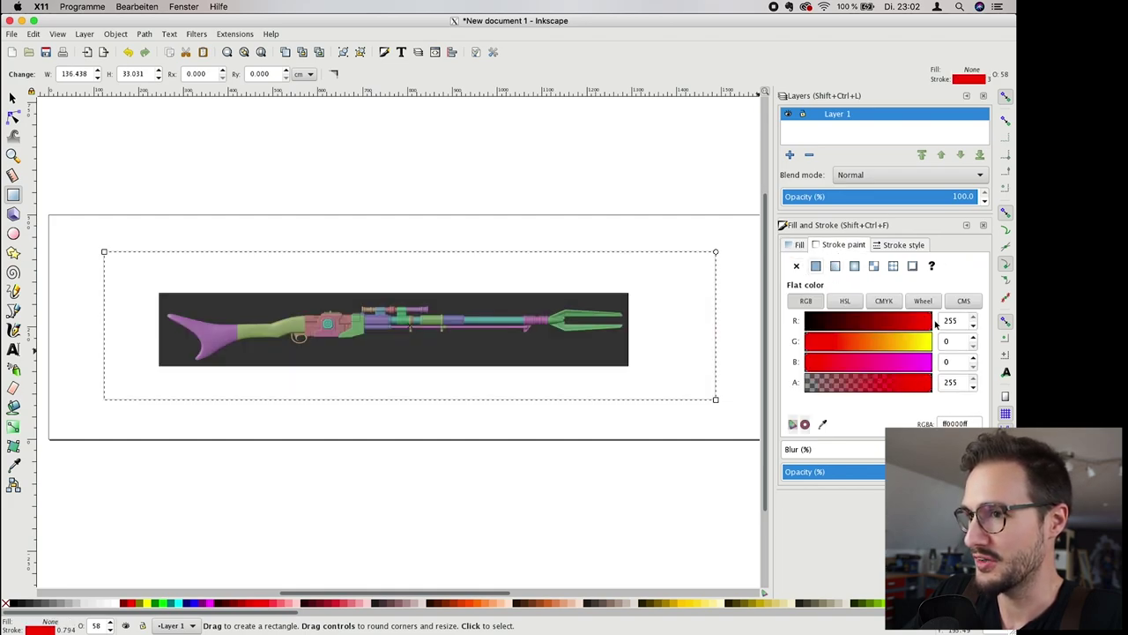
# Step: Set the red rectangle's size to 150 × 30 cm and reposition it so it surrounds the rifle image
pyautogui.tripleClick(61, 74)
pyautogui.write('150')
pyautogui.press('Tab')
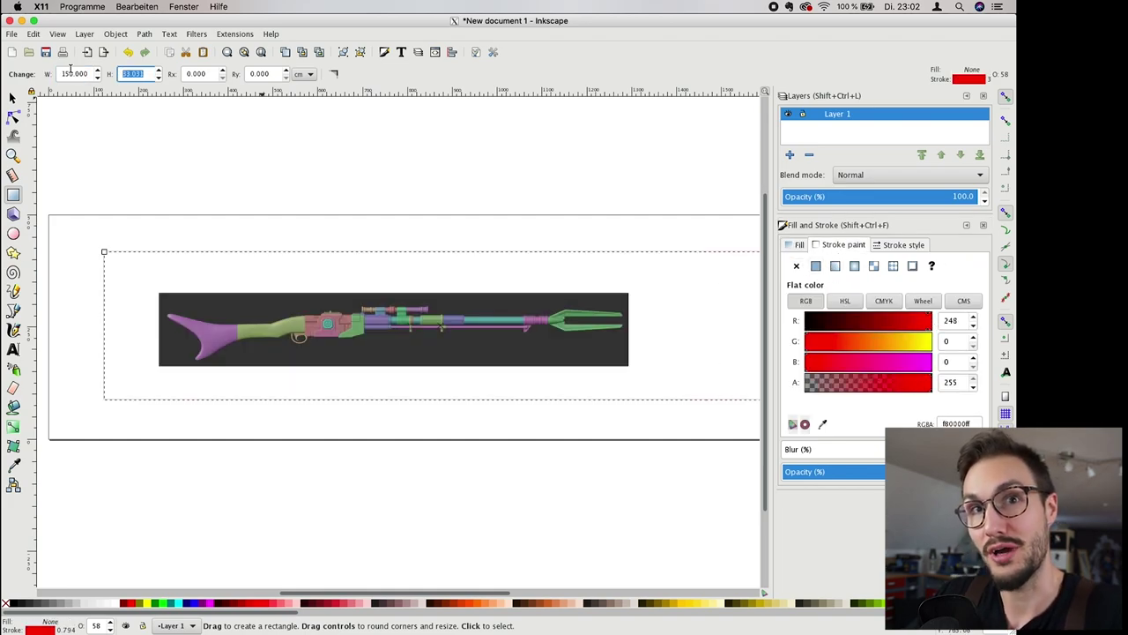
pyautogui.write('30')
pyautogui.press('Tab')
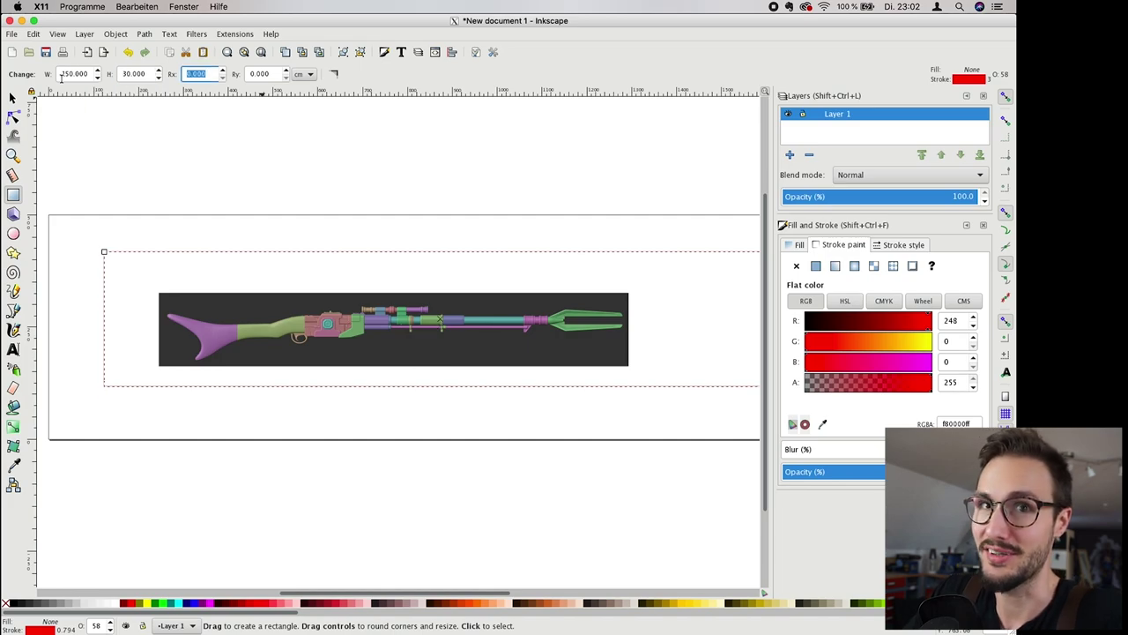
pyautogui.click(12, 99)
pyautogui.moveTo(556, 236); pyautogui.dragTo(549, 256)
pyautogui.click(564, 210)
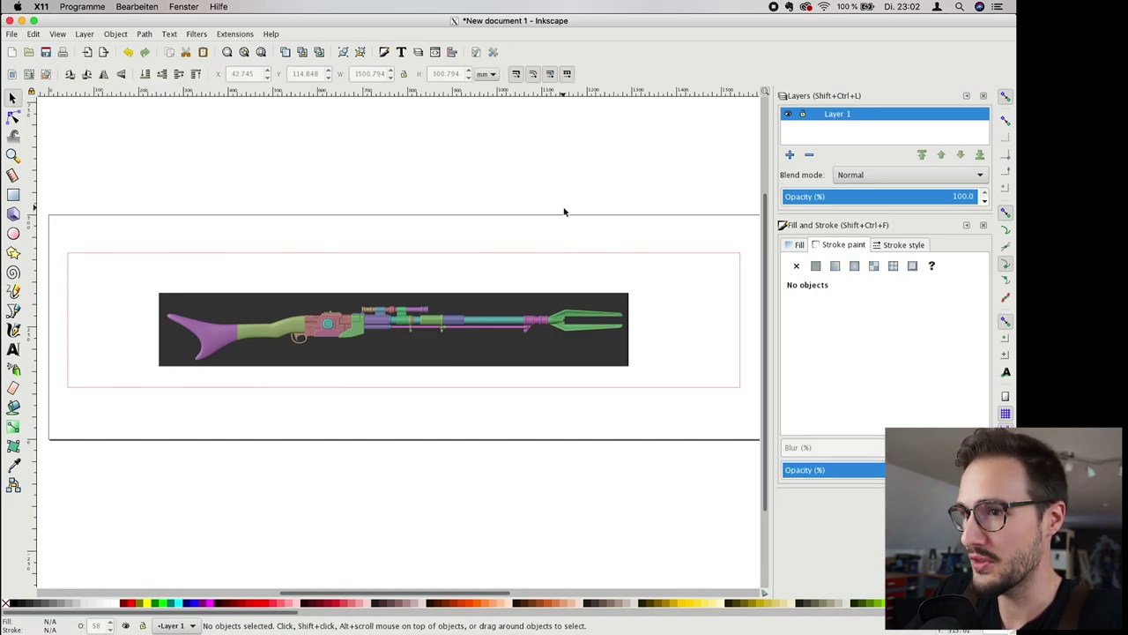
# Step: Scale the reference image proportionally until the rifle spans the red rectangle's full width, and delete the rectangle
pyautogui.click(544, 335)
pyautogui.moveTo(632, 289)
pyautogui.mouseDown()
pyautogui.moveTo(635, 255)
pyautogui.moveTo(700, 280)
pyautogui.moveTo(749, 273)
pyautogui.mouseUp()
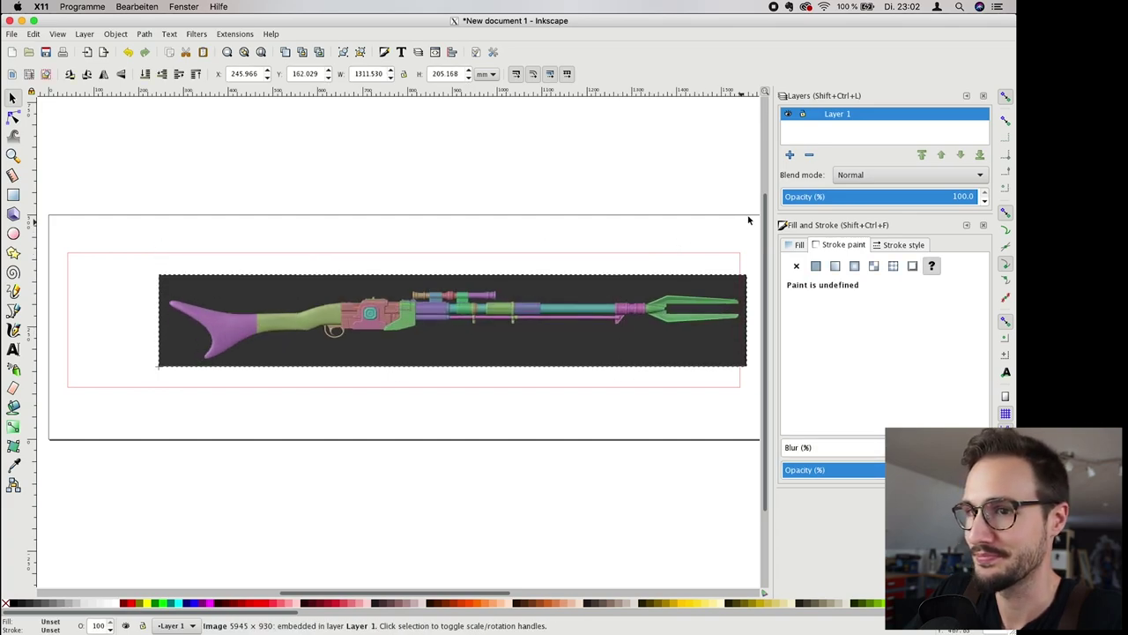
pyautogui.moveTo(155, 372); pyautogui.dragTo(51, 429)
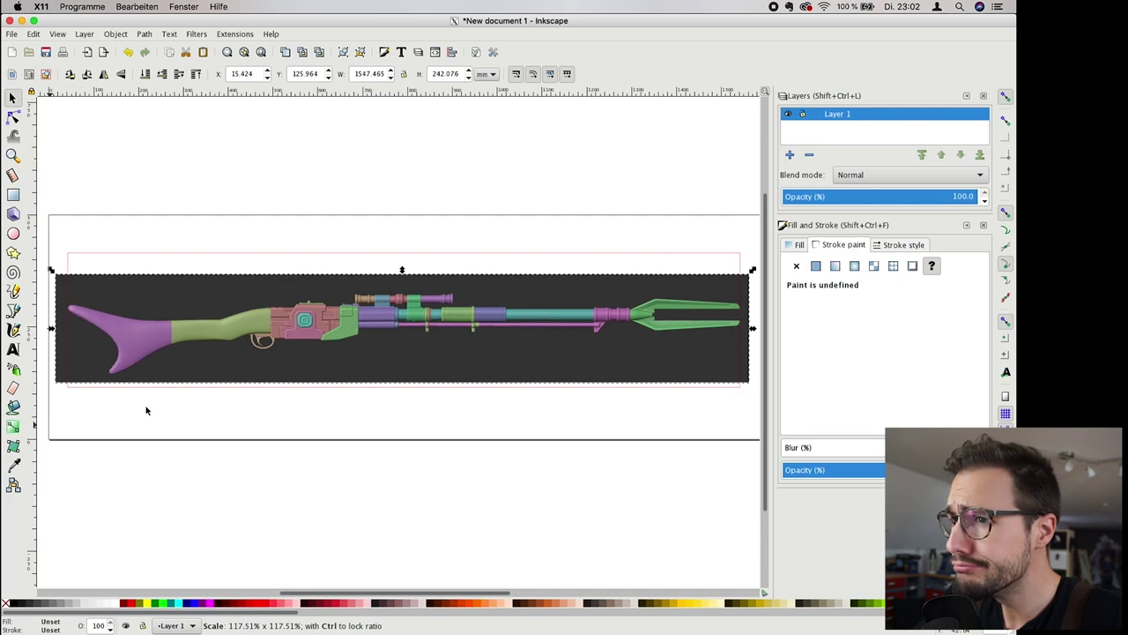
pyautogui.click(646, 428)
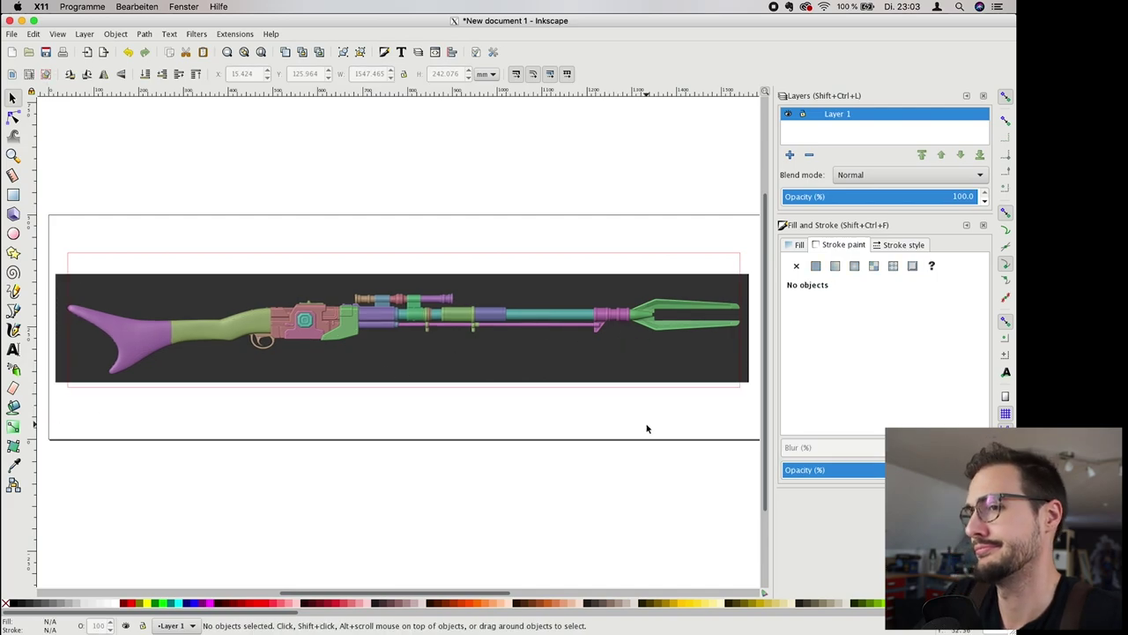
pyautogui.click(681, 256)
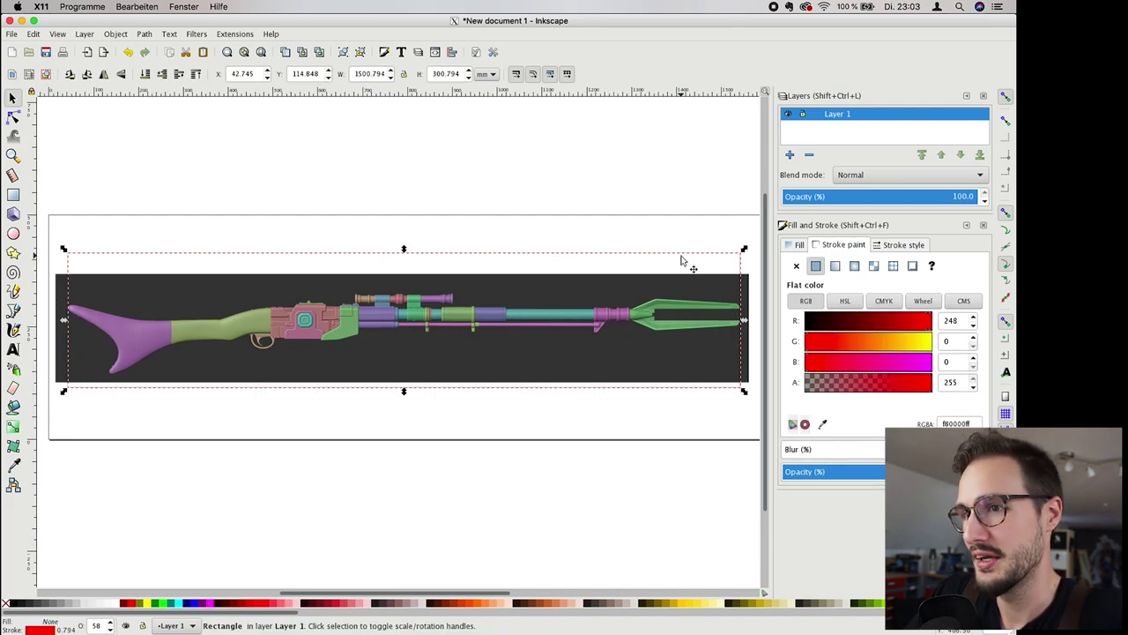
pyautogui.press('Delete')
# Step: Lock the image's Layer 1 at 52% opacity and add a new layer named blueprint above it
pyautogui.click(653, 284)
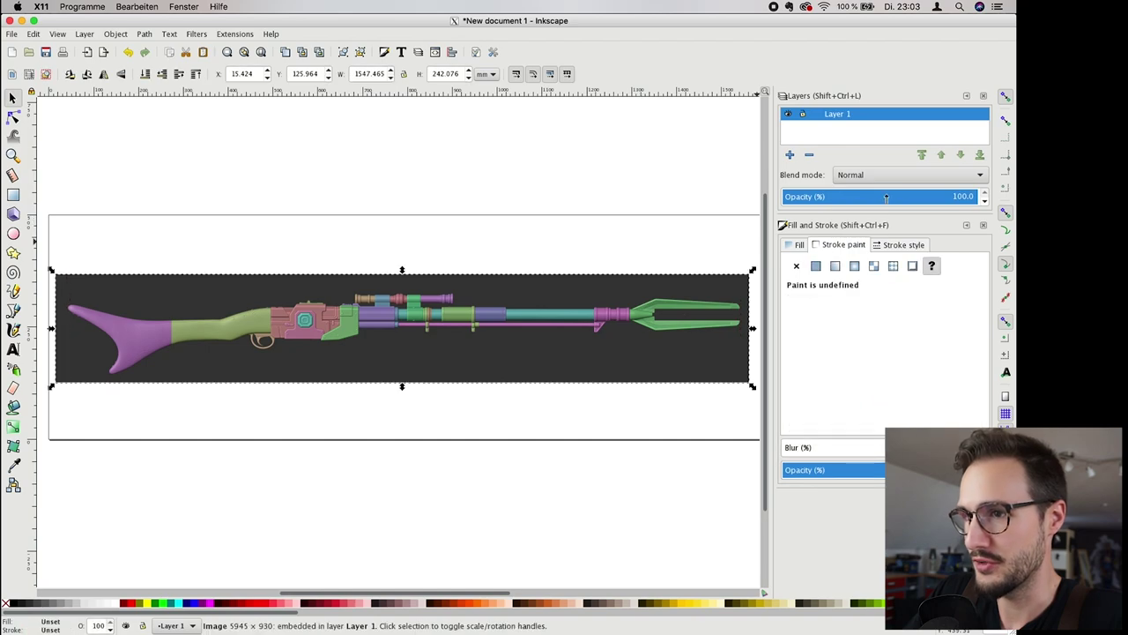
pyautogui.click(887, 198)
pyautogui.moveTo(884, 197); pyautogui.dragTo(885, 198)
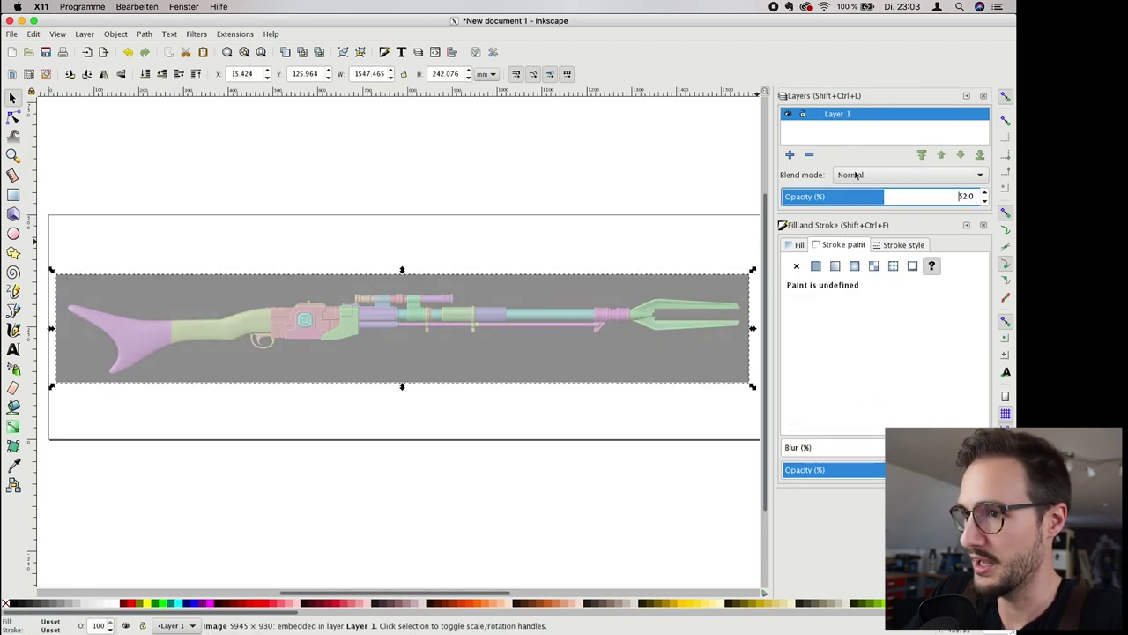
pyautogui.click(802, 115)
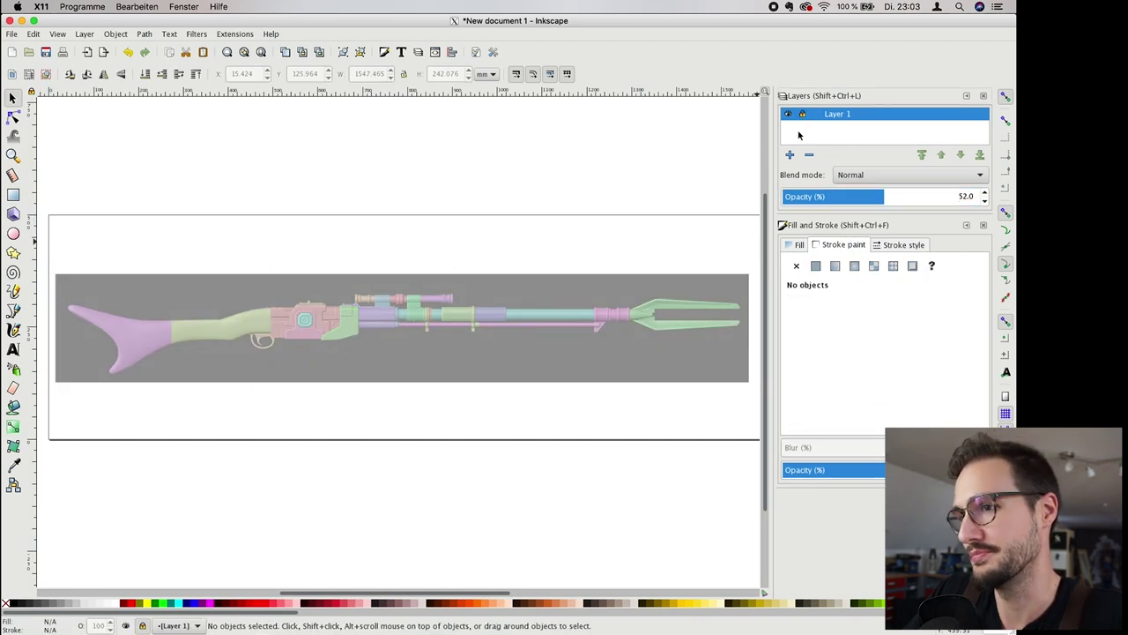
pyautogui.click(791, 155)
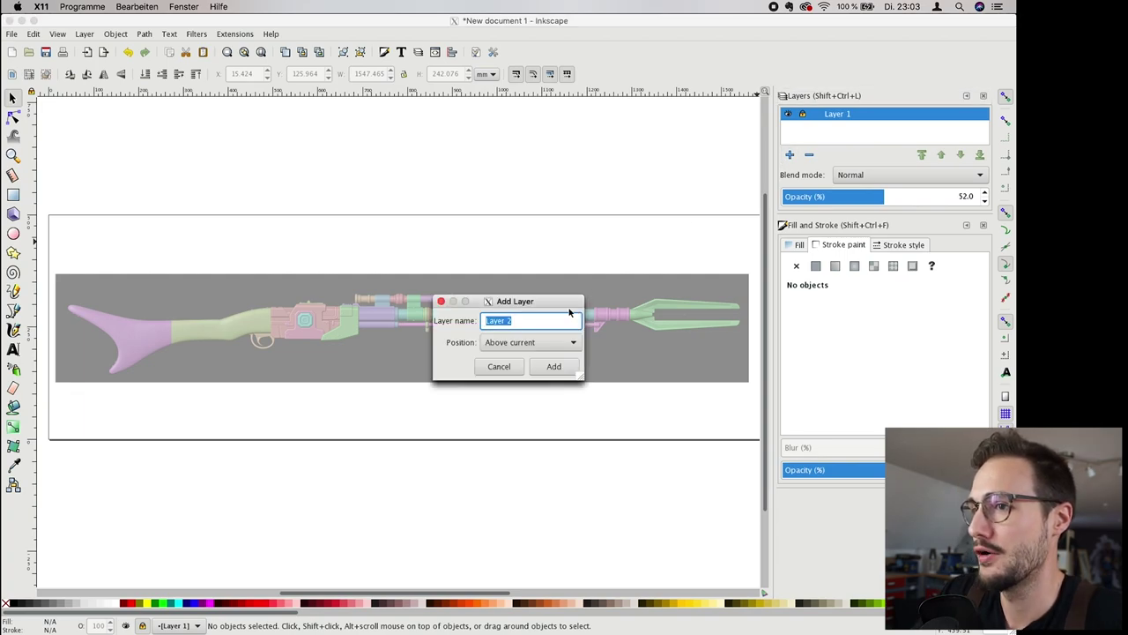
pyautogui.press('Return')
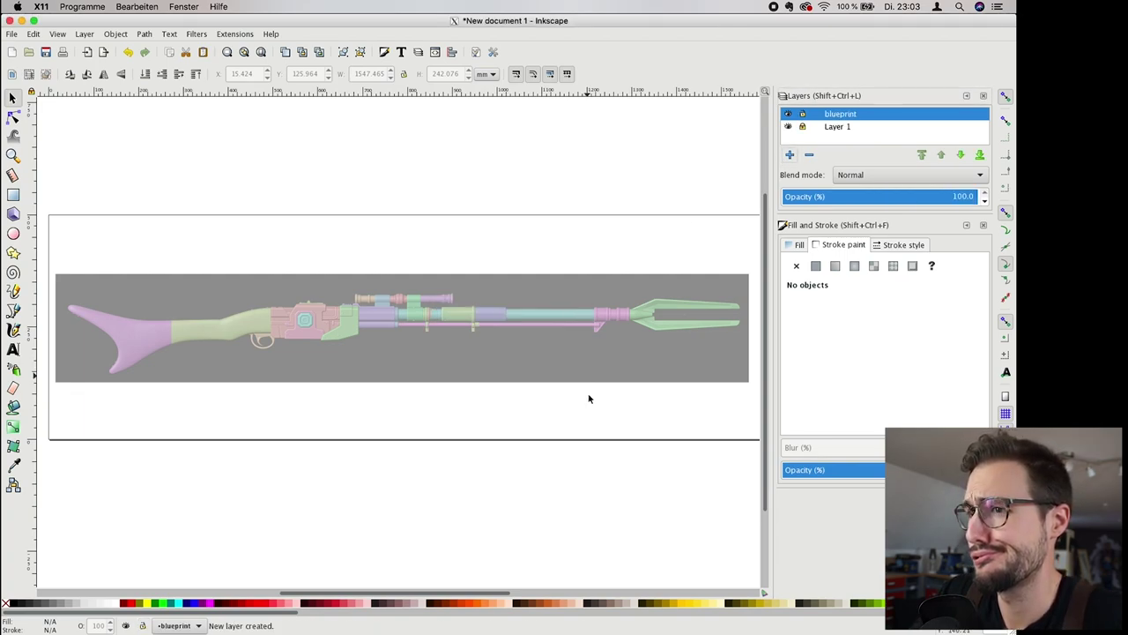
# Step: Examine the faded rifle image up close from the barrel and scope back to the stock
pyautogui.press('+')
pyautogui.press('+')
pyautogui.press('+')
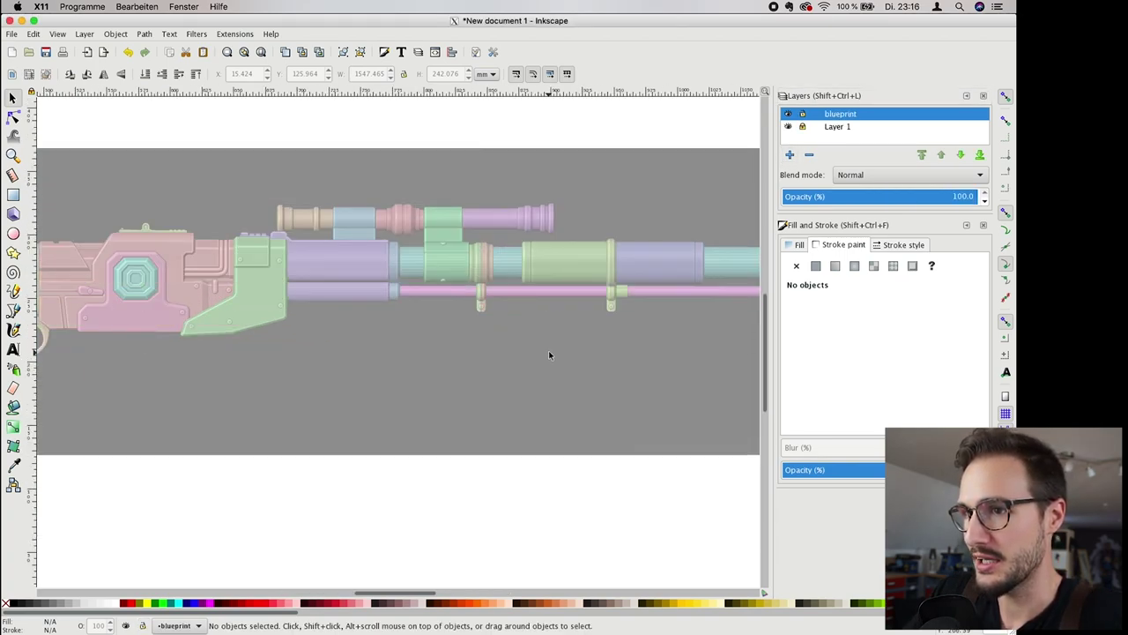
pyautogui.press('-')
pyautogui.press('-')
pyautogui.press('-')
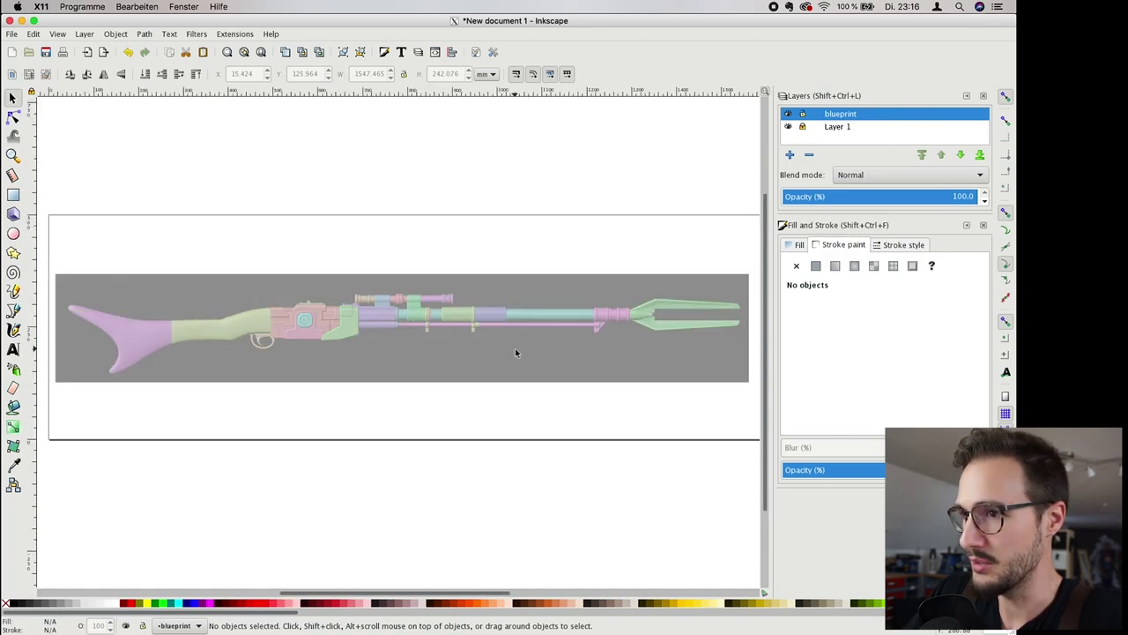
pyautogui.press('space')
pyautogui.moveTo(471, 349); pyautogui.dragTo(428, 355)
pyautogui.press('+')
pyautogui.press('+')
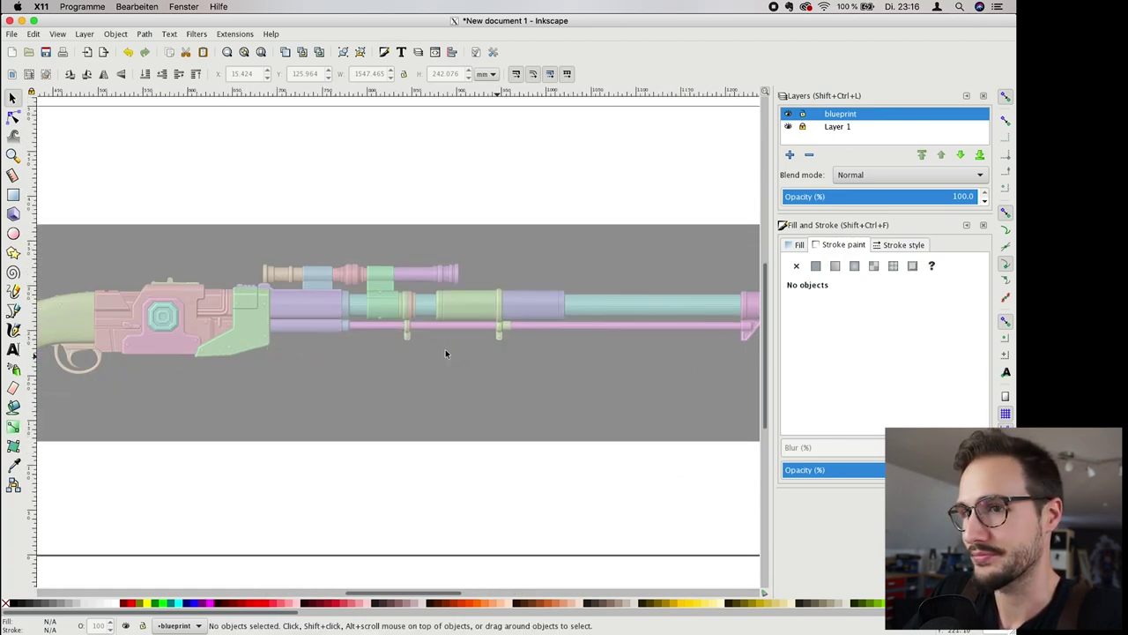
pyautogui.moveTo(342, 355); pyautogui.dragTo(675, 350)
pyautogui.press('+')
pyautogui.moveTo(340, 345); pyautogui.dragTo(462, 264)
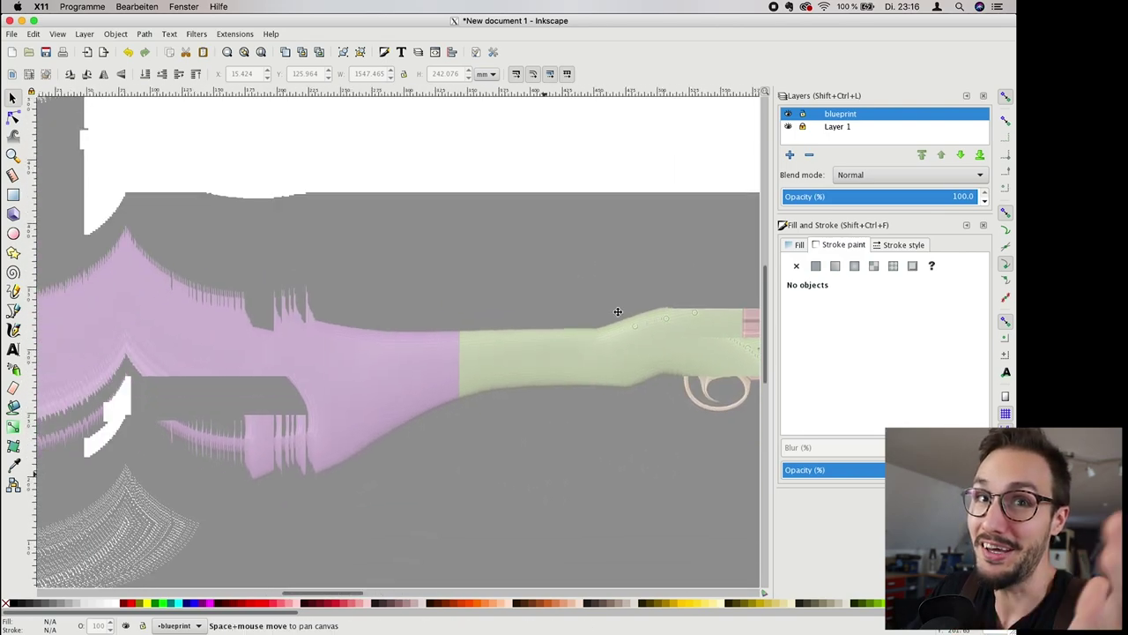
pyautogui.moveTo(618, 312)
pyautogui.mouseDown()
pyautogui.moveTo(537, 502)
pyautogui.moveTo(279, 438)
pyautogui.moveTo(320, 181)
pyautogui.moveTo(459, 381)
pyautogui.moveTo(461, 338)
pyautogui.moveTo(446, 363)
pyautogui.mouseUp()
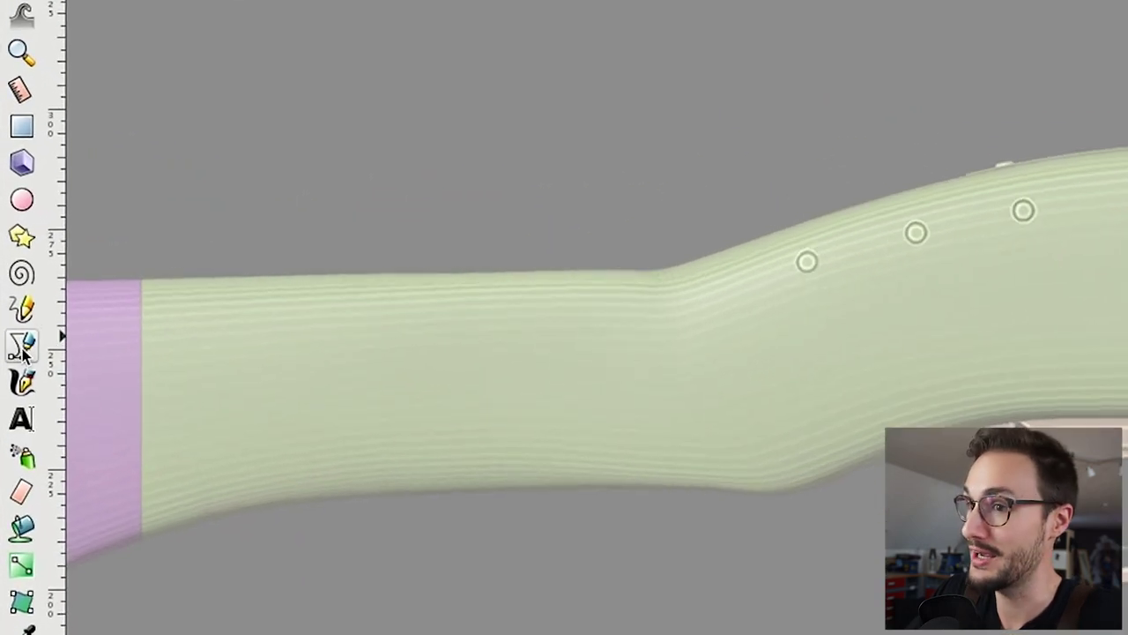
# Step: Trace the stock's upper edge with the Bezier pen from the receiver back around the upper butt tip
pyautogui.click(22, 347)
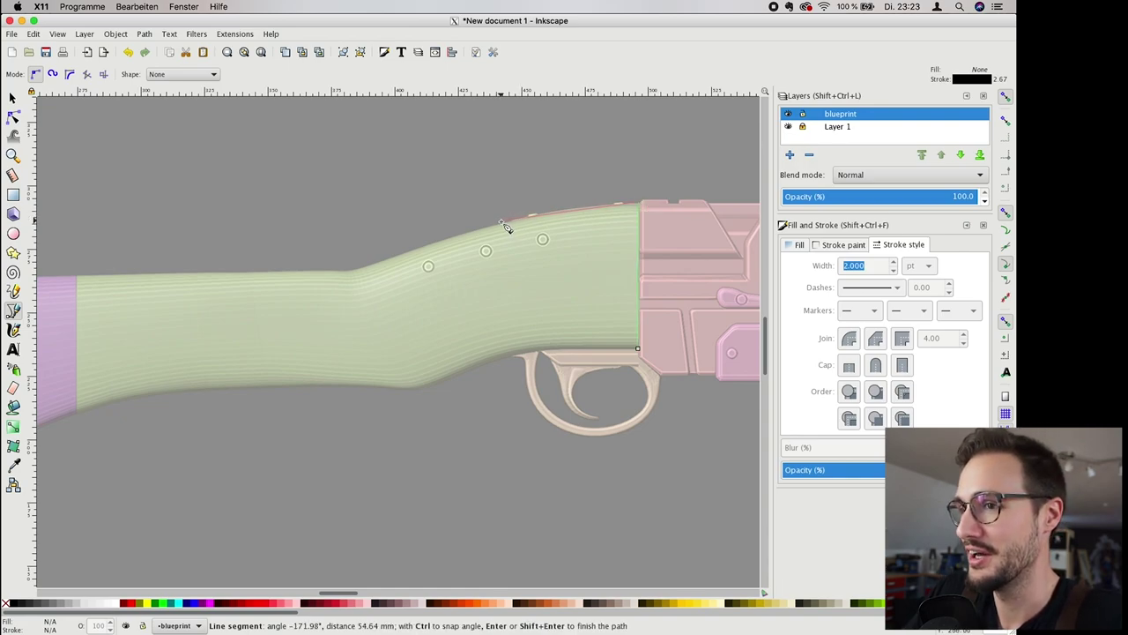
pyautogui.press('space')
pyautogui.moveTo(388, 290); pyautogui.dragTo(349, 289)
pyautogui.moveTo(184, 281); pyautogui.dragTo(126, 275)
pyautogui.press('space')
pyautogui.moveTo(440, 318); pyautogui.dragTo(329, 290)
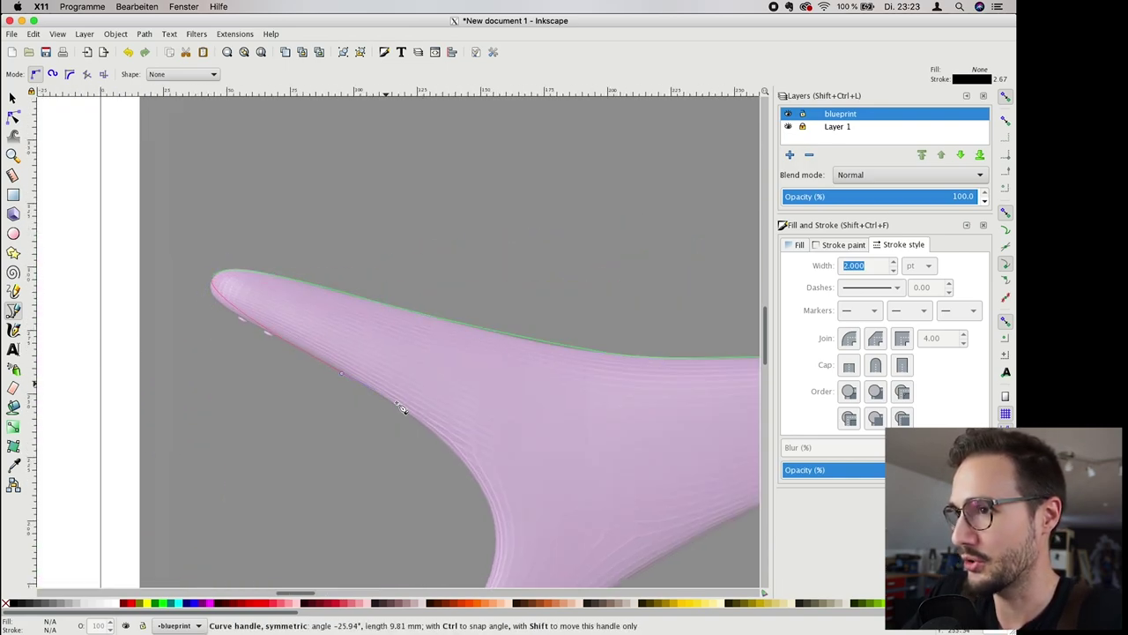
pyautogui.moveTo(397, 402); pyautogui.dragTo(420, 420)
# Step: Continue the outline around the lower butt tip and along the stock's underside, closing the path at the receiver
pyautogui.press('space')
pyautogui.moveTo(496, 524); pyautogui.dragTo(426, 292)
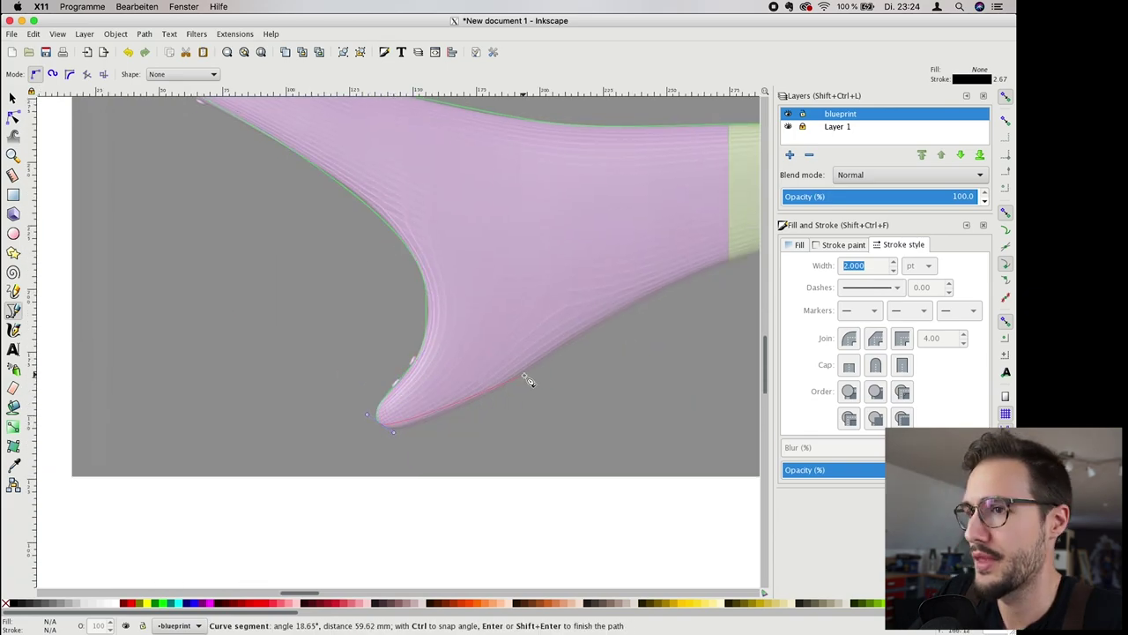
pyautogui.press('space')
pyautogui.press('space')
pyautogui.moveTo(408, 350); pyautogui.dragTo(507, 354)
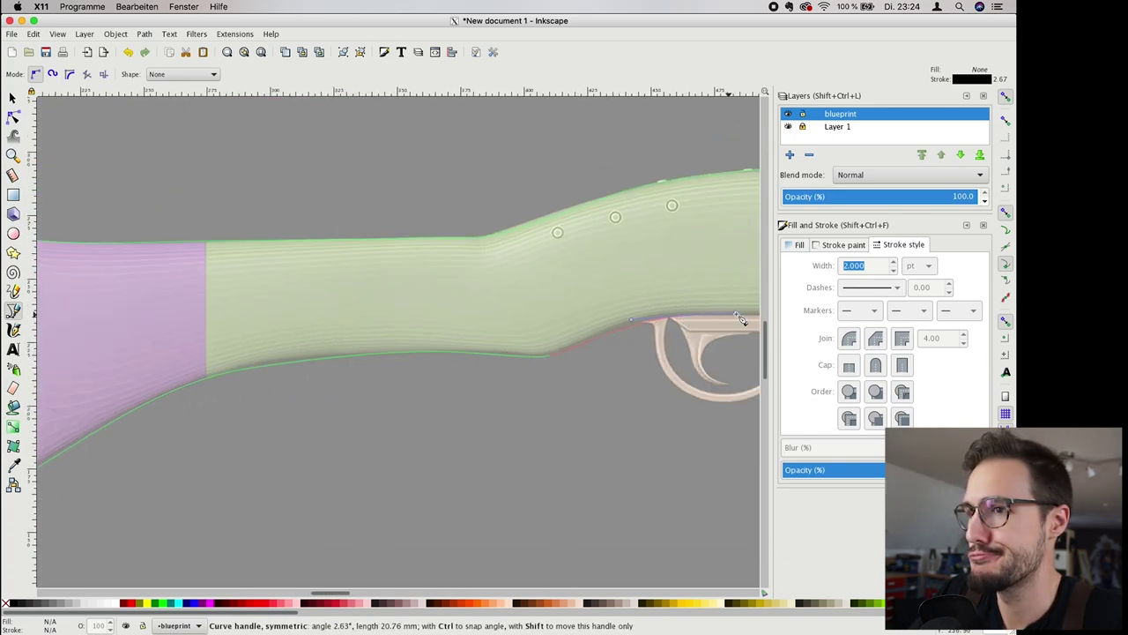
pyautogui.moveTo(736, 313); pyautogui.dragTo(739, 313)
pyautogui.press('space')
pyautogui.click(428, 328)
pyautogui.press('space')
pyautogui.press('-')
pyautogui.press('space')
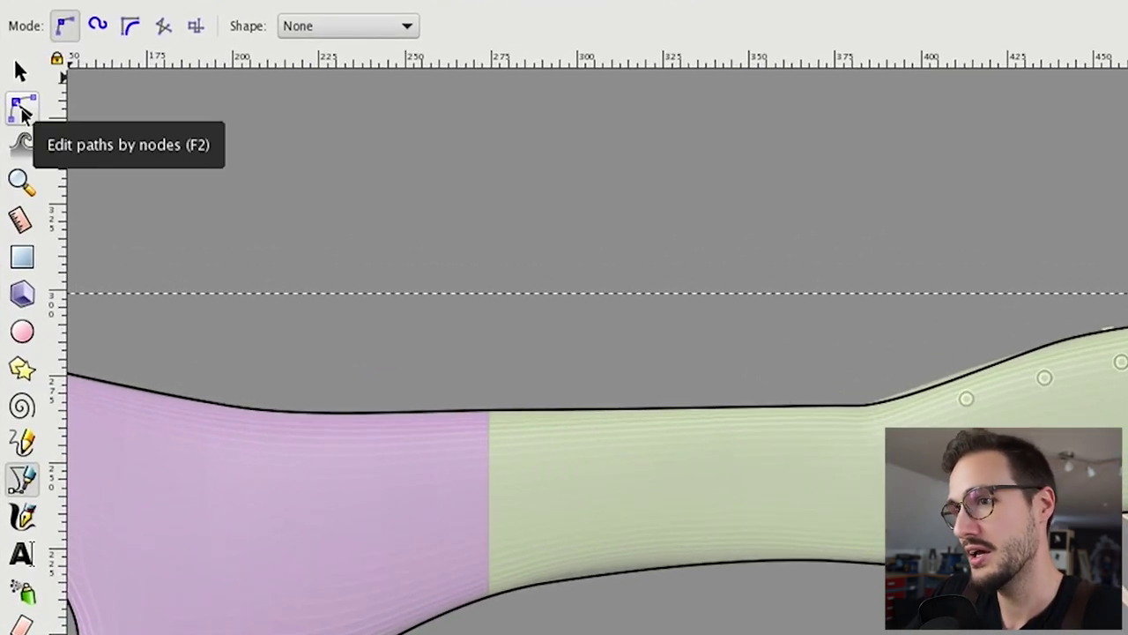
# Step: Select the node at the bend in the stock's upper edge, and try a 4 pt outline stroke before setting it to 1 pt
pyautogui.click(22, 110)
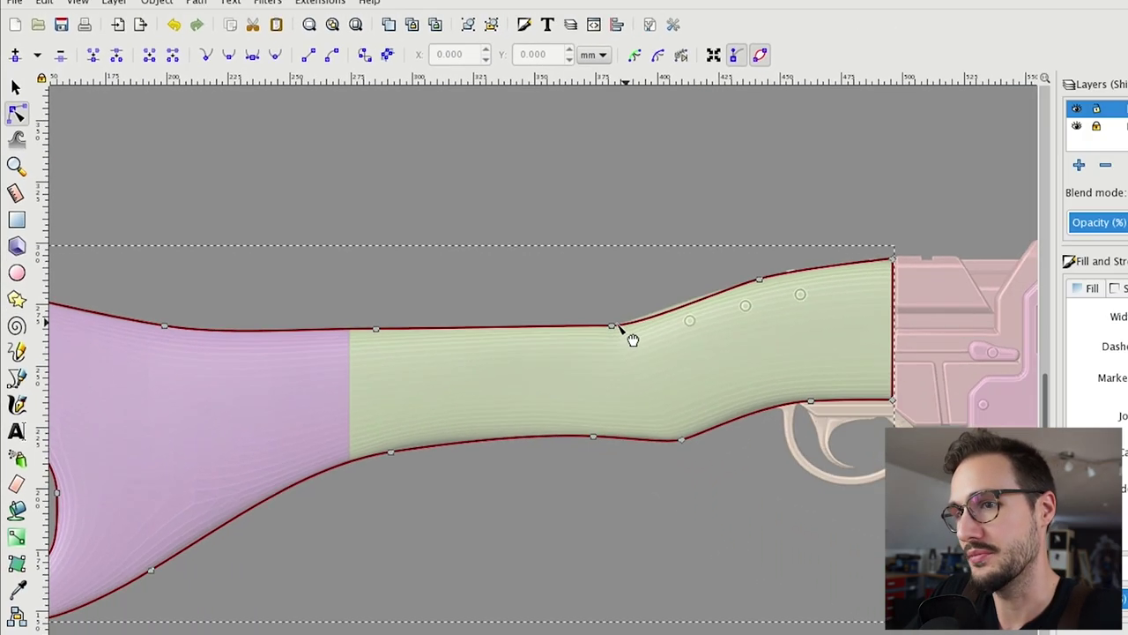
pyautogui.click(614, 327)
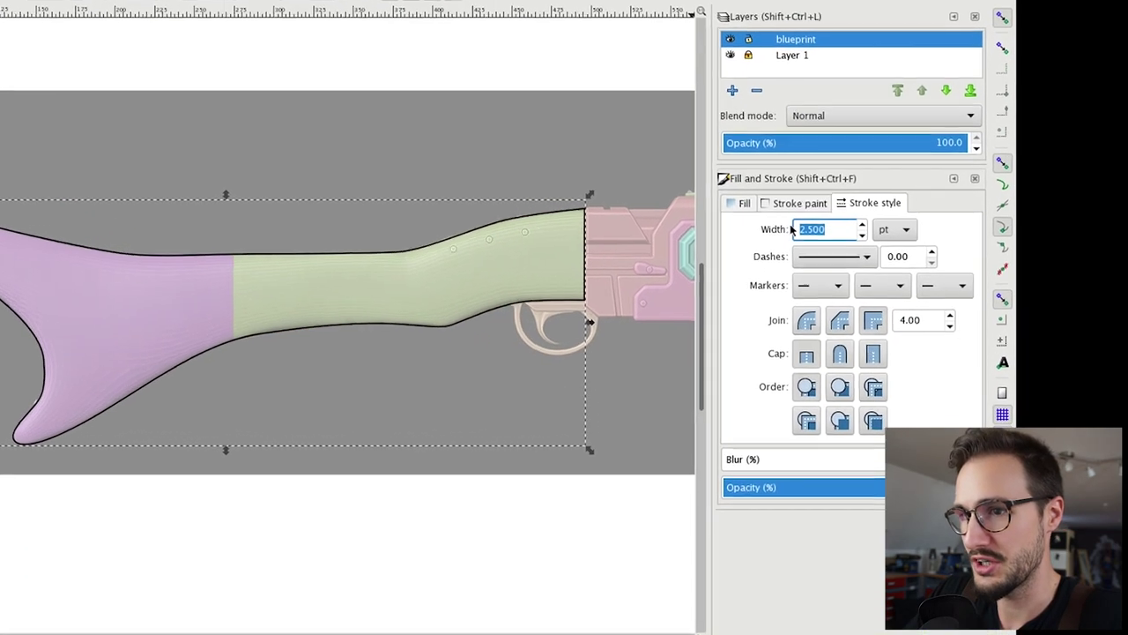
pyautogui.write('4')
pyautogui.press('Return')
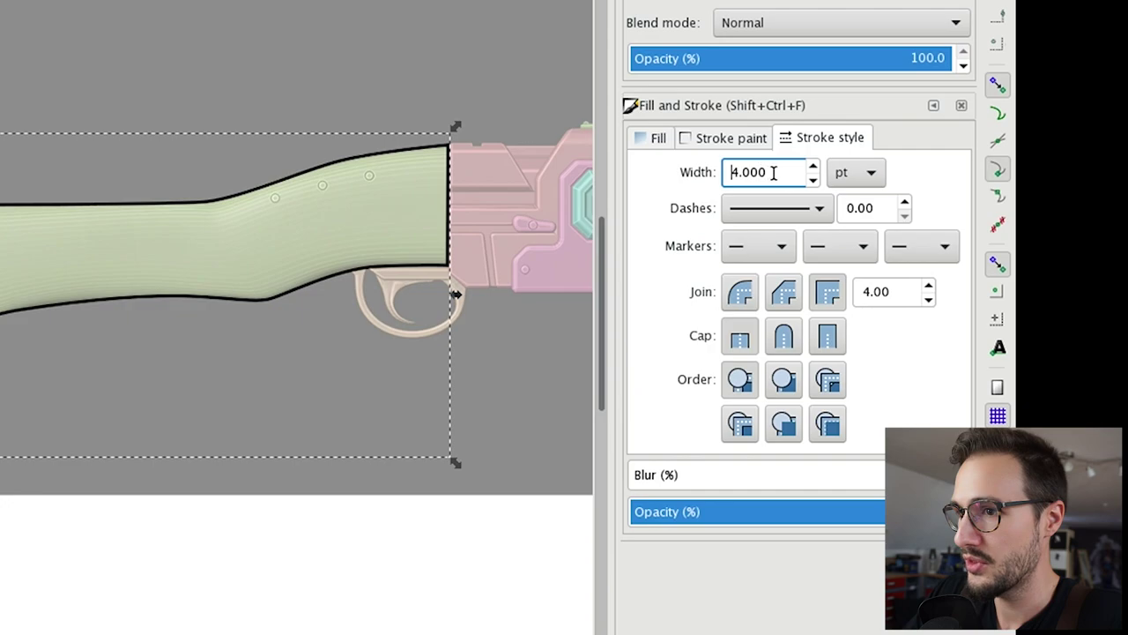
pyautogui.moveTo(775, 174); pyautogui.dragTo(687, 185)
pyautogui.write('1')
pyautogui.press('Return')
# Step: Draw a circle about 5 mm across over the stock's front rivet and place copies on the other two rivets
pyautogui.moveTo(640, 279); pyautogui.dragTo(386, 341)
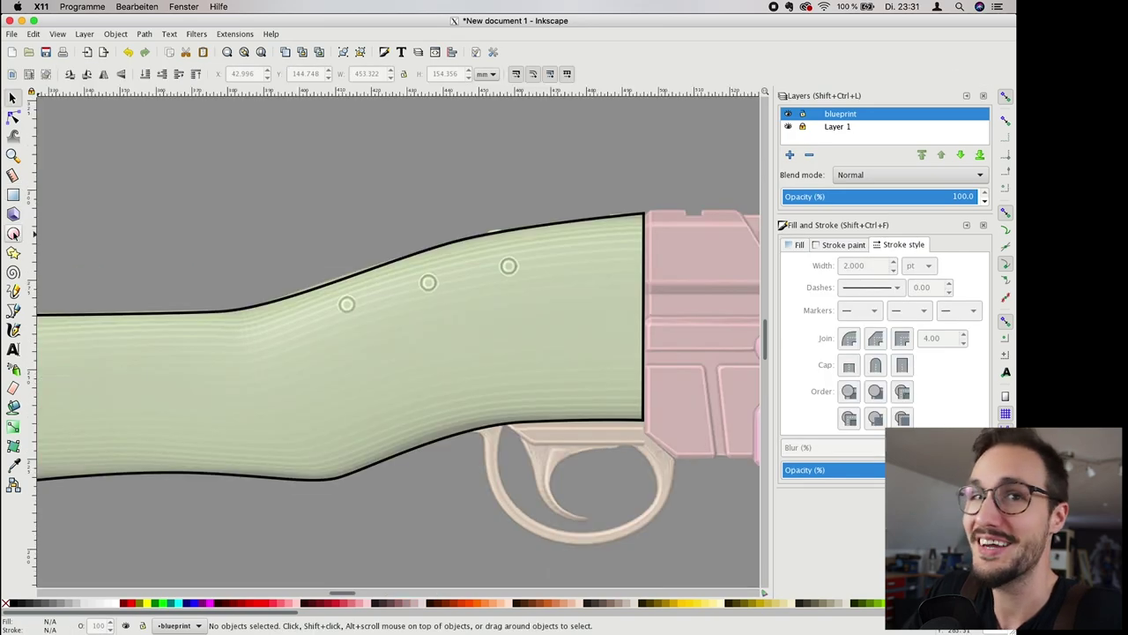
pyautogui.click(13, 234)
pyautogui.moveTo(499, 256); pyautogui.dragTo(523, 278)
pyautogui.press('s')
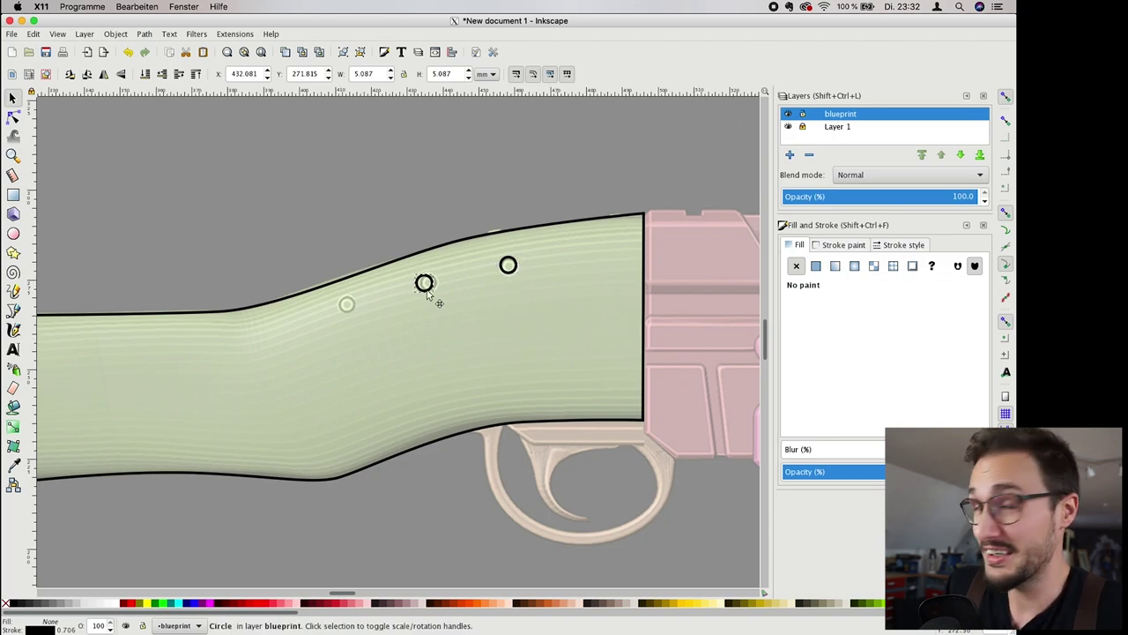
pyautogui.moveTo(428, 294); pyautogui.dragTo(430, 295)
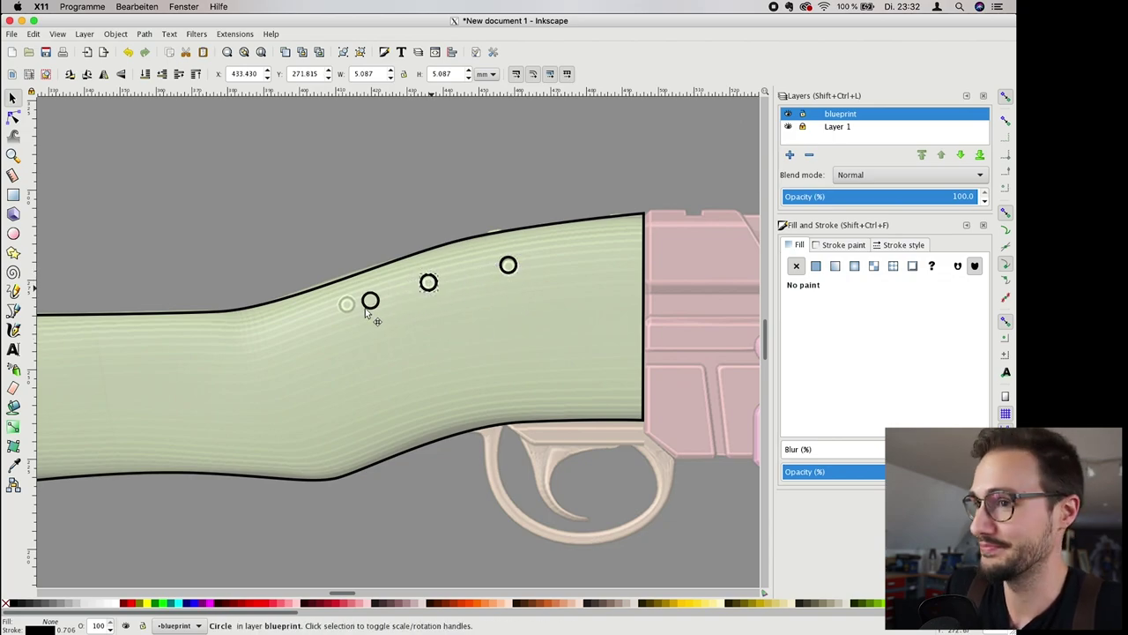
pyautogui.moveTo(365, 313); pyautogui.dragTo(356, 323)
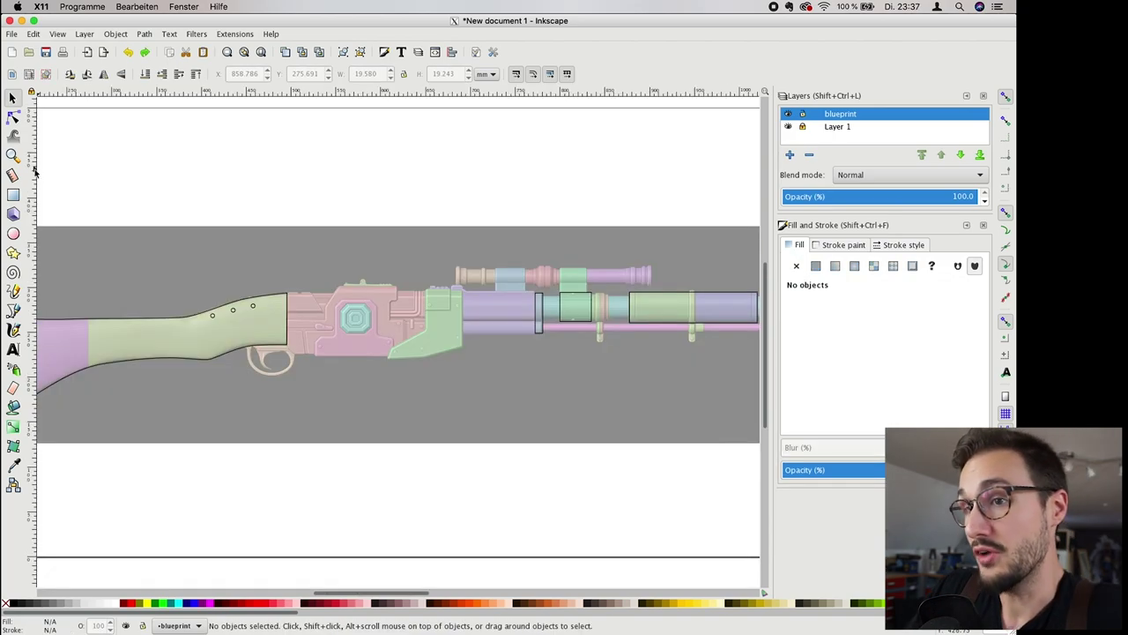
# Step: Place vertical guides at the stock's front end and at the front end of the green receiver part
pyautogui.moveTo(32, 175); pyautogui.dragTo(285, 184)
pyautogui.moveTo(32, 203); pyautogui.dragTo(462, 204)
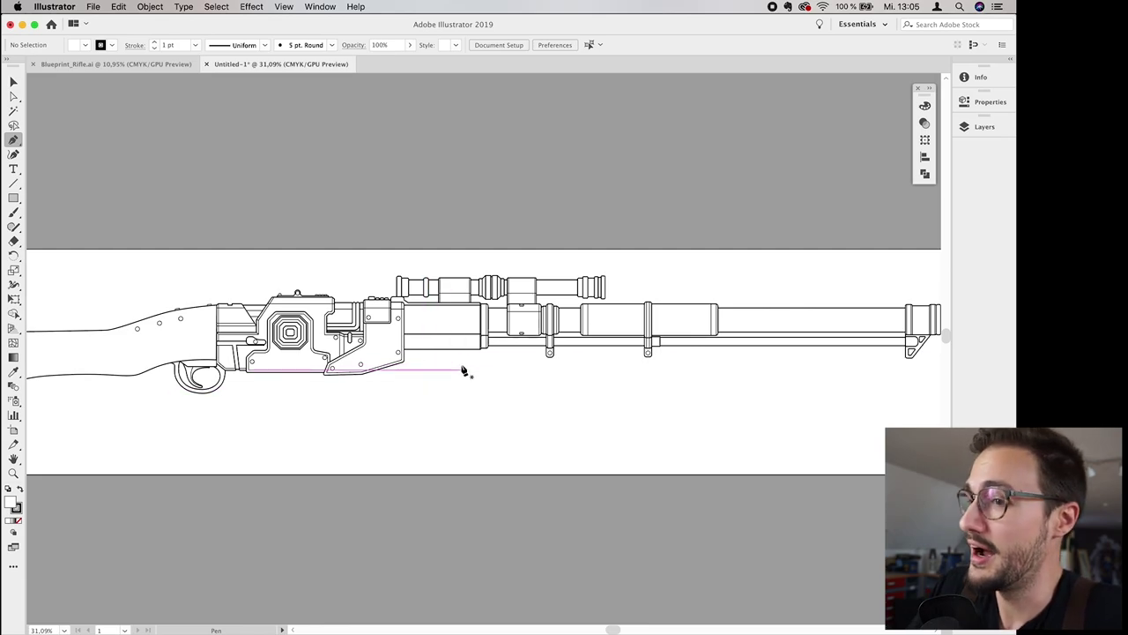
# Step: Switch to Illustrator, shift the rifle artwork across the tiled DIN A3 pages in the print setup, and cancel printing
pyautogui.press('super+p')
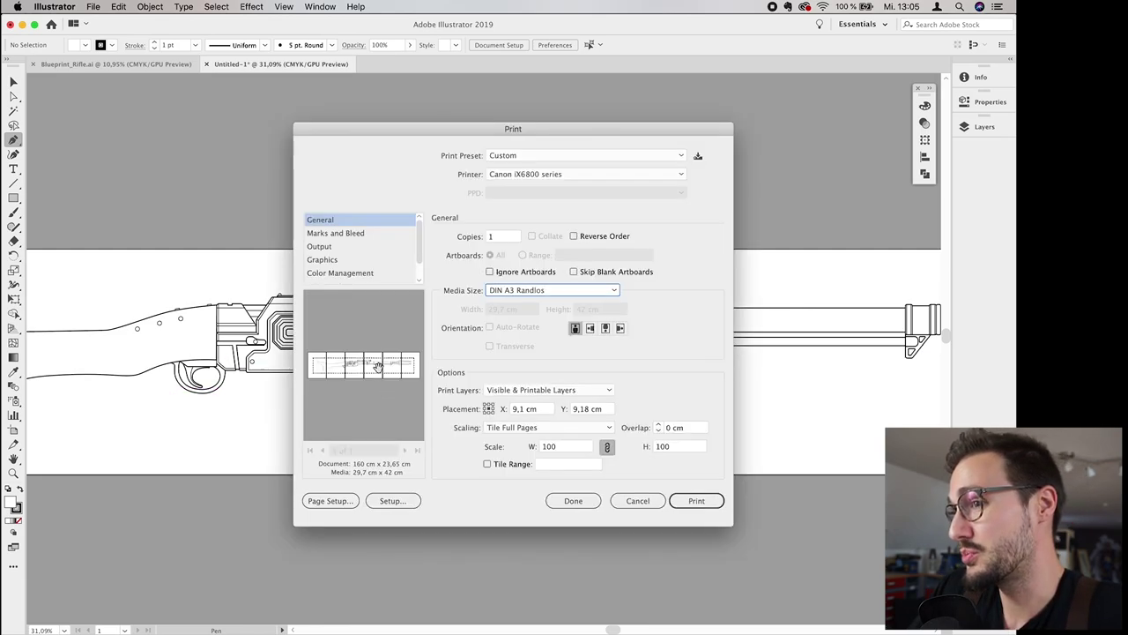
pyautogui.moveTo(378, 366); pyautogui.dragTo(379, 366)
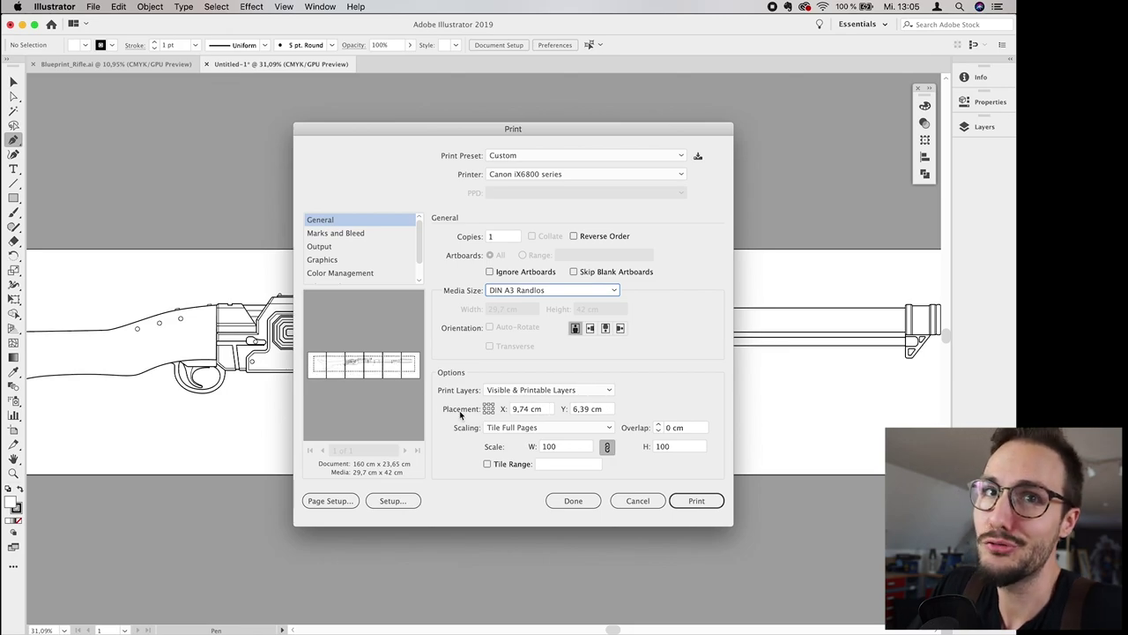
pyautogui.click(629, 505)
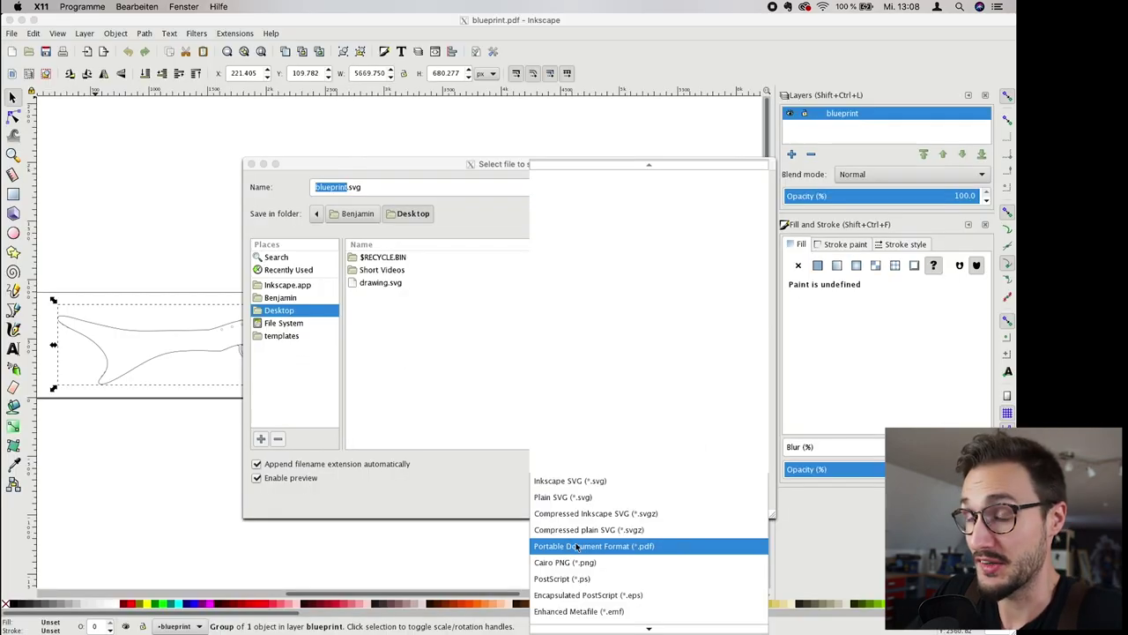
# Step: Choose PDF as the save format for the Inkscape blueprint, and switch blueprint.pdf to Poster printing in Acrobat
pyautogui.click(673, 547)
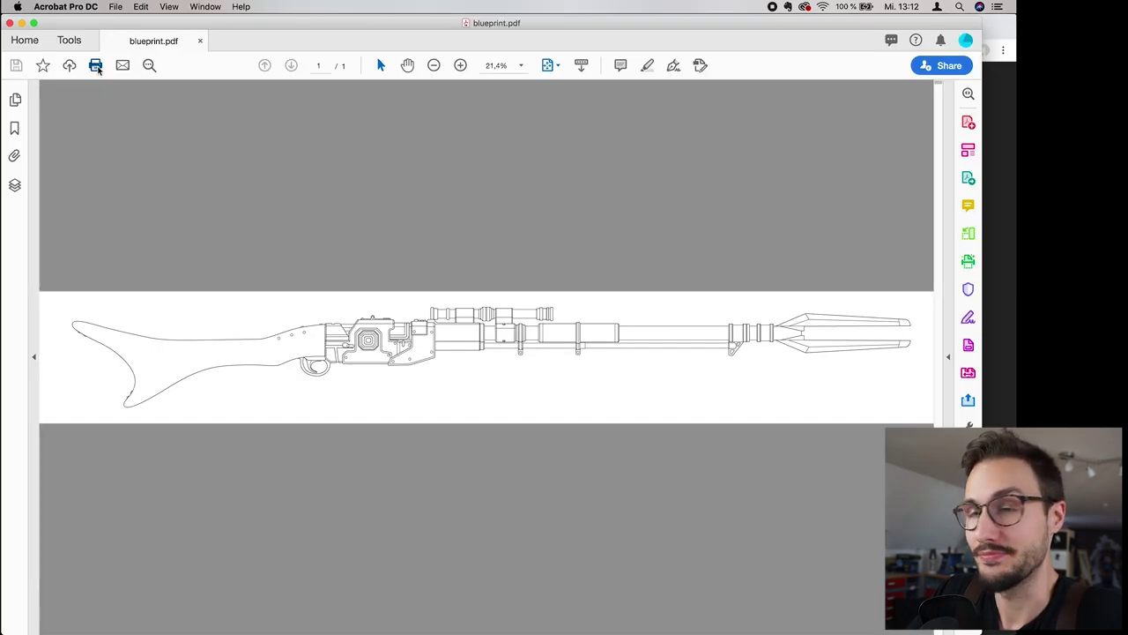
pyautogui.click(96, 66)
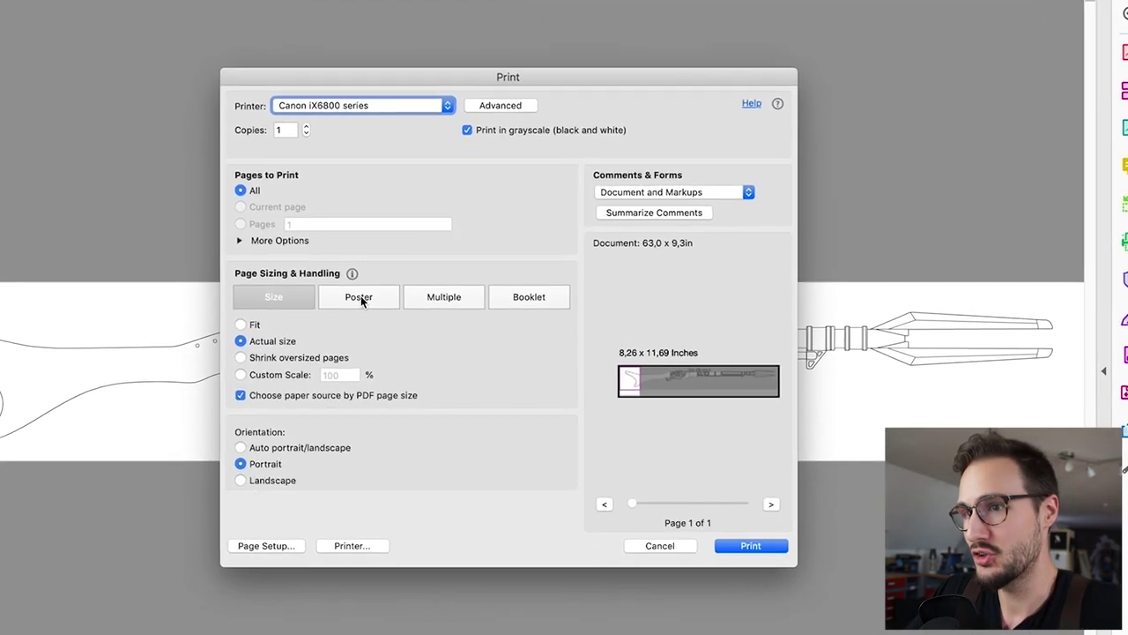
pyautogui.click(389, 314)
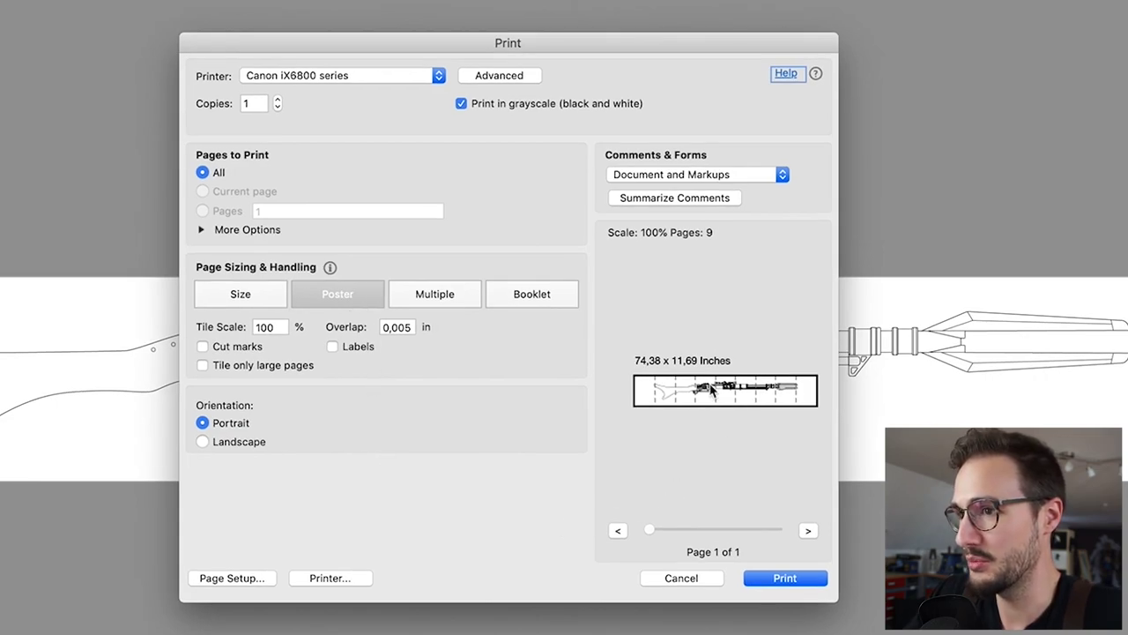
# Step: Set the print job's paper size to US Letter
pyautogui.click(257, 579)
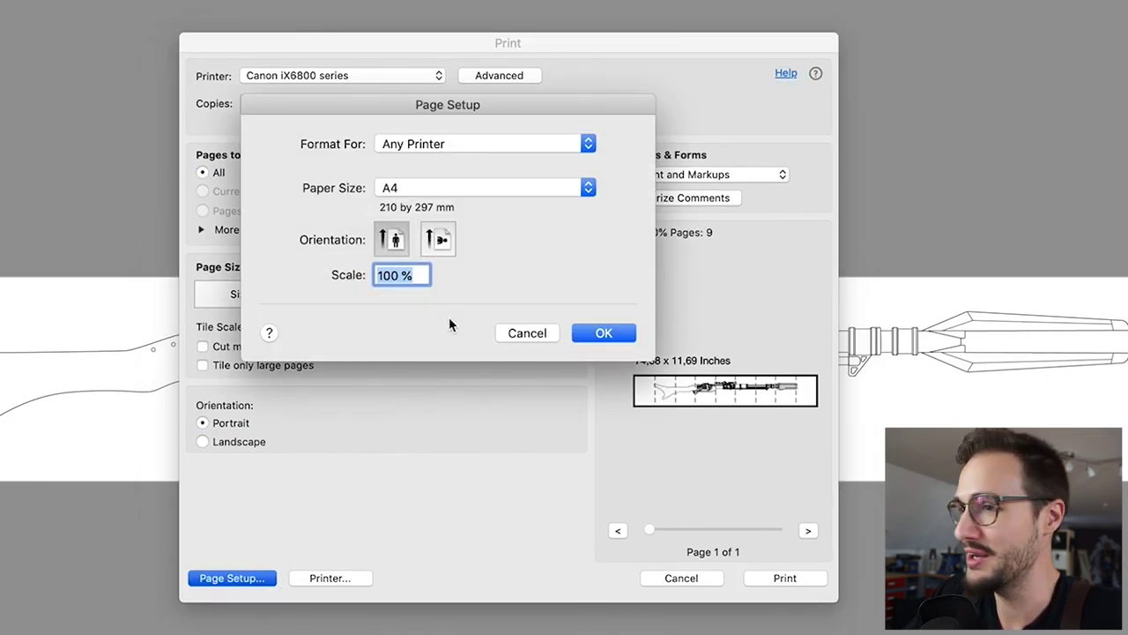
pyautogui.click(465, 193)
pyautogui.click(460, 390)
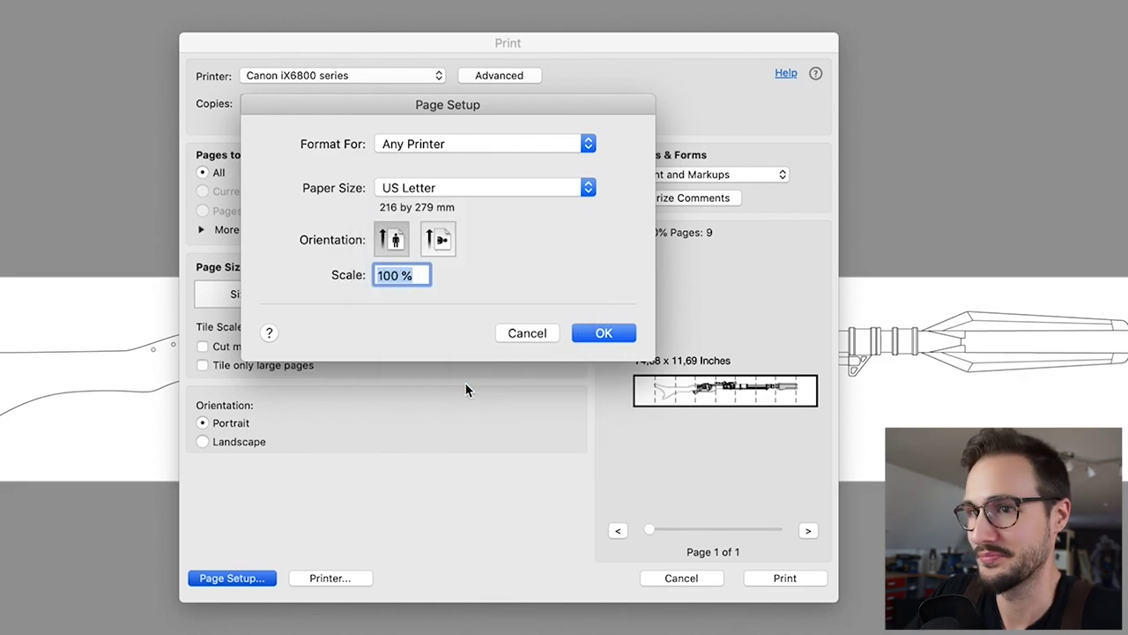
pyautogui.click(603, 333)
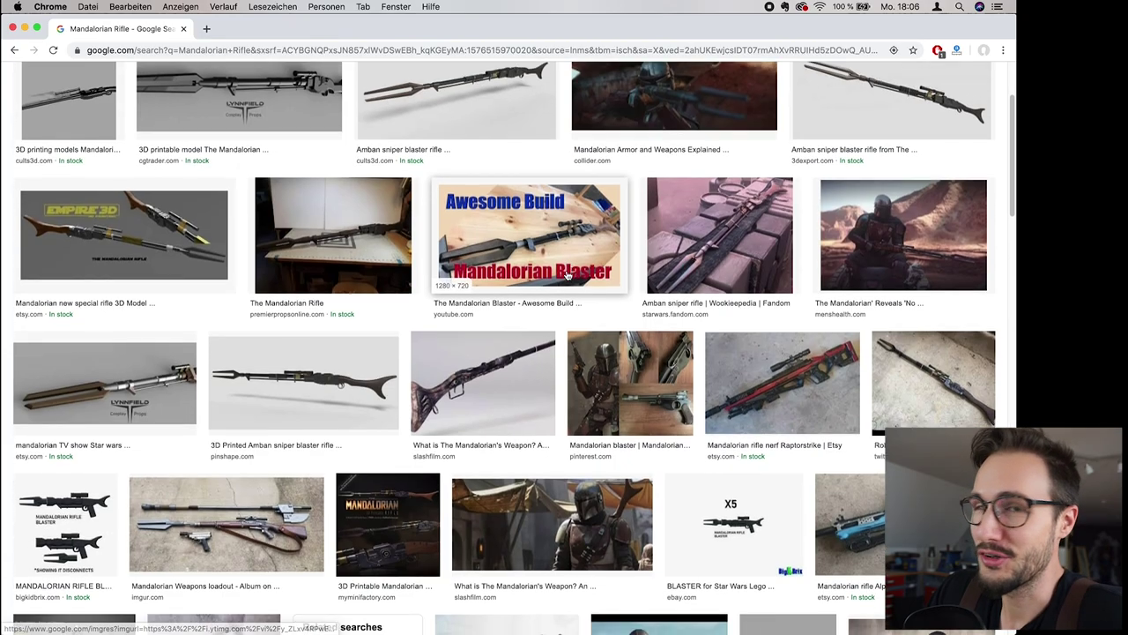
# Step: Browse the Google image results for Mandalorian rifle references, and view the 3D rifle model in Blender from another angle
pyautogui.scroll(-9, 567, 275)
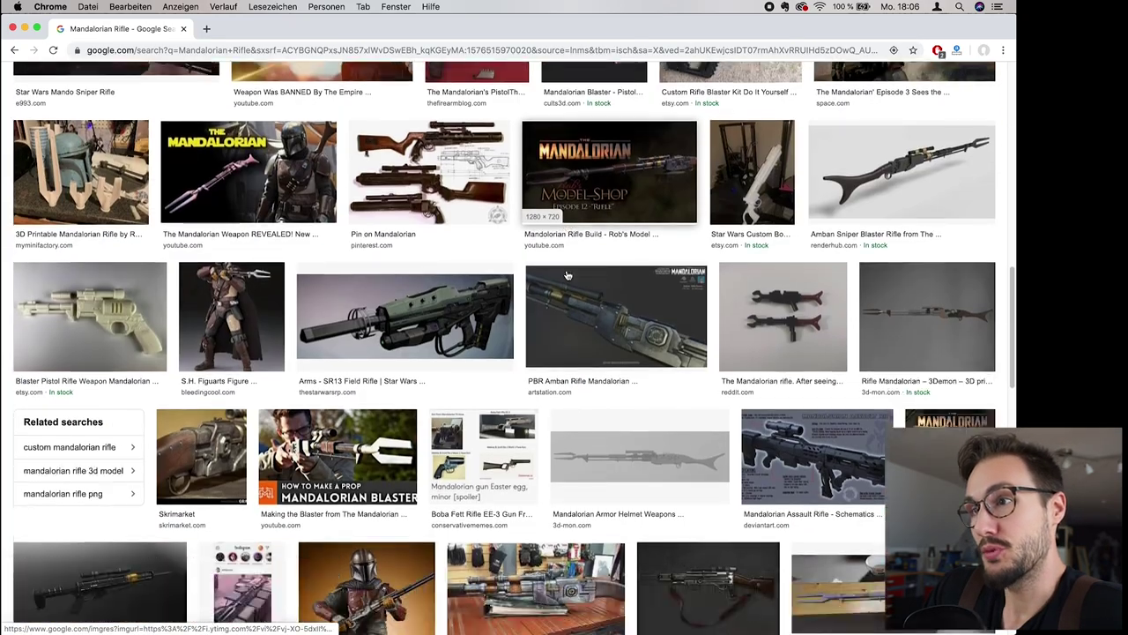
pyautogui.scroll(-1, 568, 276)
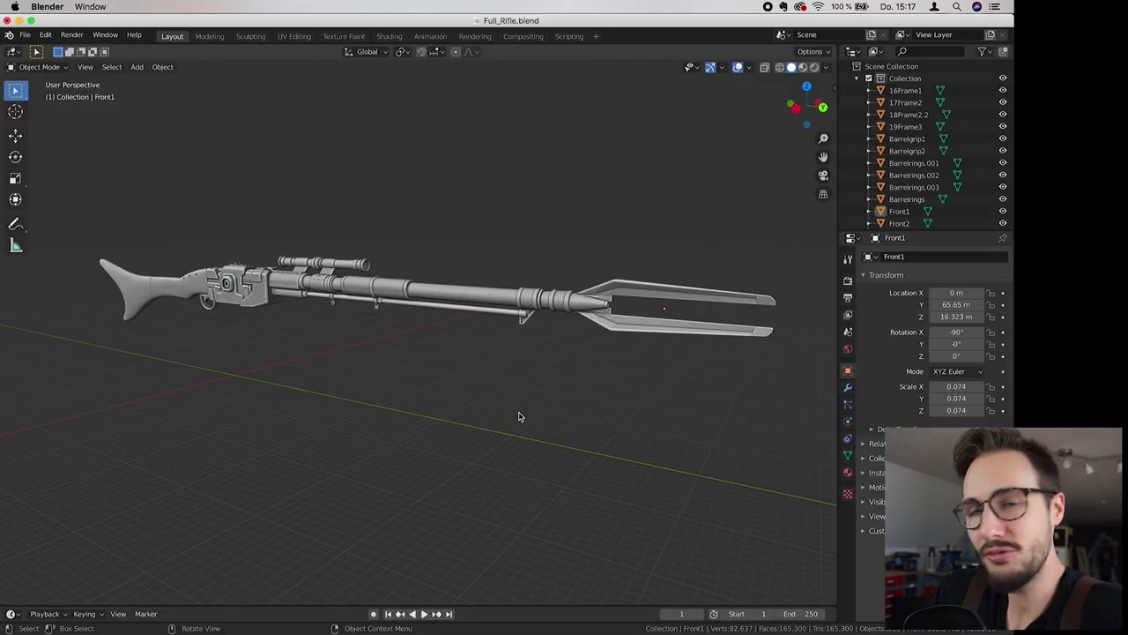
pyautogui.hscroll(-10, 517, 416)
pyautogui.hscroll(-10, 485, 440)
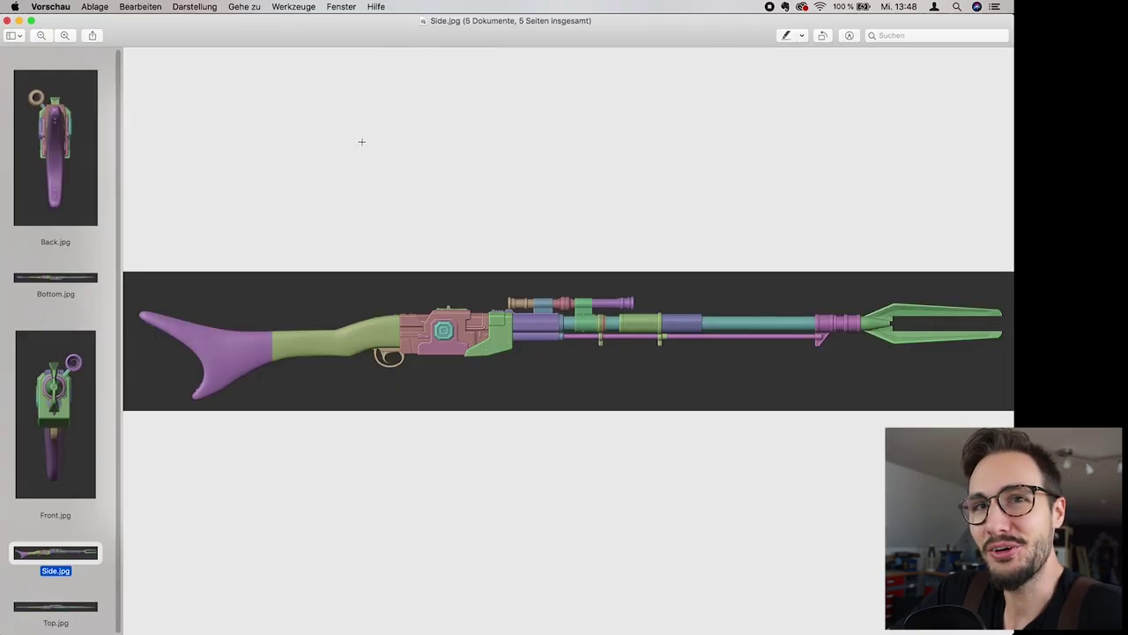
# Step: Look through the rifle's rendered reference views around Side.jpg in Preview
pyautogui.press('Down')
pyautogui.press('Up')
pyautogui.press('Up')
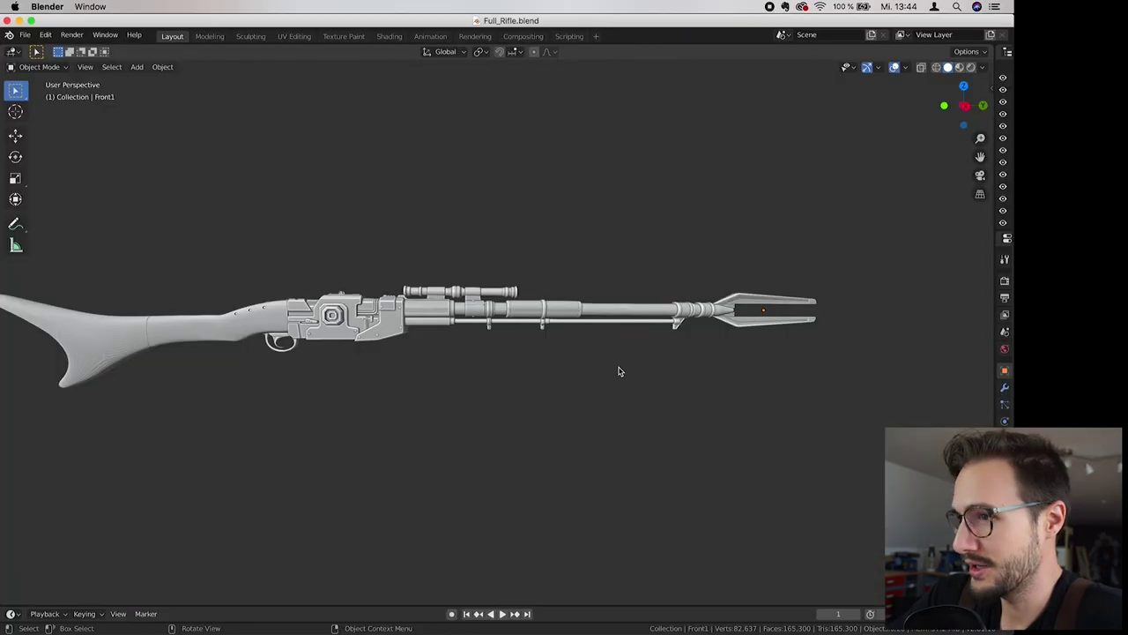
# Step: View the Blender rifle model from the right side and compare its perspective and orthographic projections
pyautogui.moveTo(617, 373); pyautogui.dragTo(603, 414)
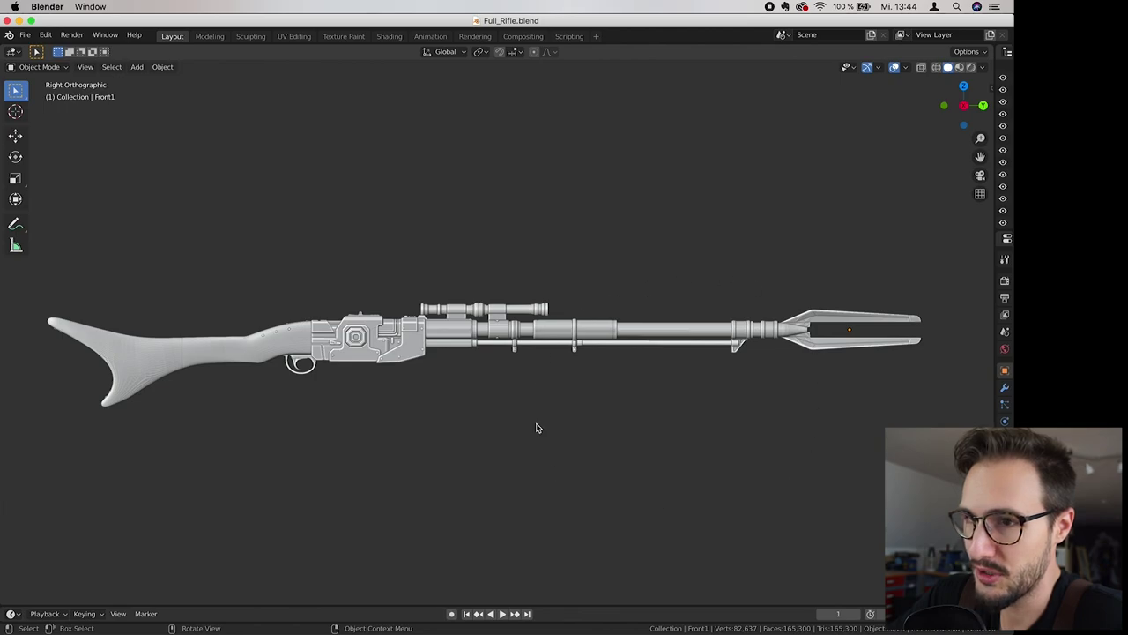
pyautogui.press('KP_5')
pyautogui.press('KP_5')
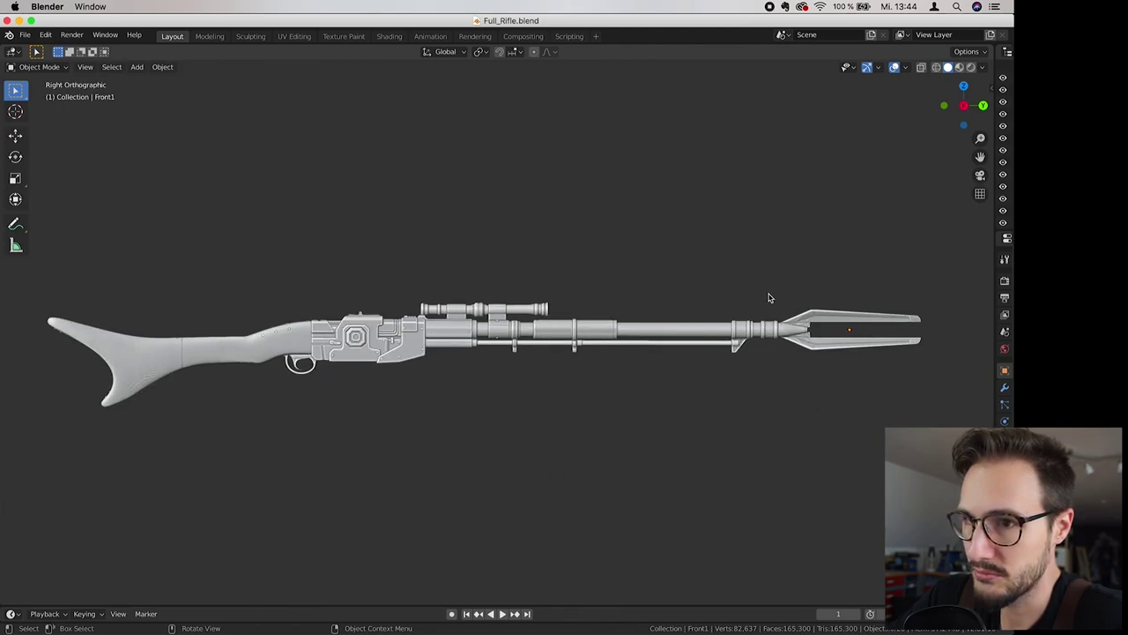
pyautogui.press('KP_5')
pyautogui.press('KP_5')
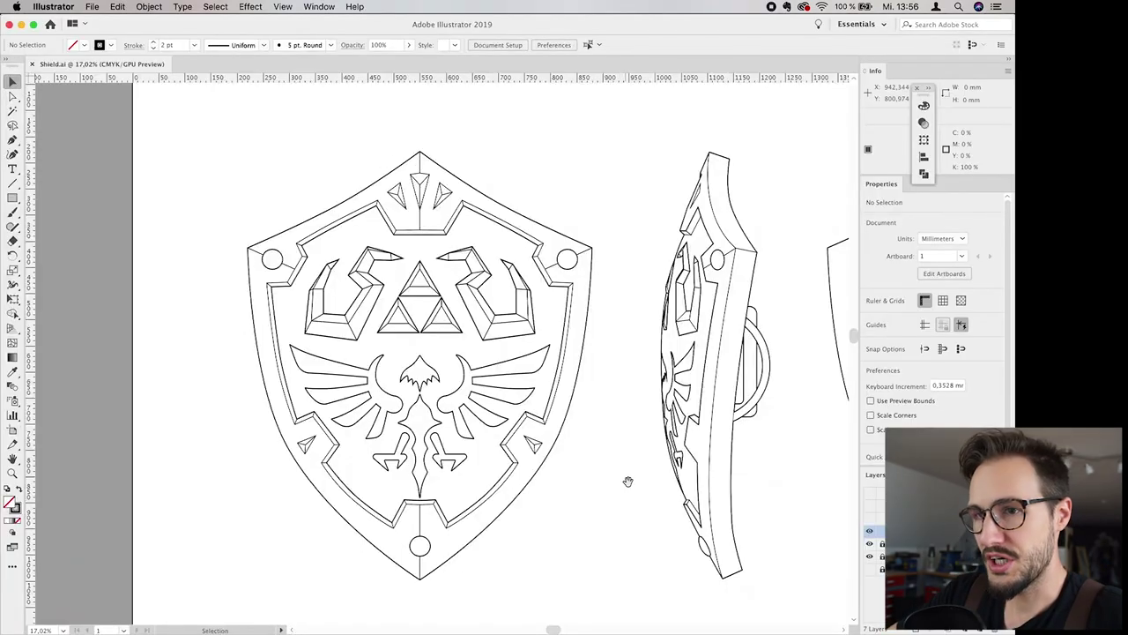
# Step: Compare the two versions of the shield emblem's bevel lines in Shield.ai by toggling their layers' visibility
pyautogui.scroll(3, 622, 474)
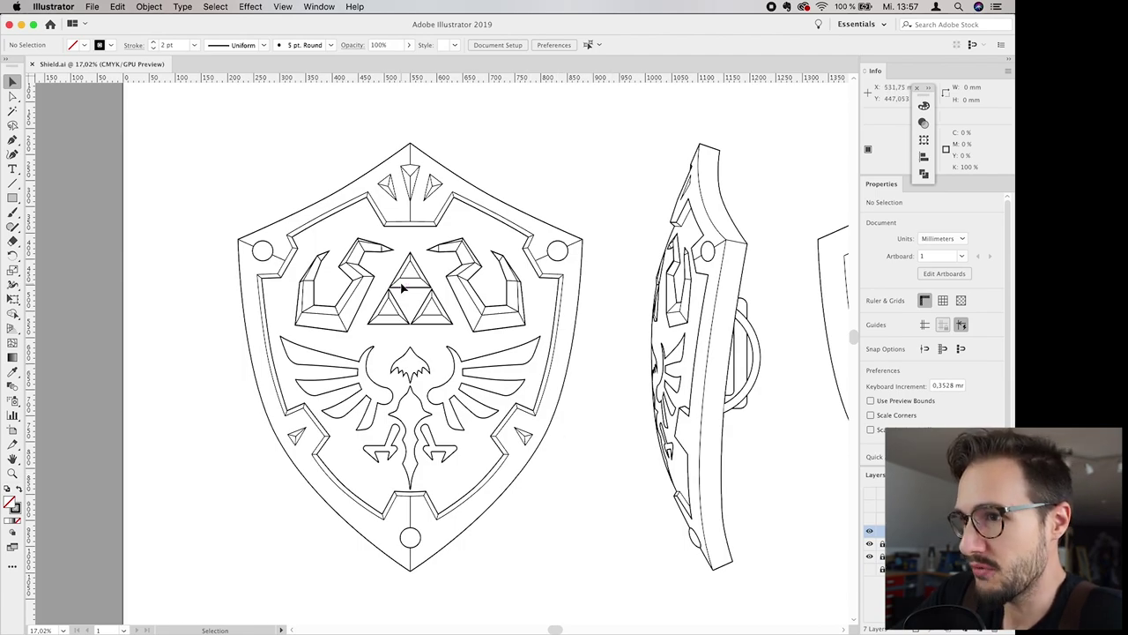
pyautogui.scroll(5, 402, 288)
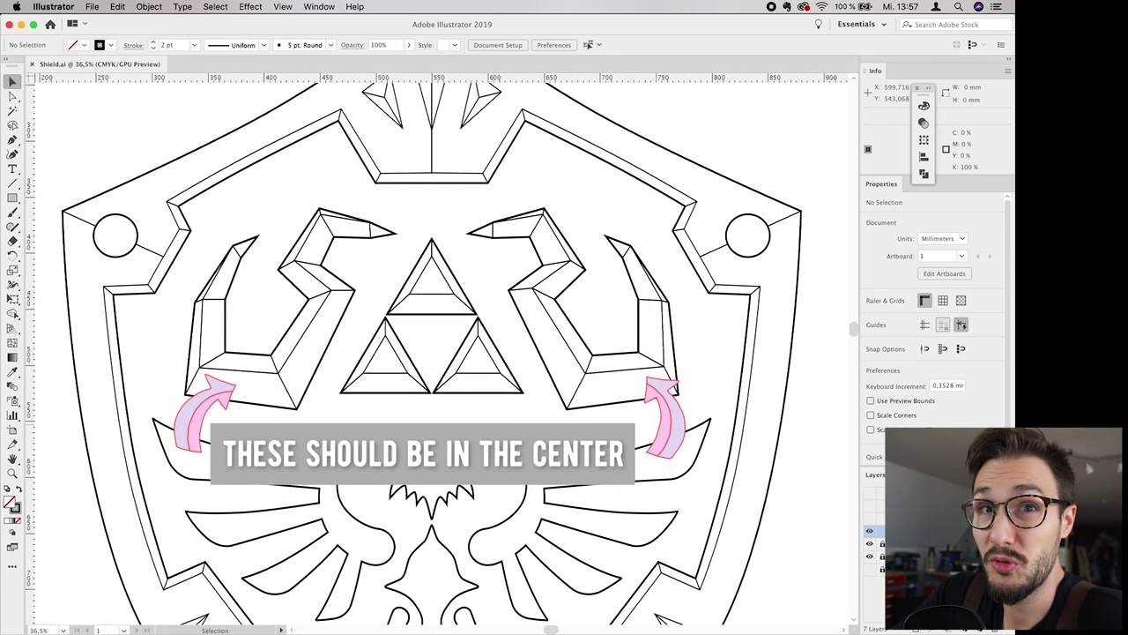
pyautogui.click(871, 531)
pyautogui.click(871, 532)
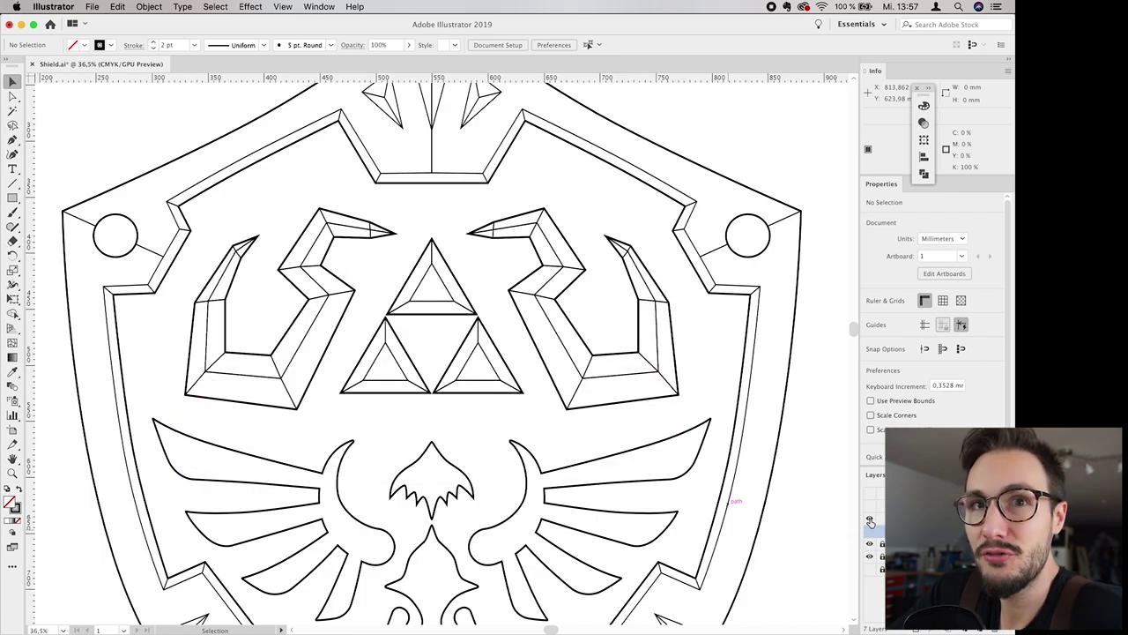
pyautogui.click(871, 532)
pyautogui.click(871, 531)
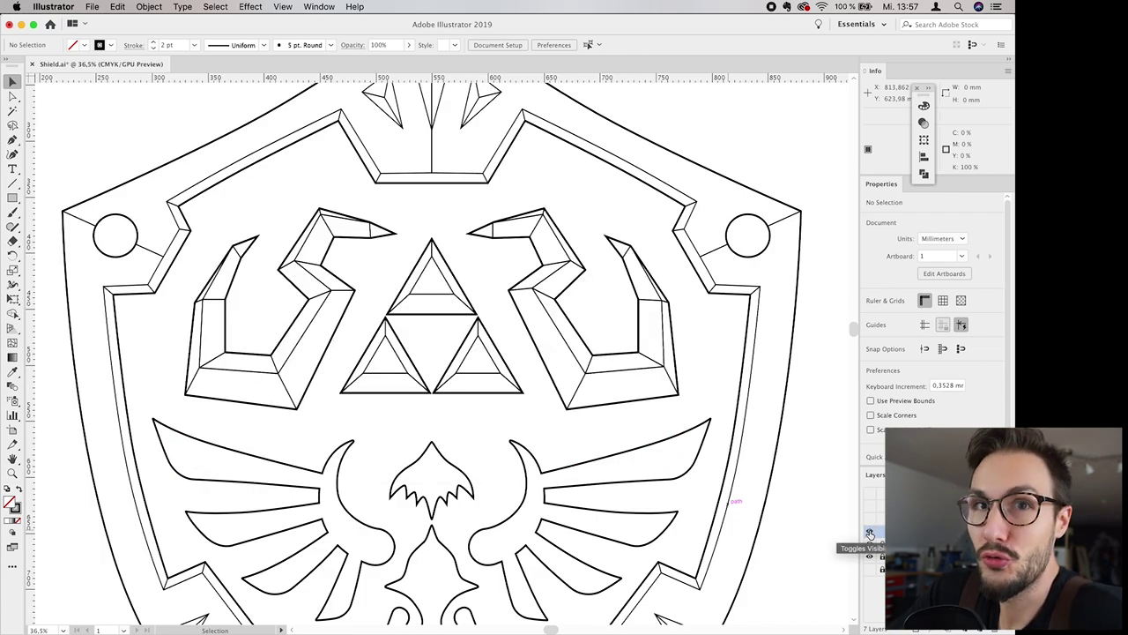
pyautogui.click(871, 533)
pyautogui.click(870, 520)
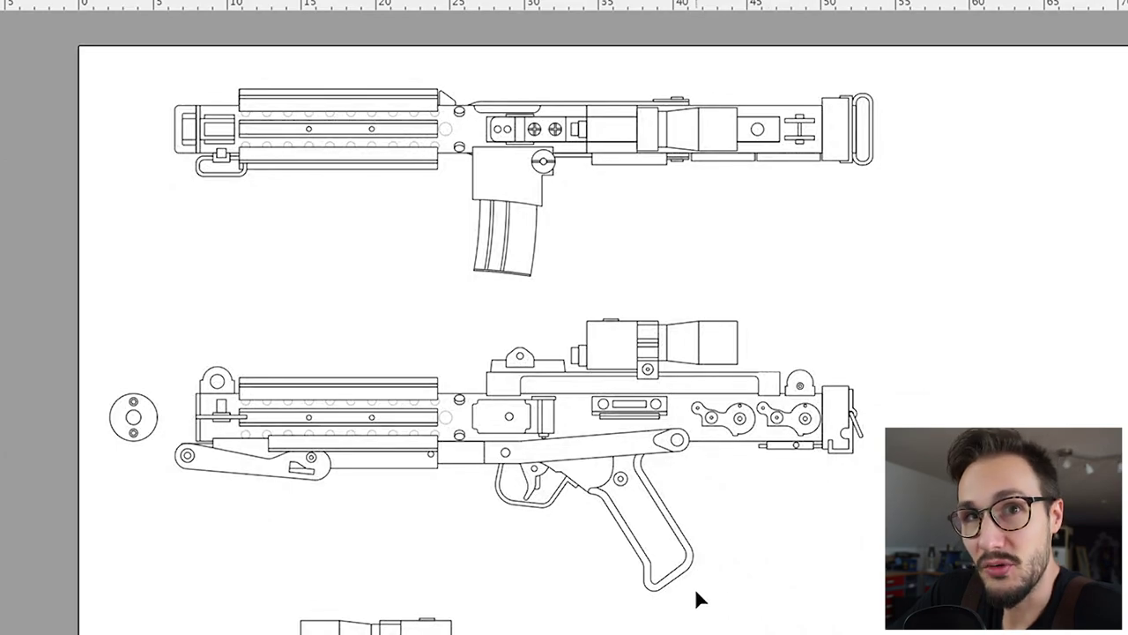
# Step: Highlight the blaster's main tube in the side, top and end views to compare how its dimensions line up
pyautogui.click(447, 394)
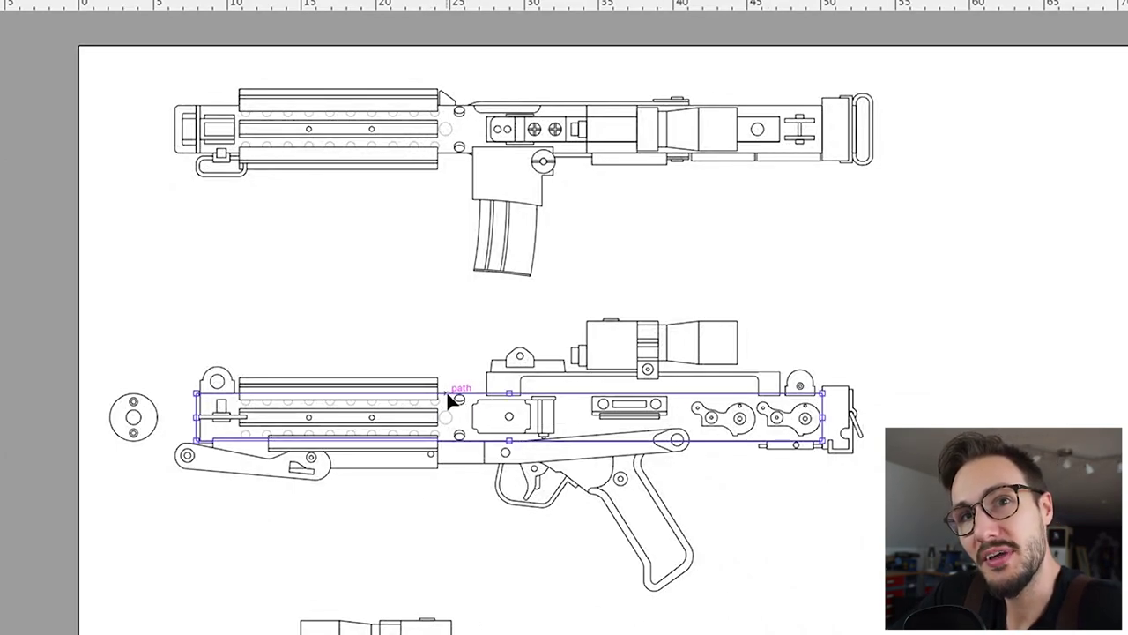
pyautogui.click(453, 160)
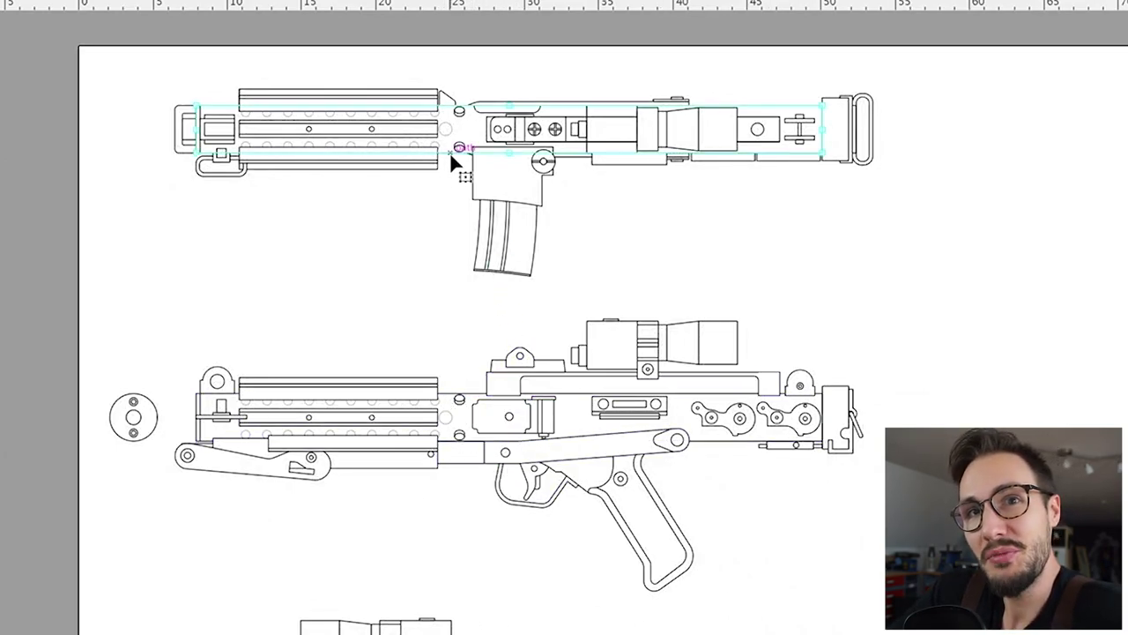
pyautogui.click(156, 417)
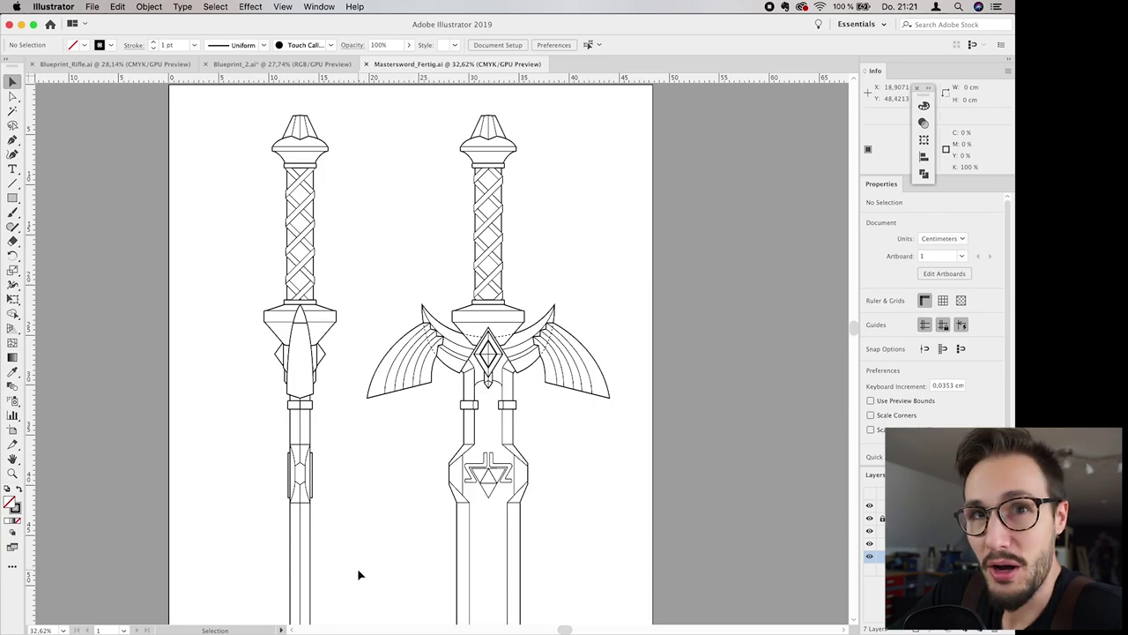
pyautogui.moveTo(358, 575); pyautogui.dragTo(429, 511)
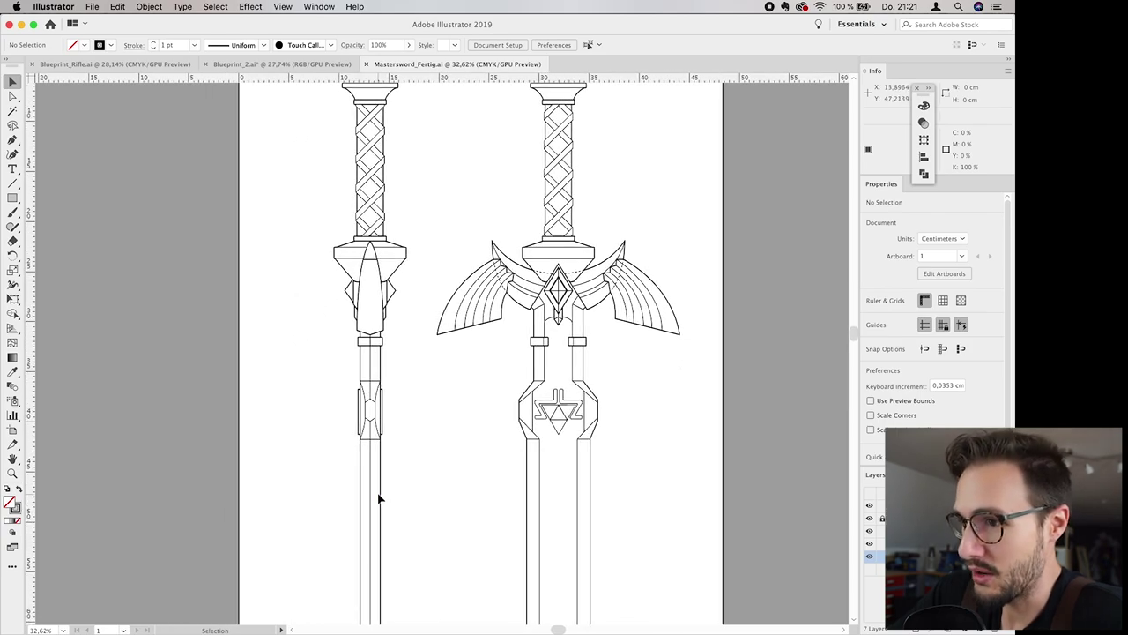